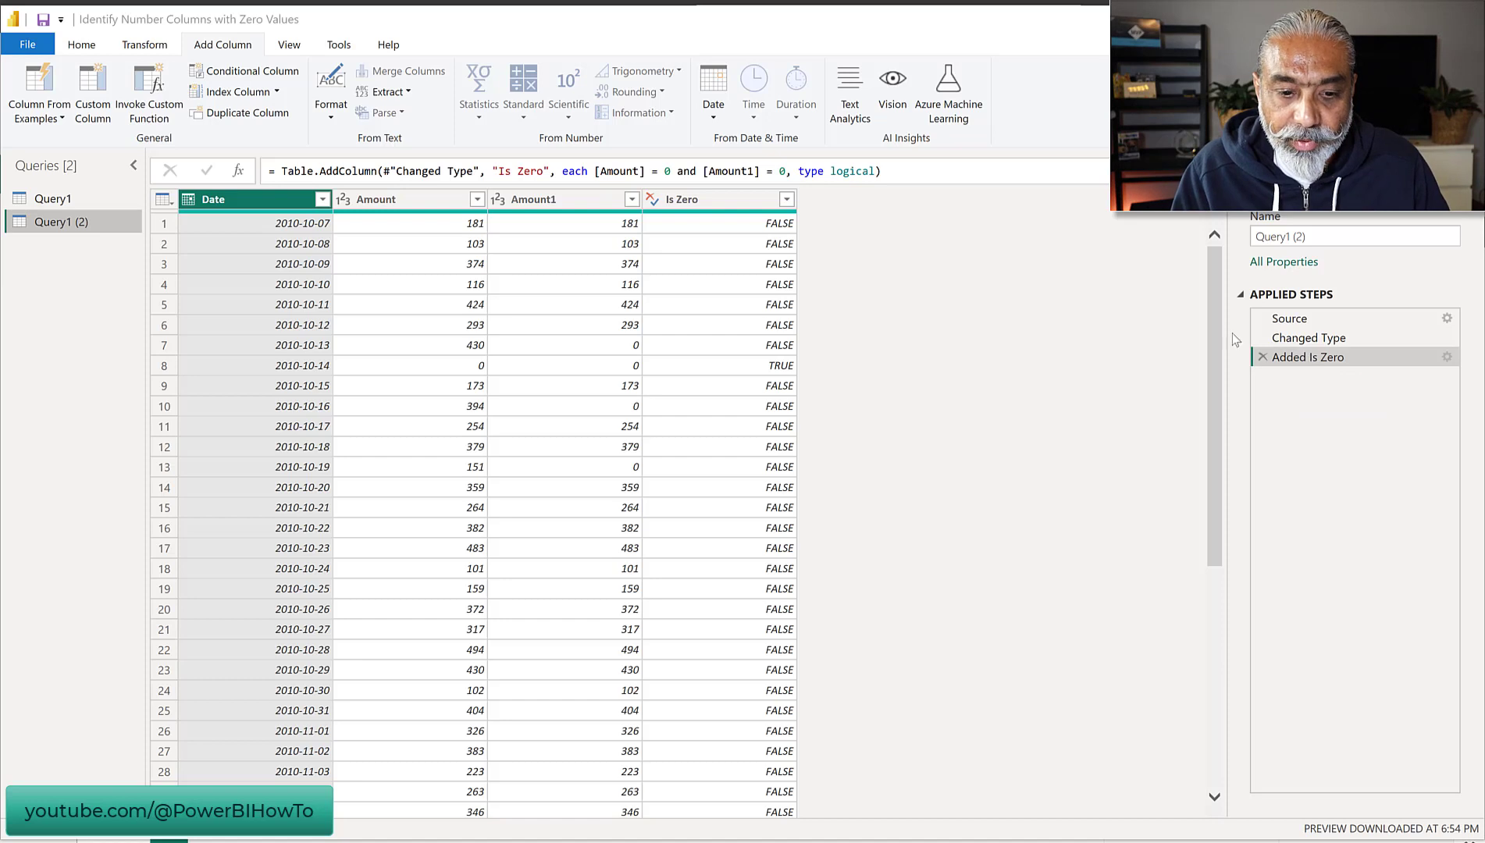
Step: Review the formula of the Is Zero column and delete the applied step that adds it
click(741, 173)
drag(599, 174, 746, 174)
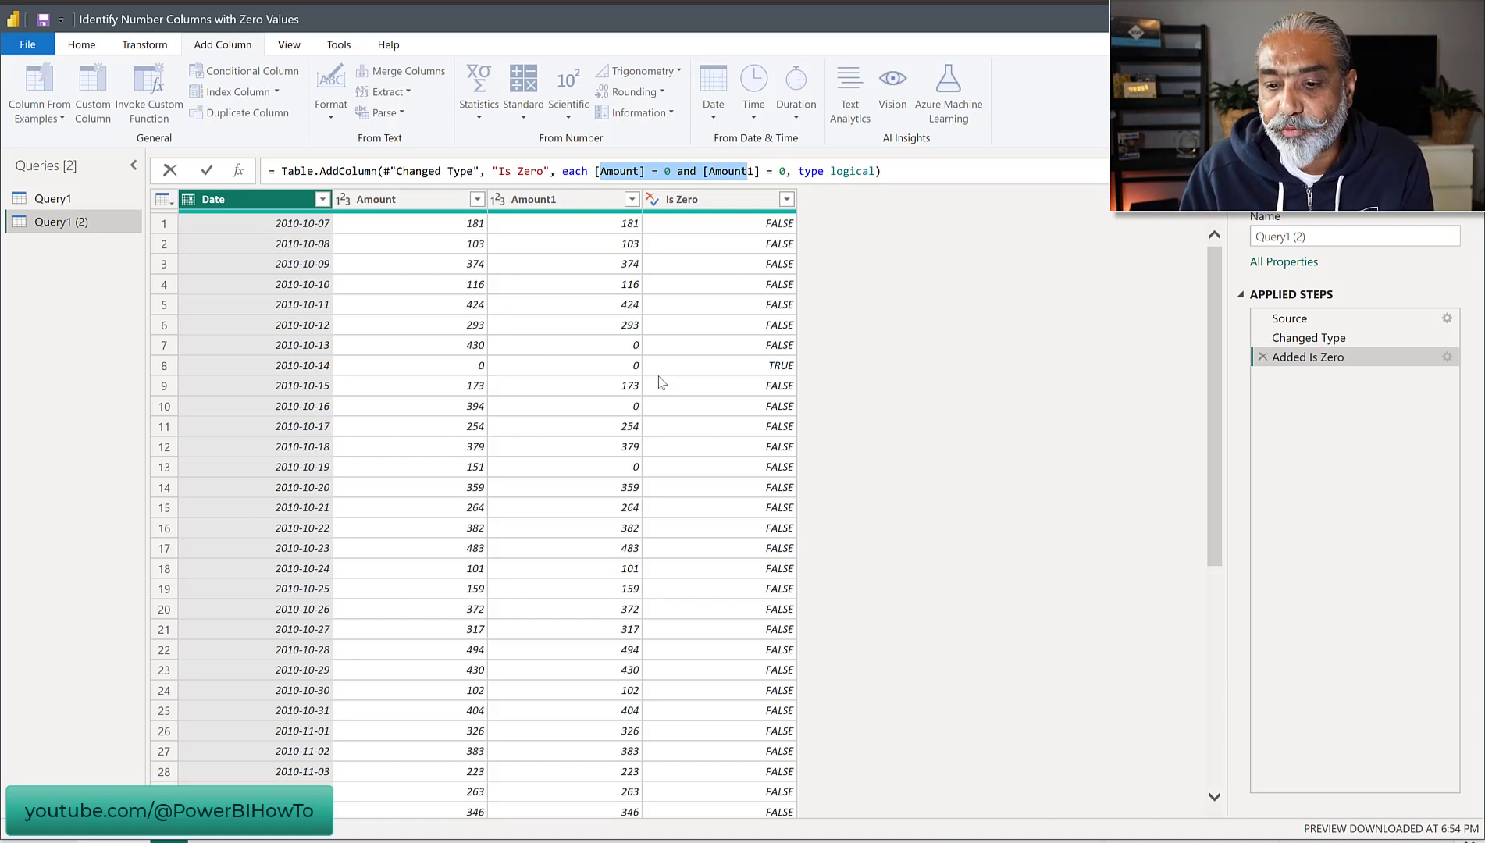
drag(504, 170, 577, 171)
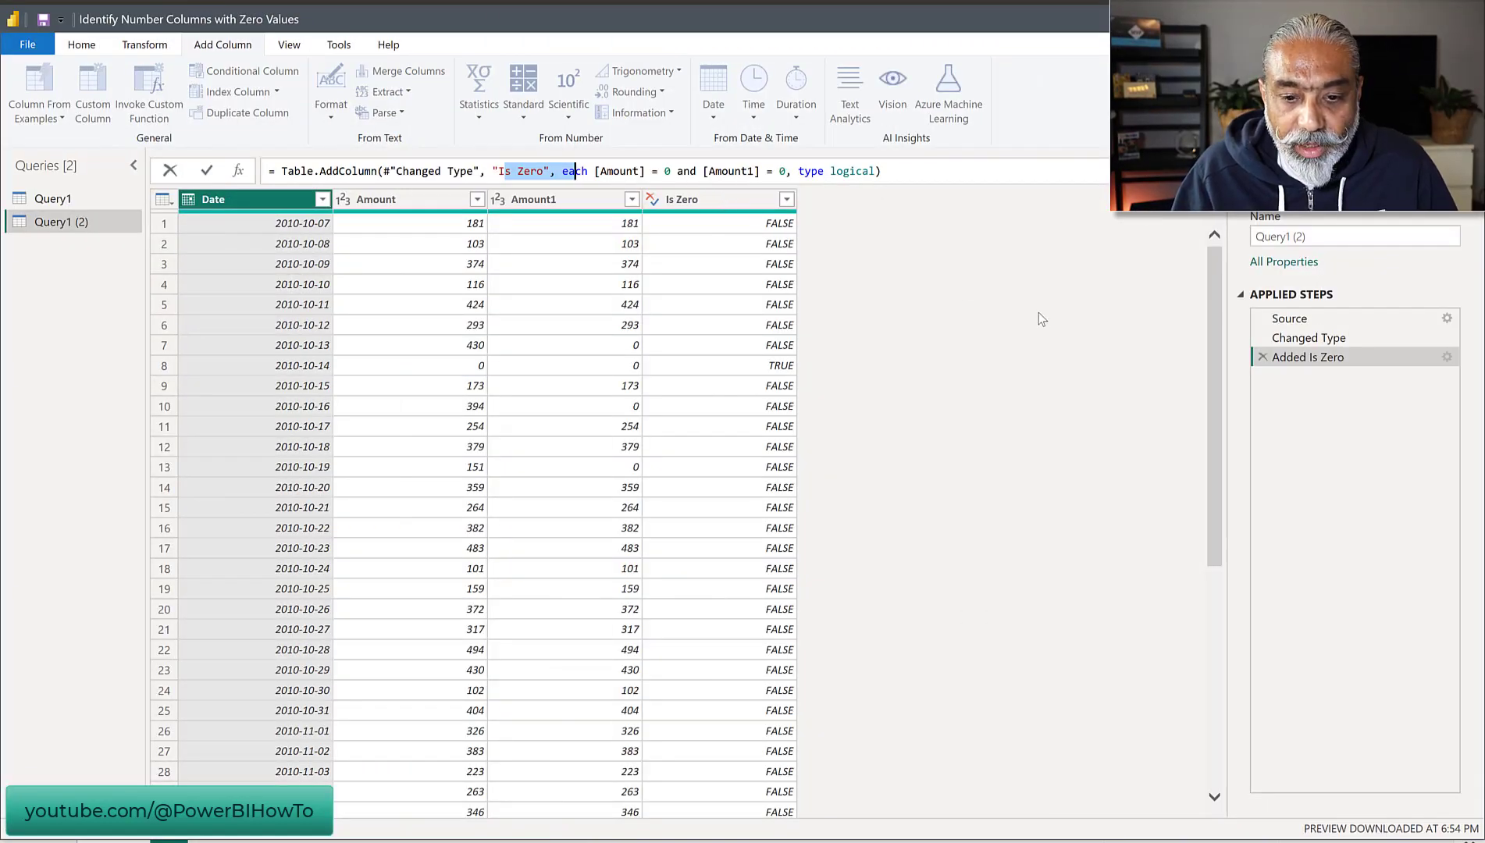
click(1062, 323)
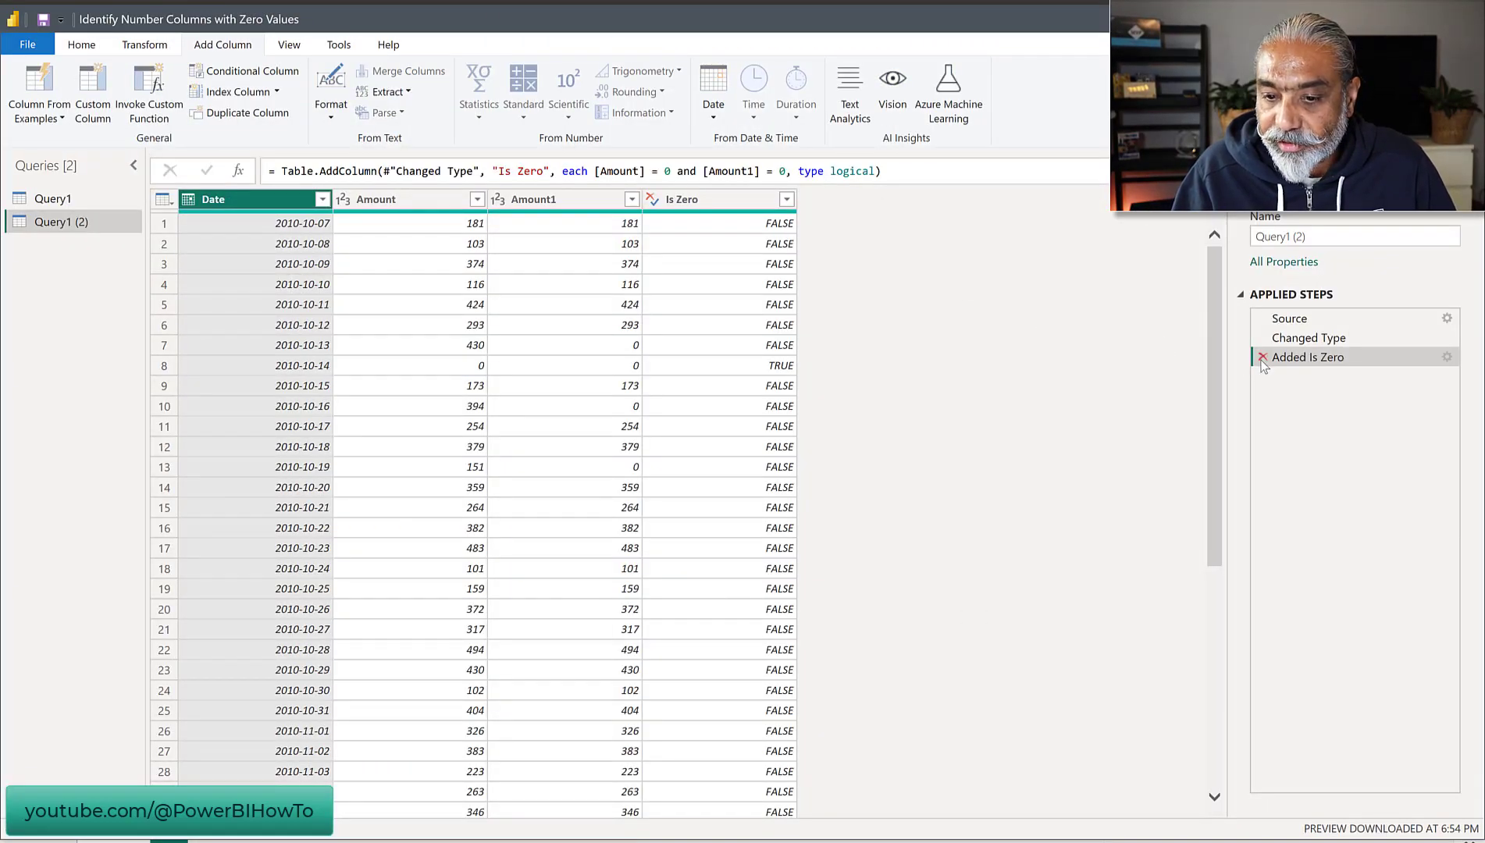
click(1263, 357)
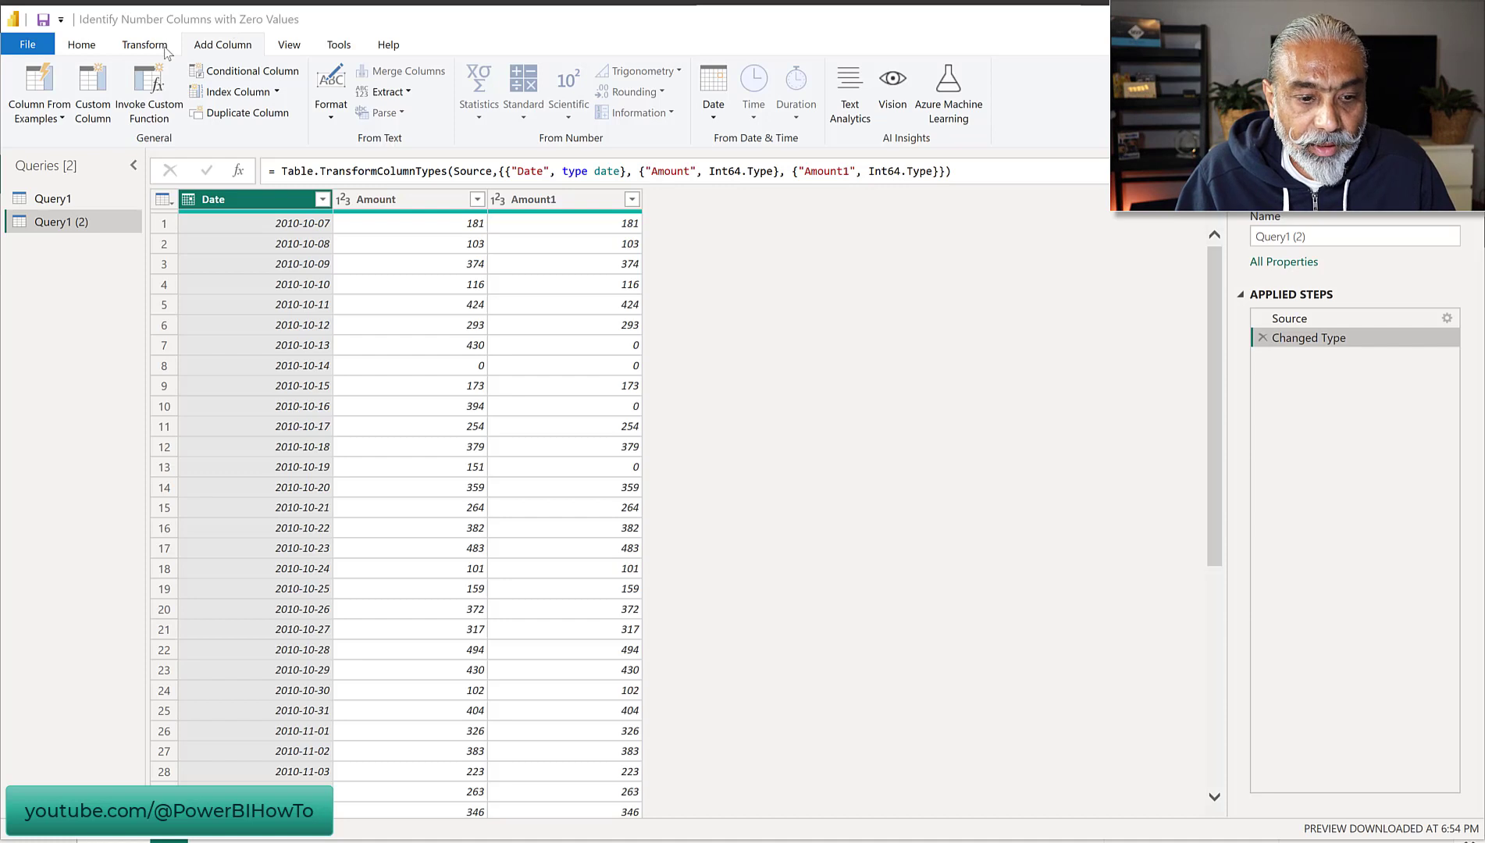
Step: Start a new custom column and name it Number Columns
click(166, 53)
click(108, 112)
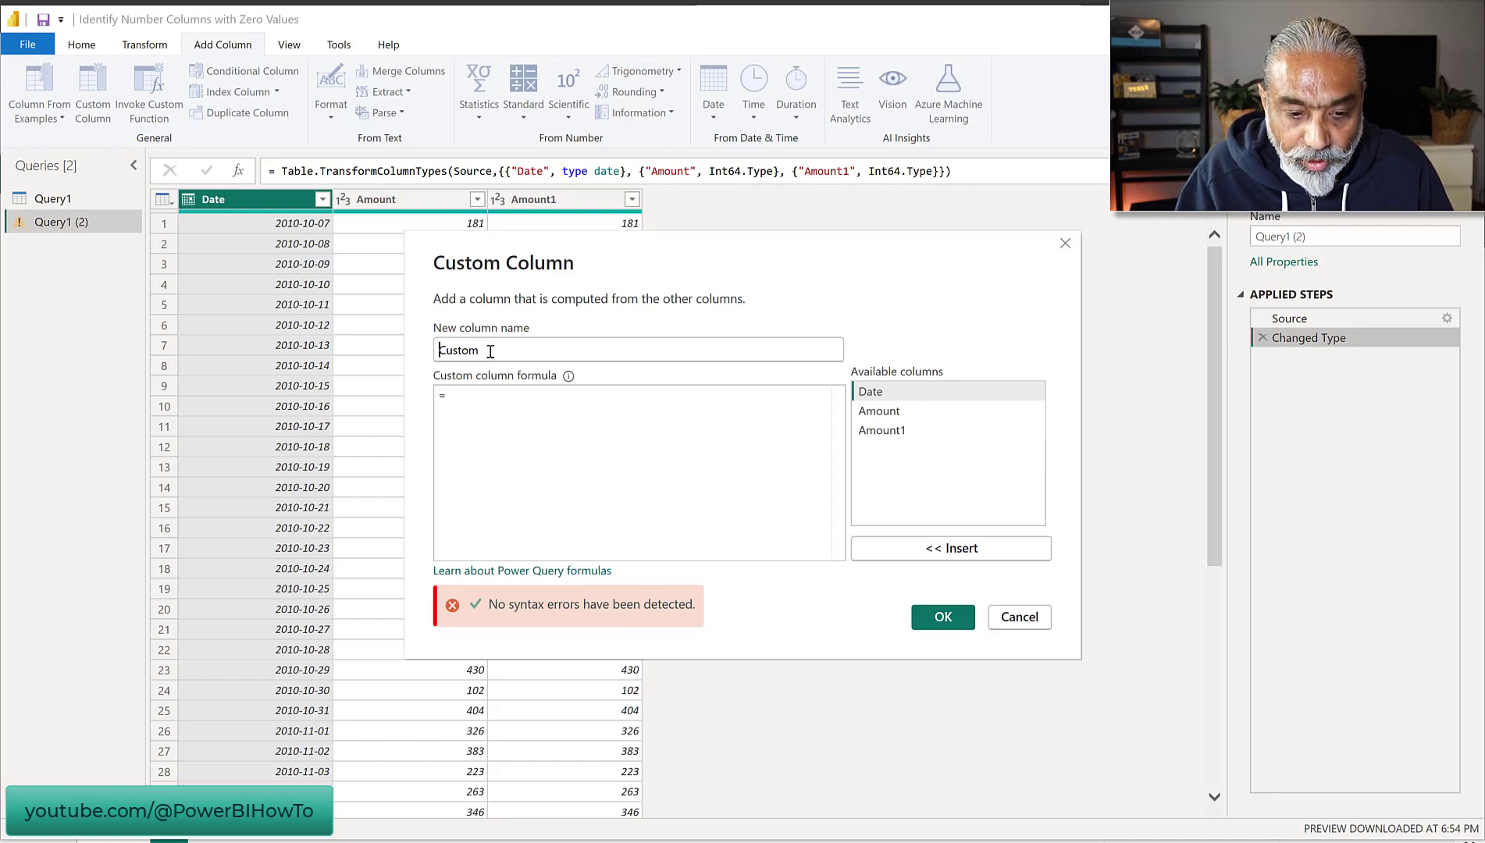
drag(484, 350, 435, 341)
text(Number Columns)
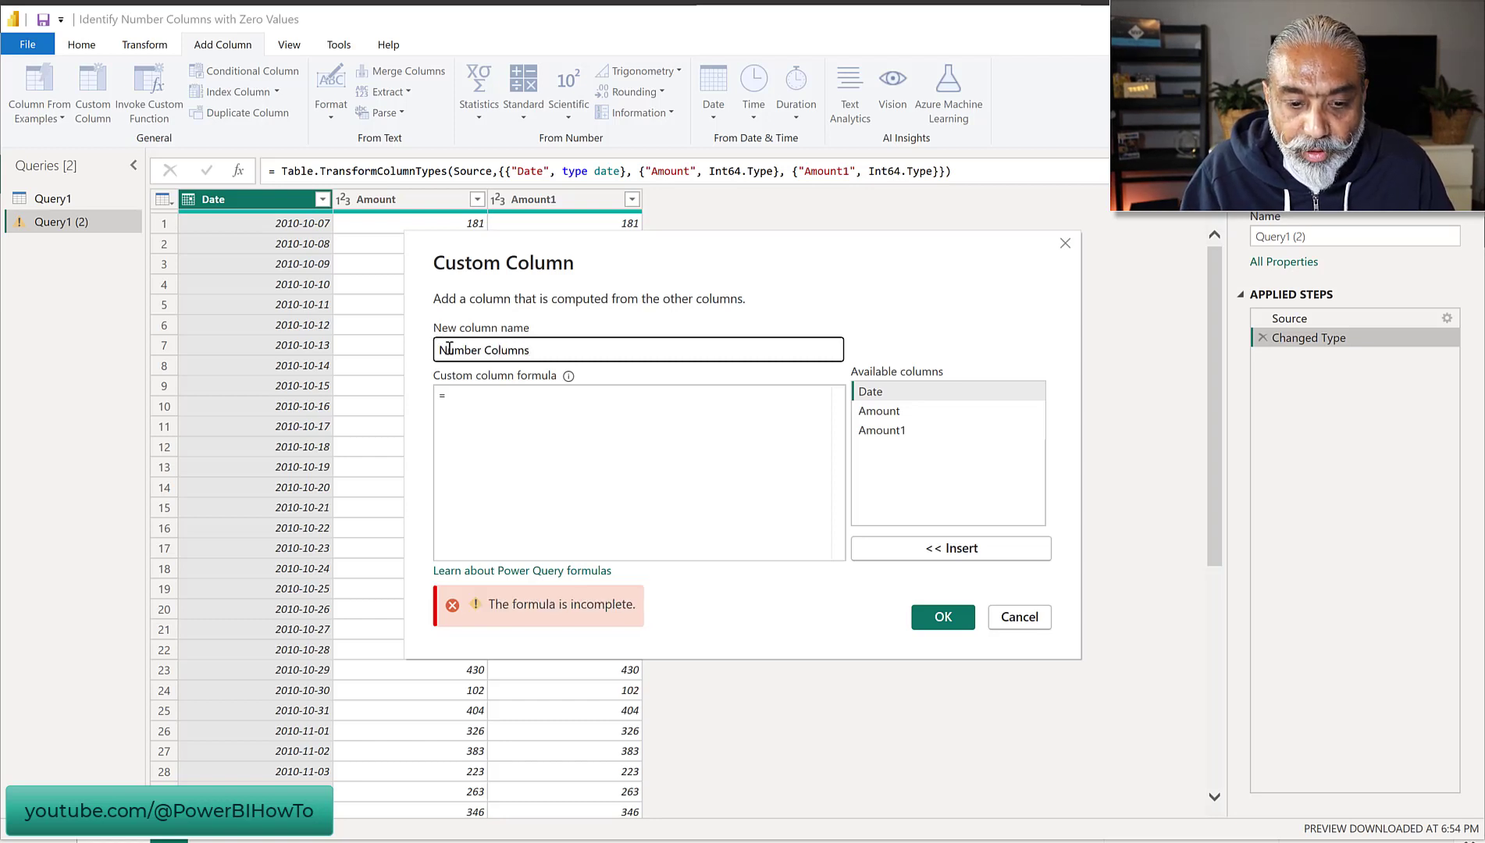
Step: Give the Number Columns column the formula Table.ColumnsOfType(#"Changed Type",{type nullable number}) and add it to the table
click(544, 419)
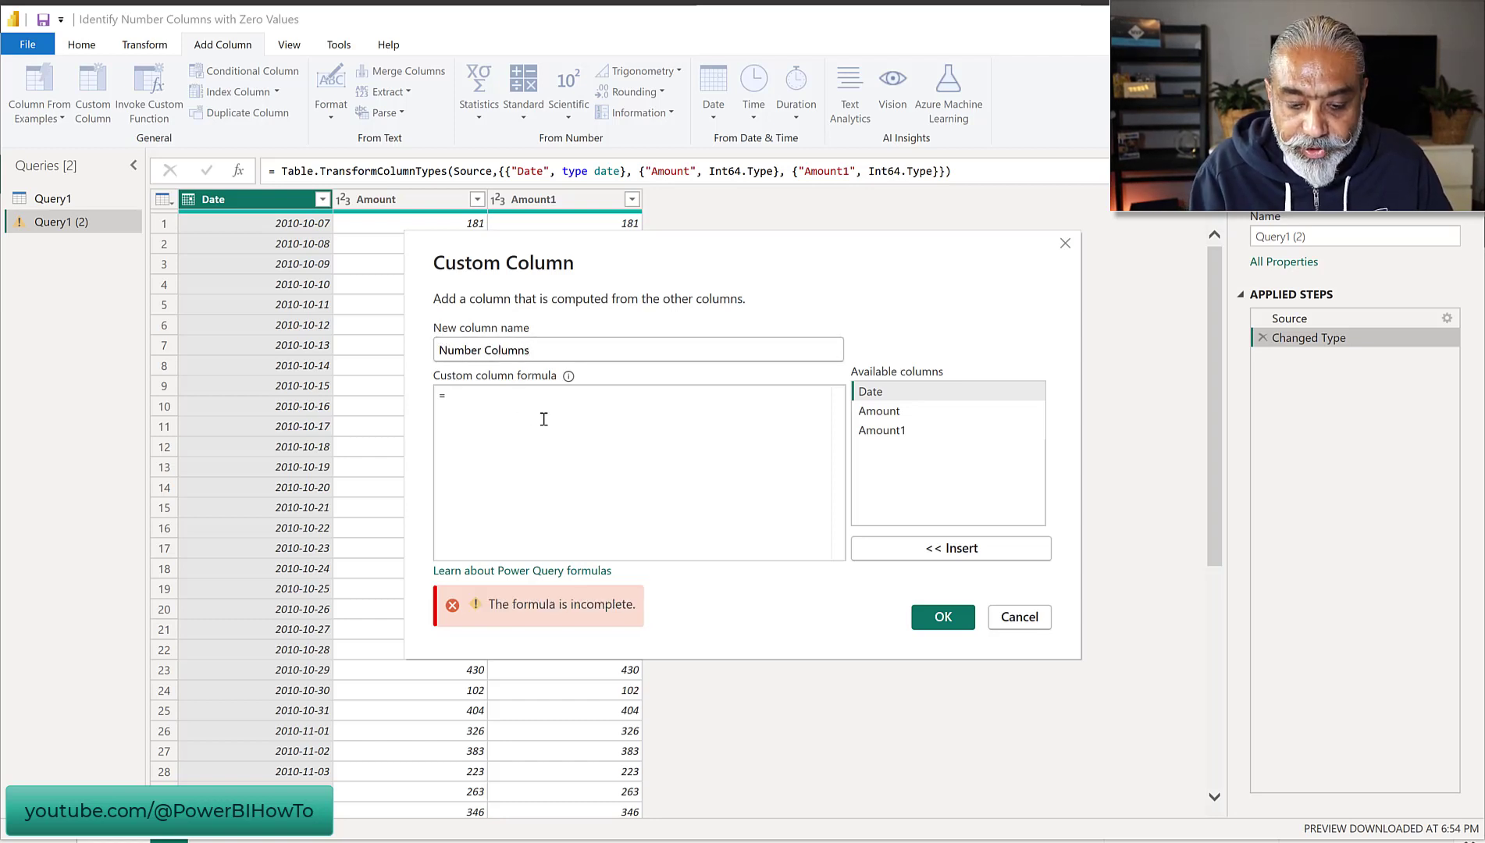
text(Table.Colum)
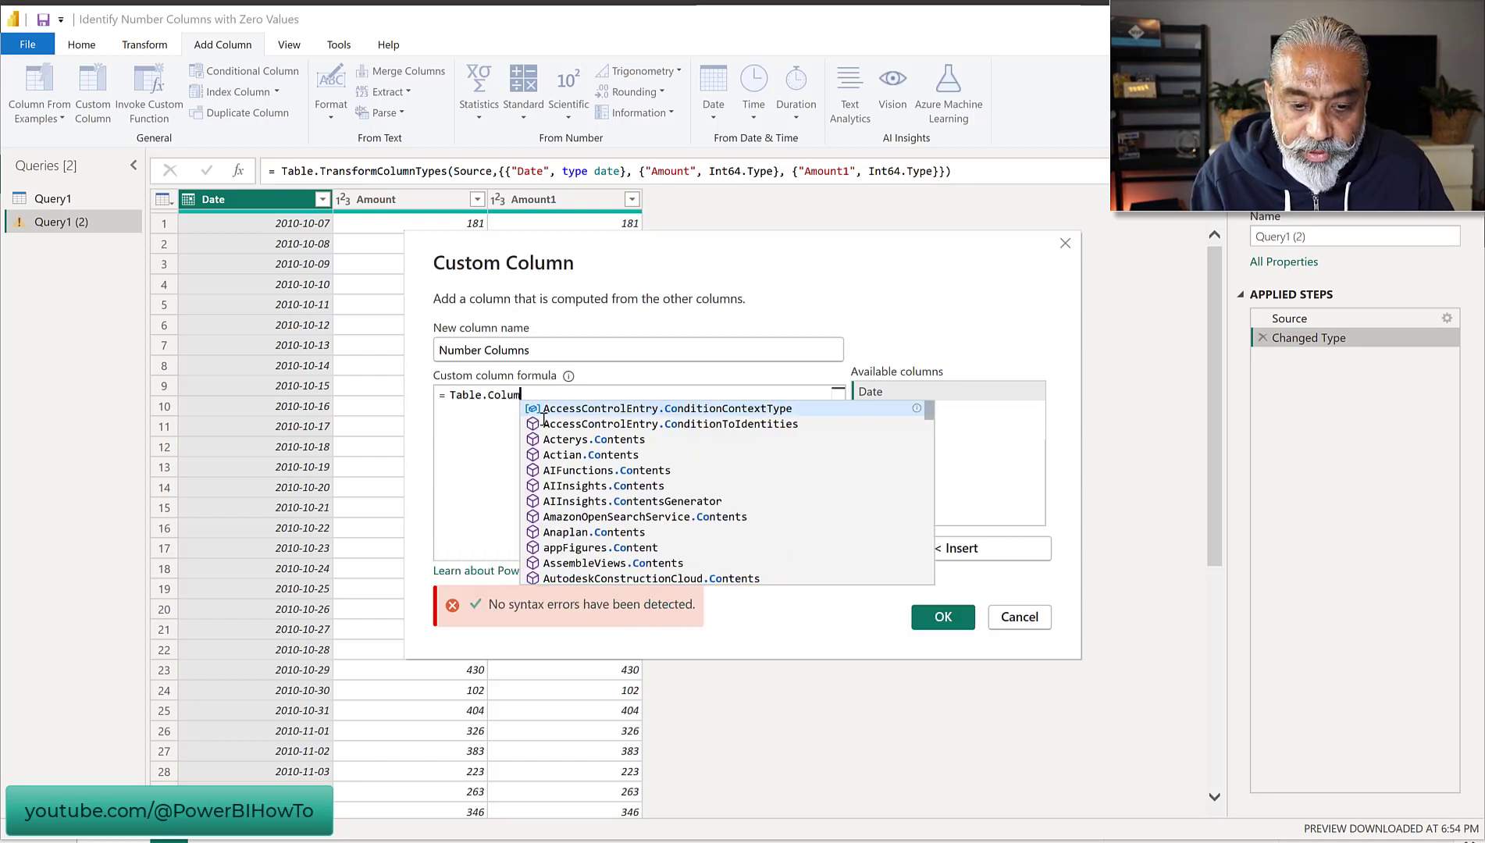
text(nsOfType()
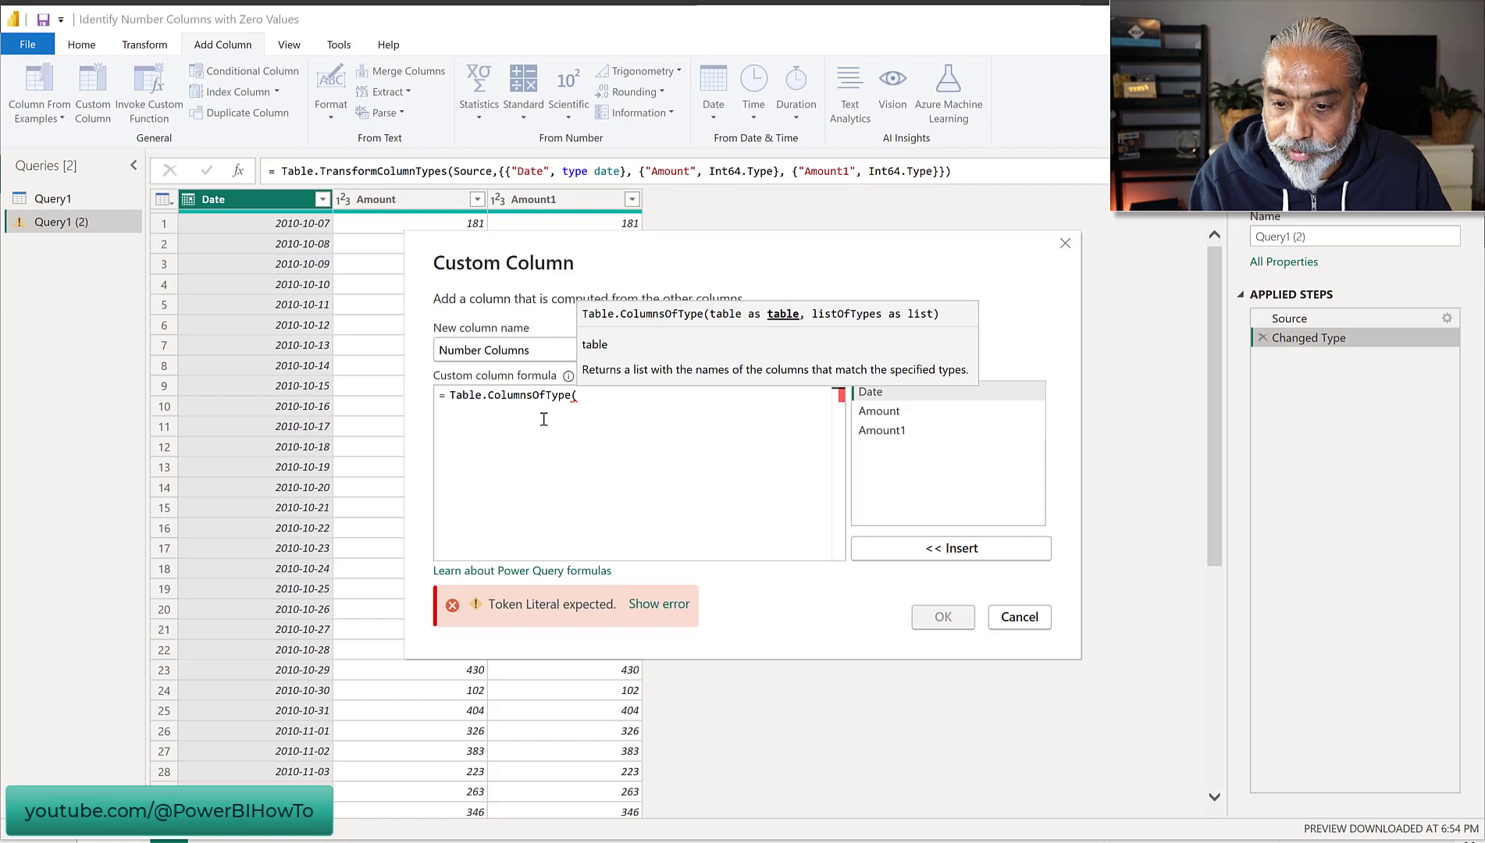
text(#"Changed Type")
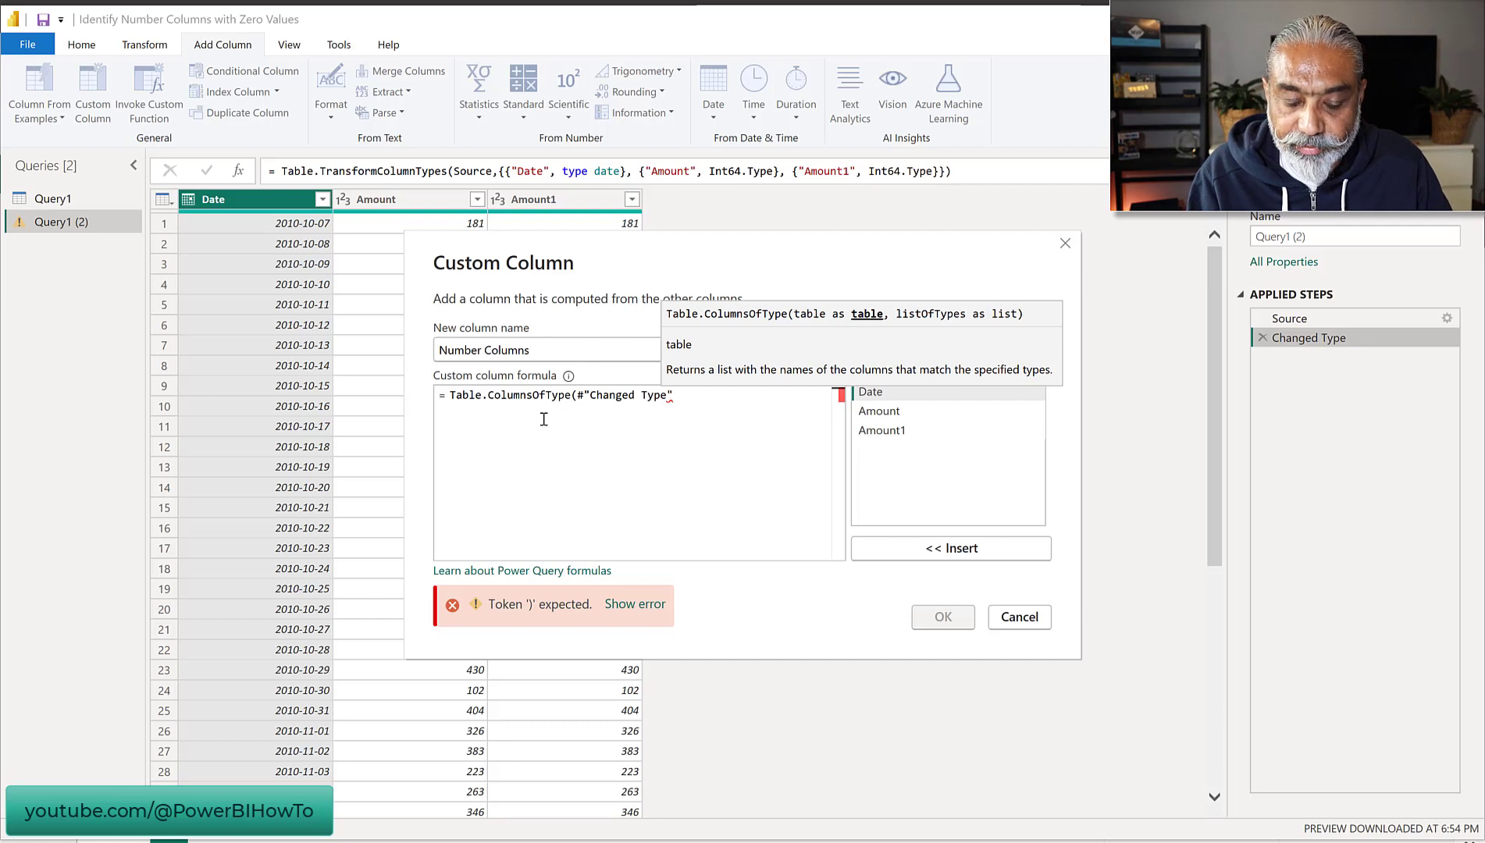
text(,)
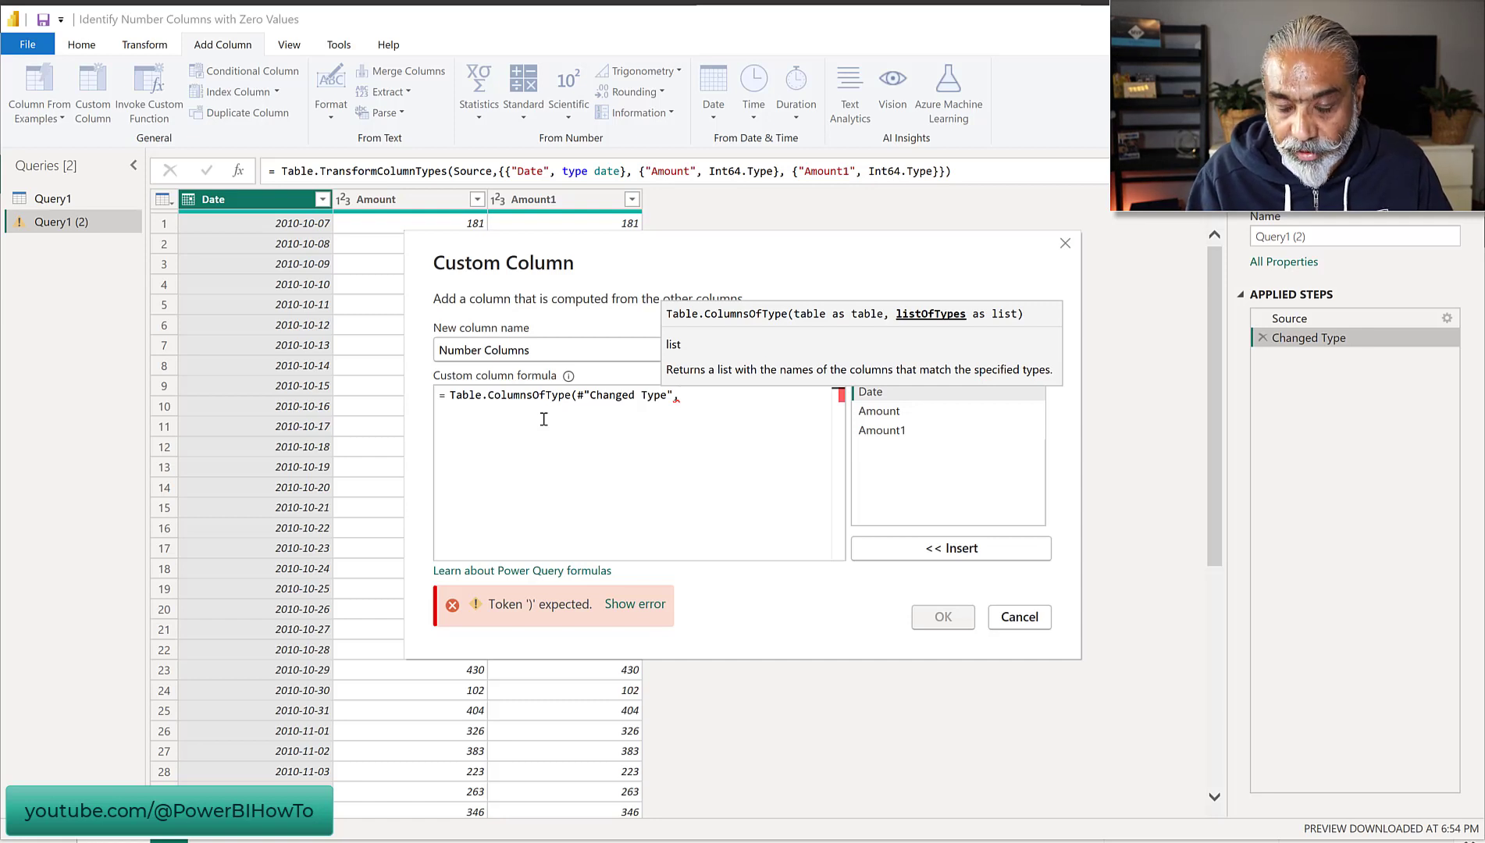
text({type nullable number)
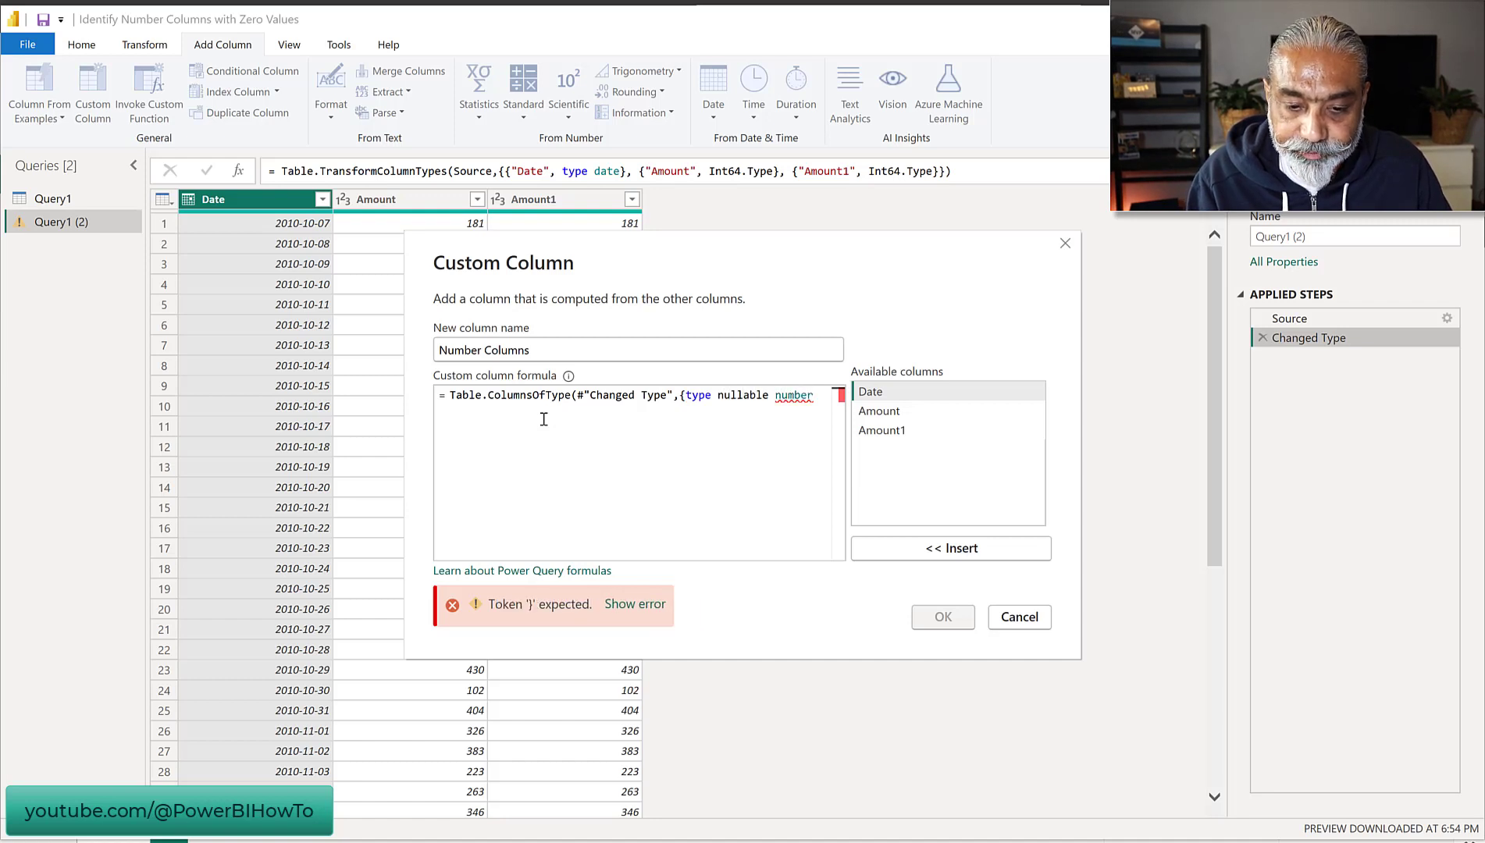
text(}))
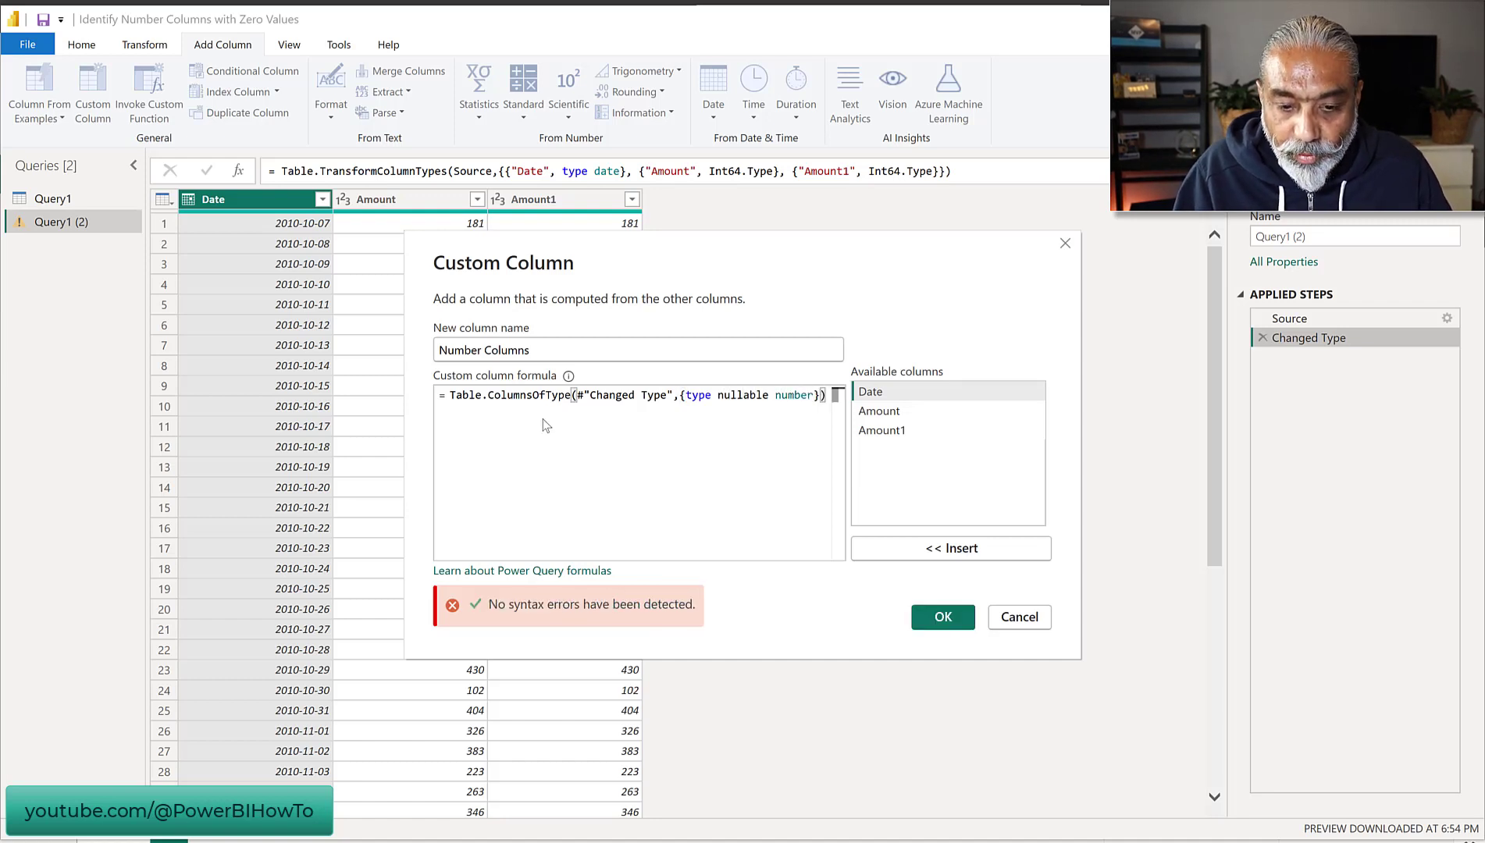
click(931, 617)
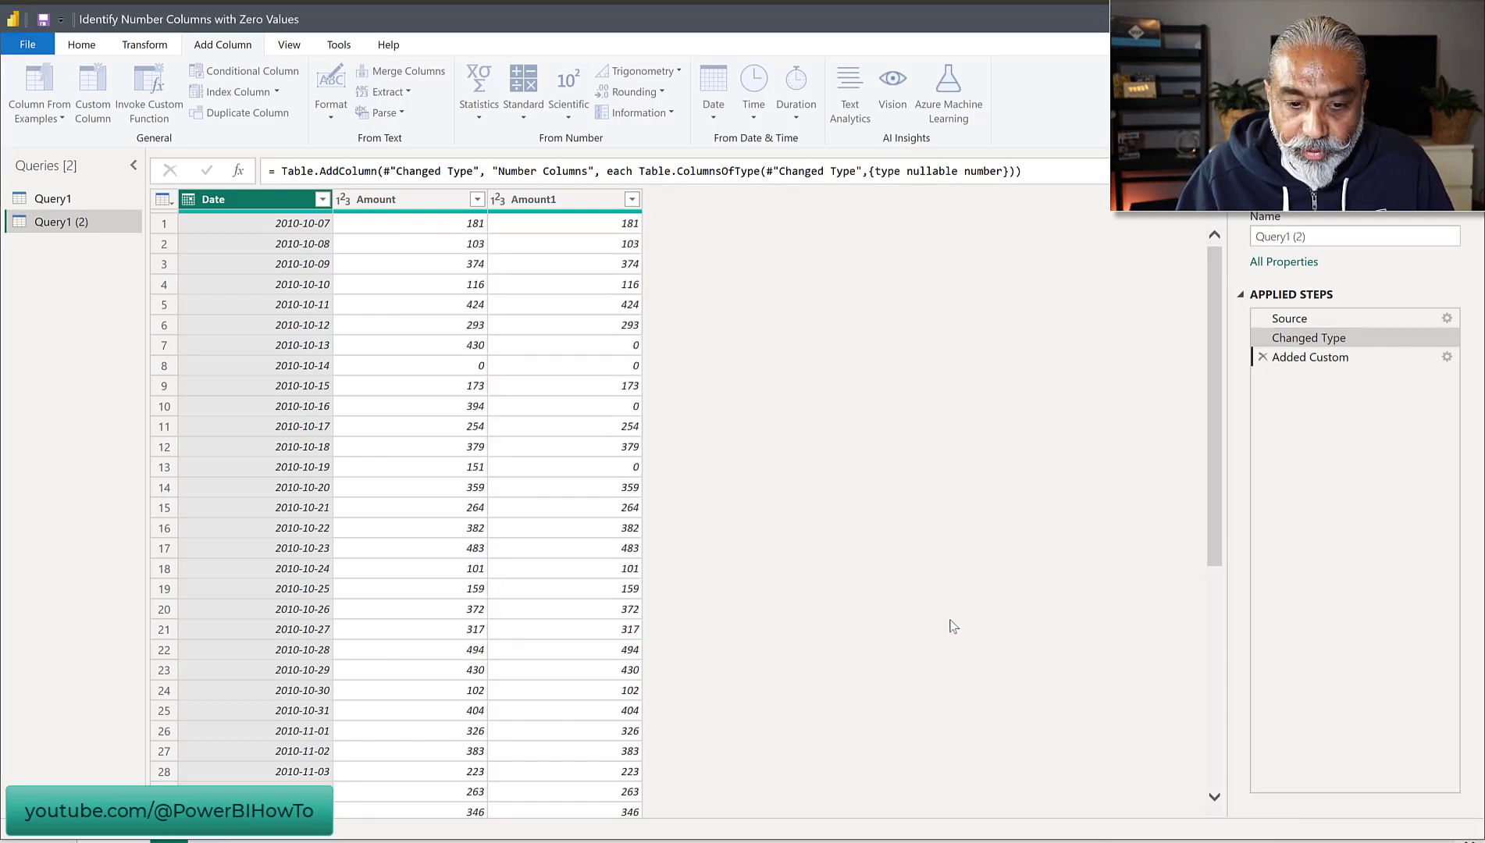
Step: Preview the contents of the list in the first row of the Number Columns column
click(688, 222)
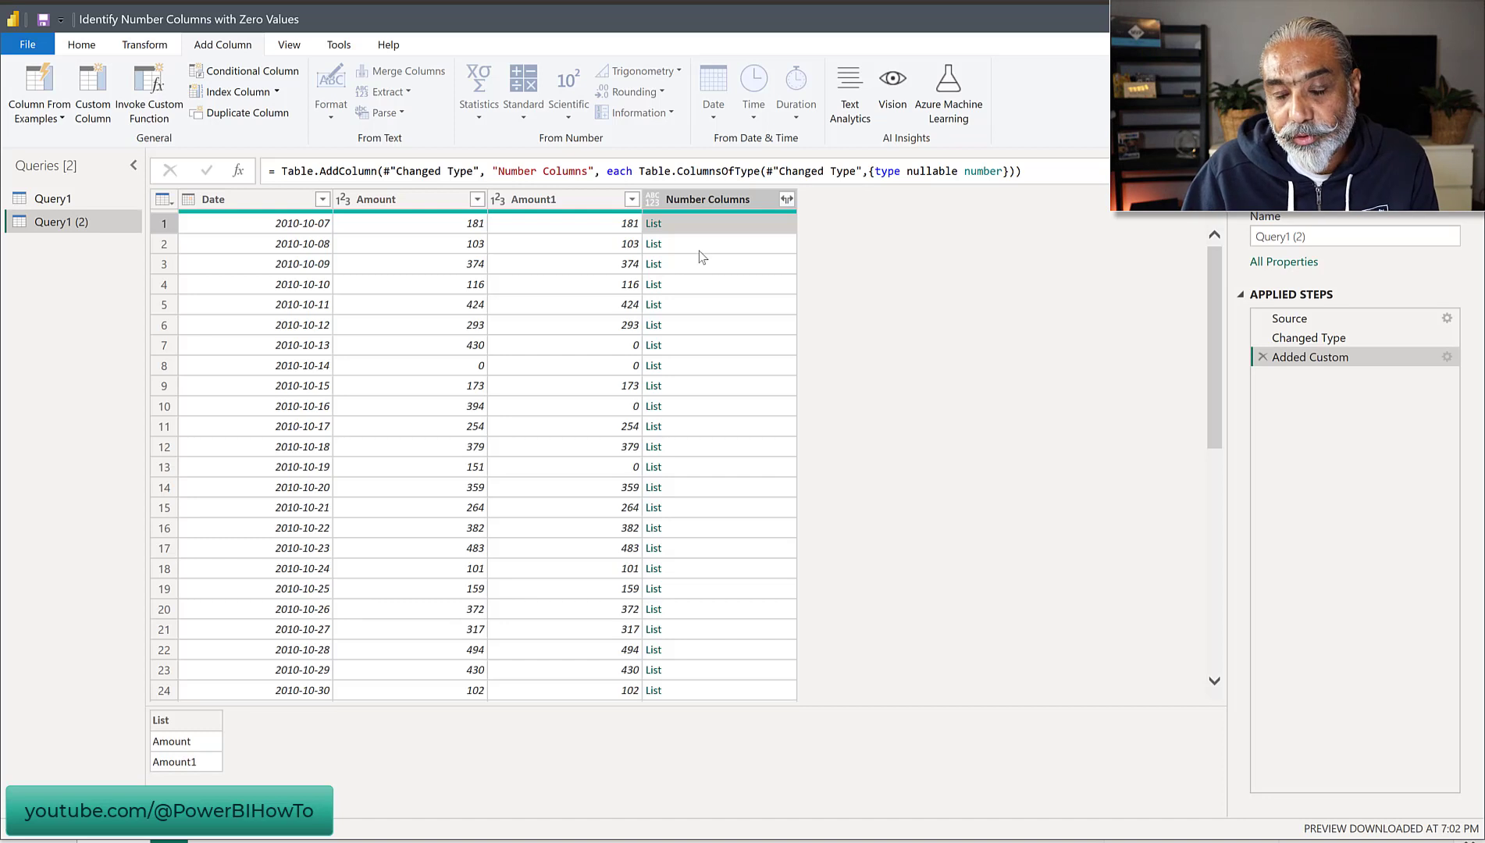
click(210, 205)
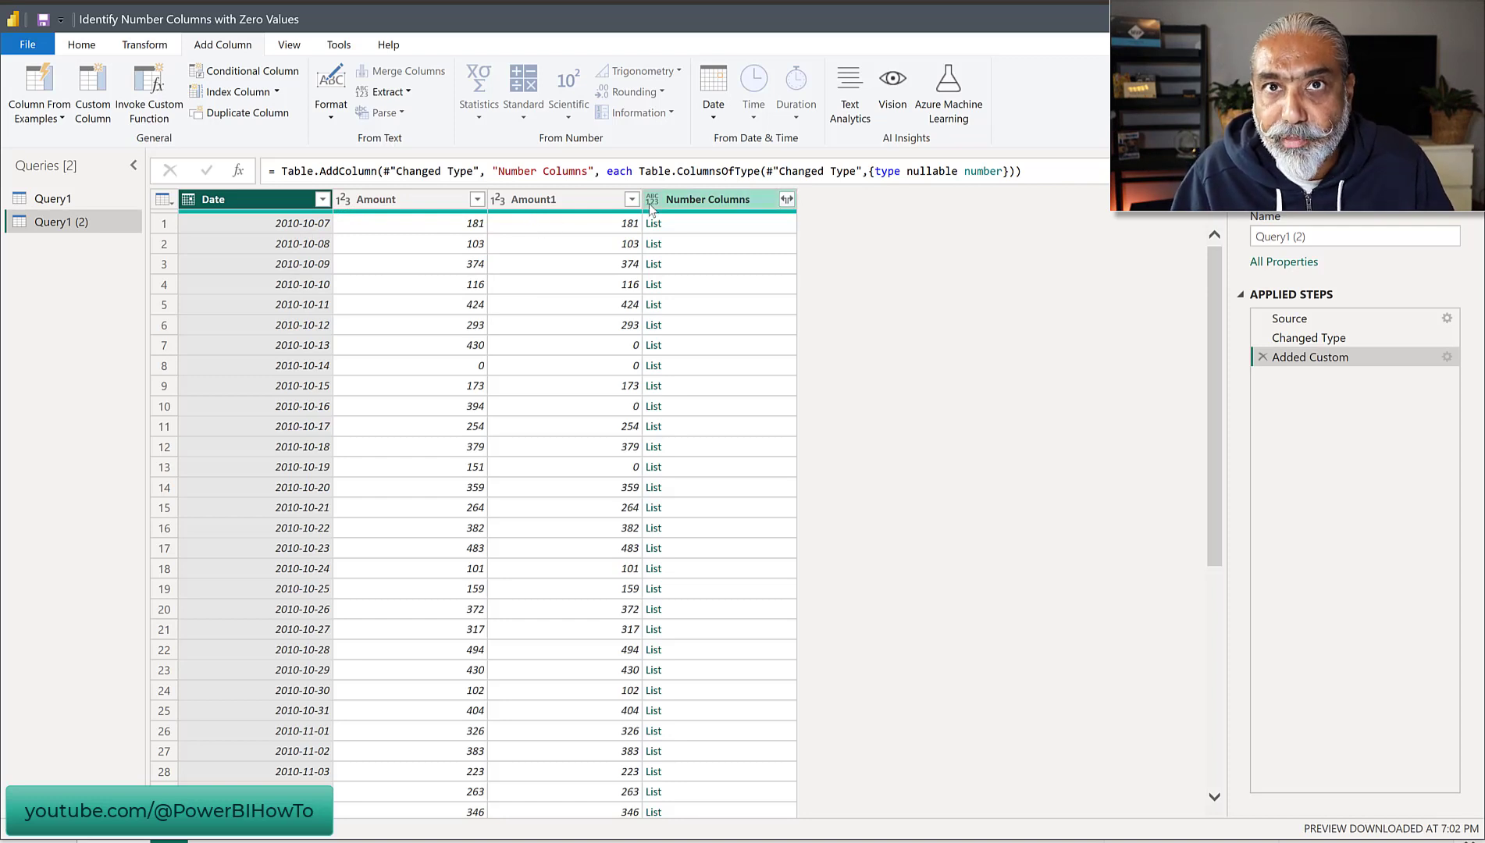
click(684, 226)
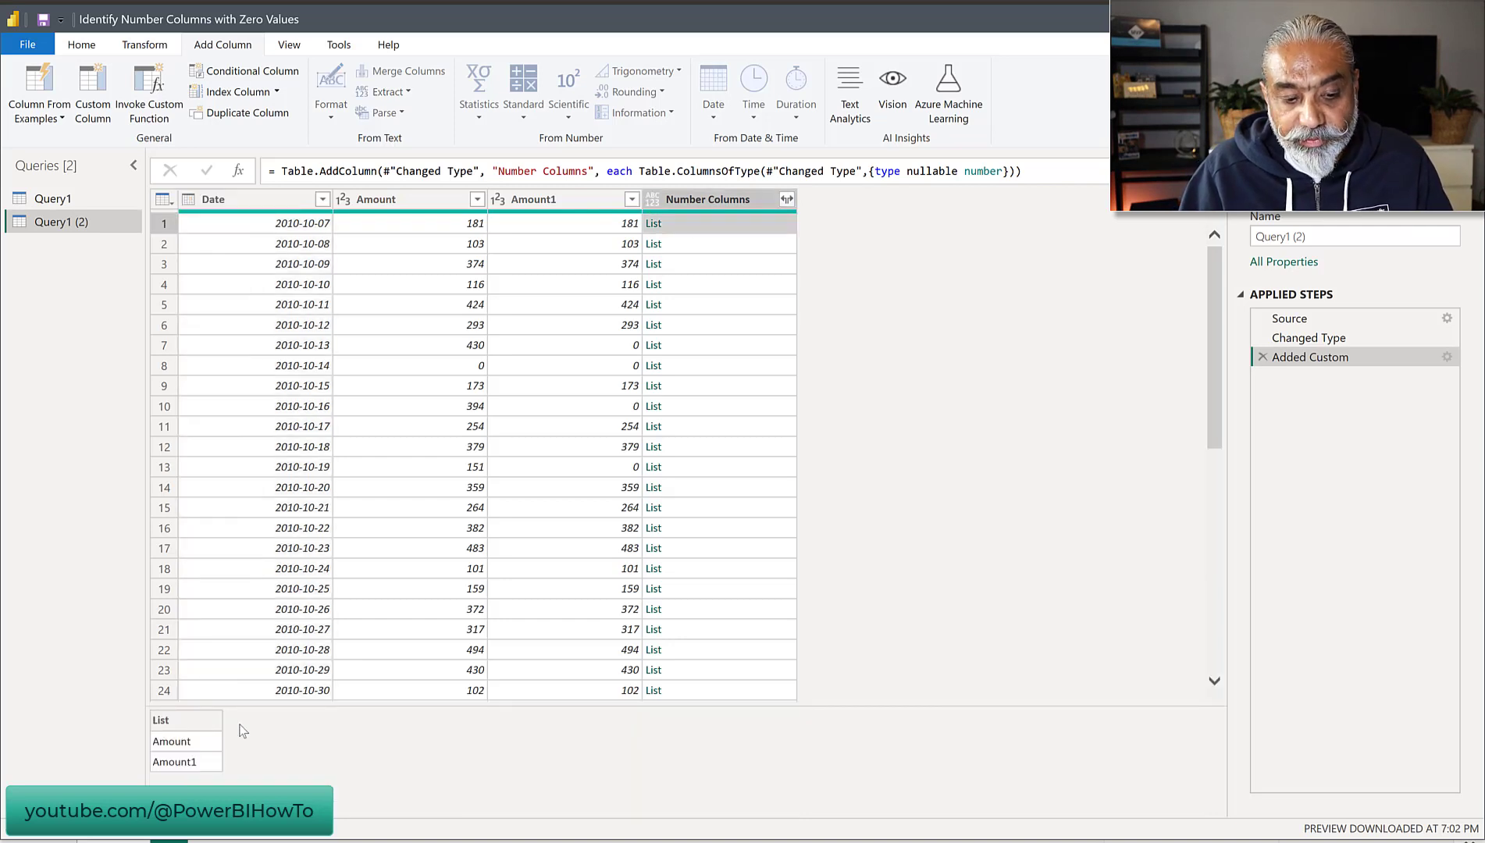
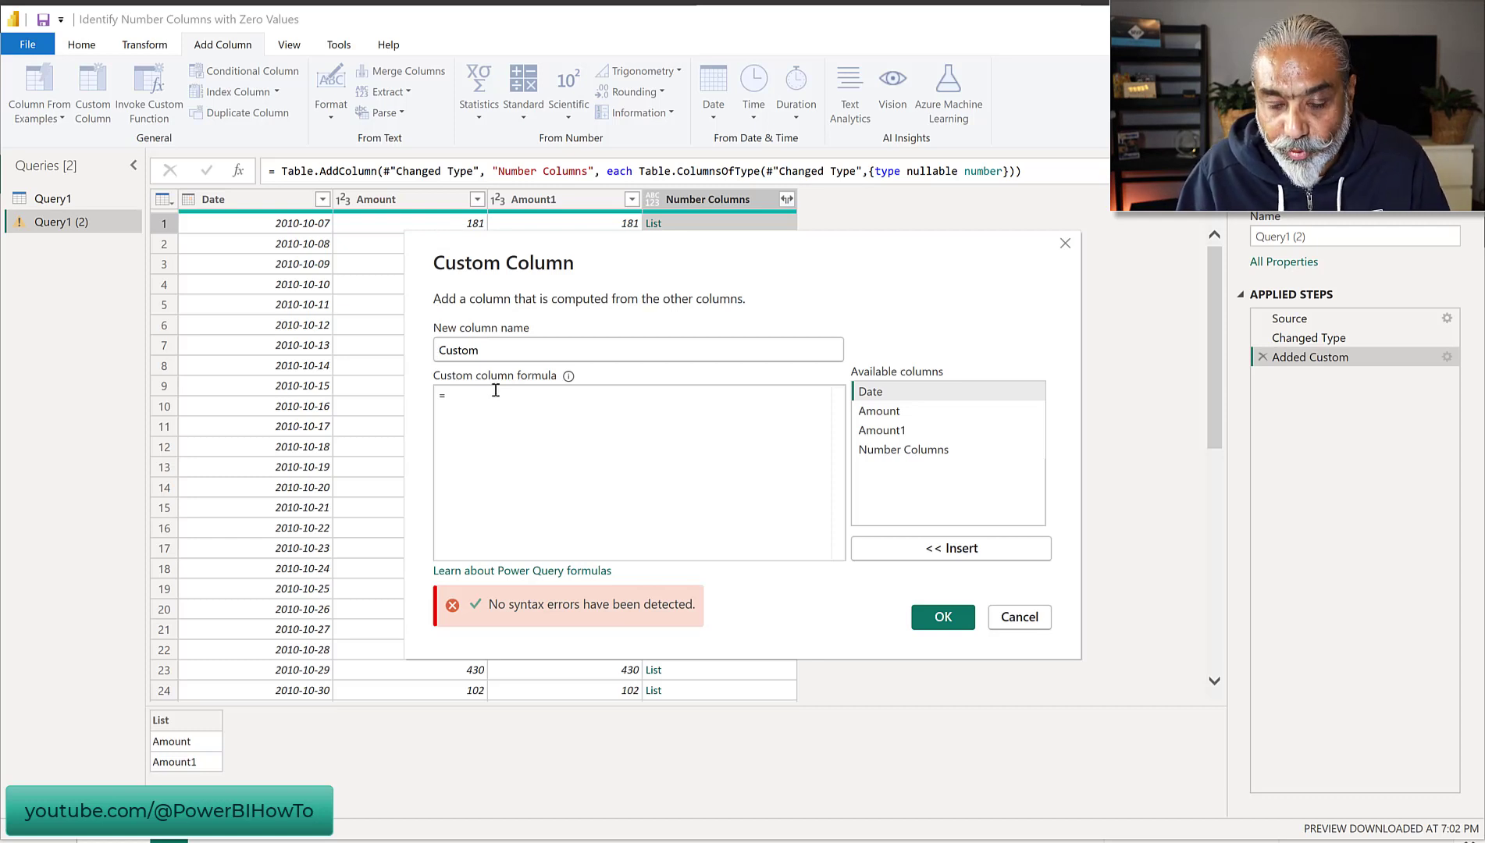
Step: Add another custom column, keeping the default name Custom, with the formula Record.ToList(_)
click(522, 468)
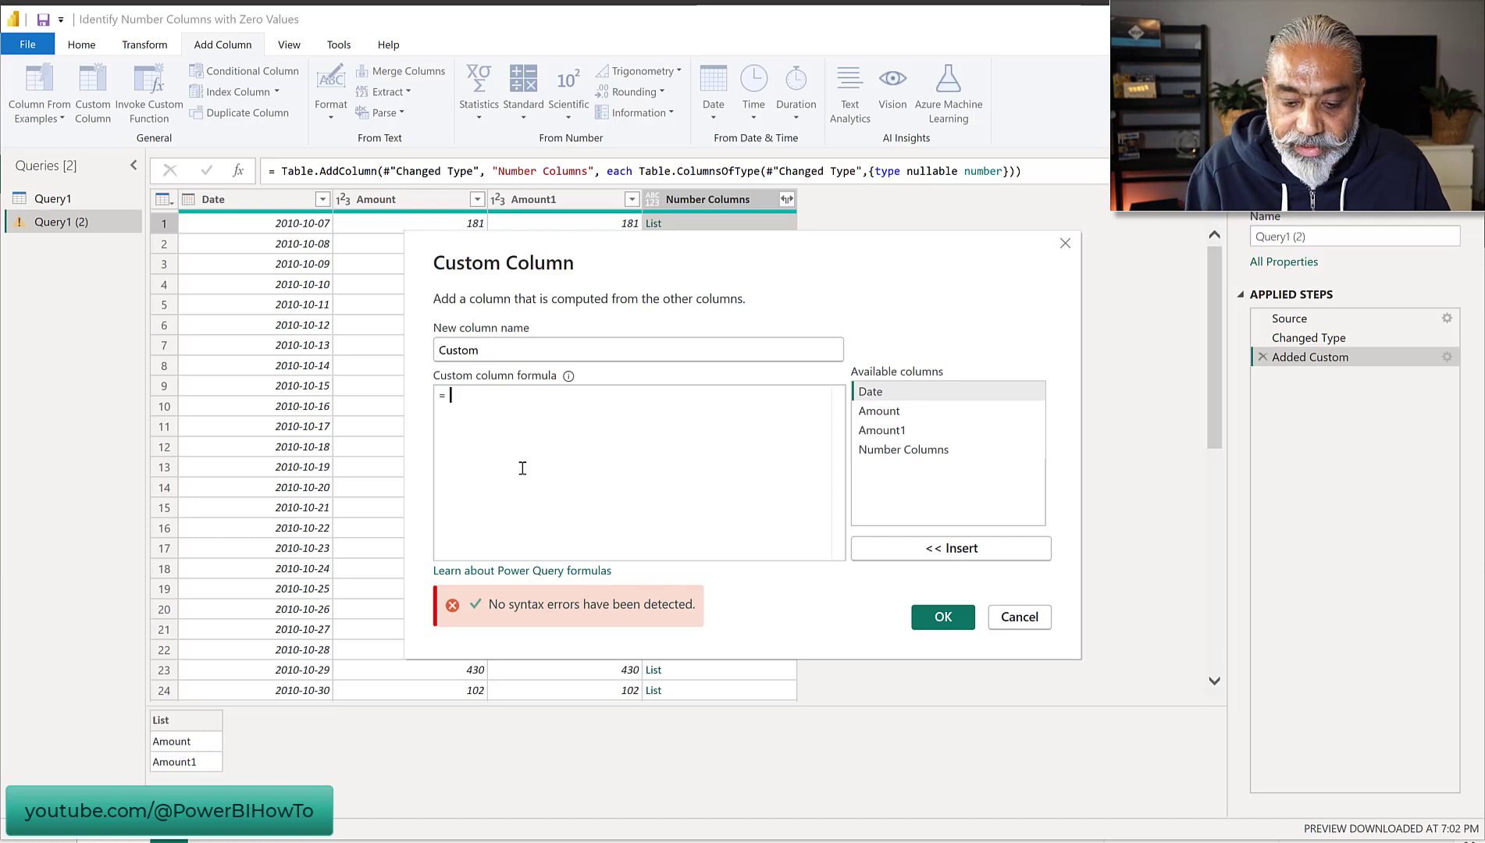
text(Rec)
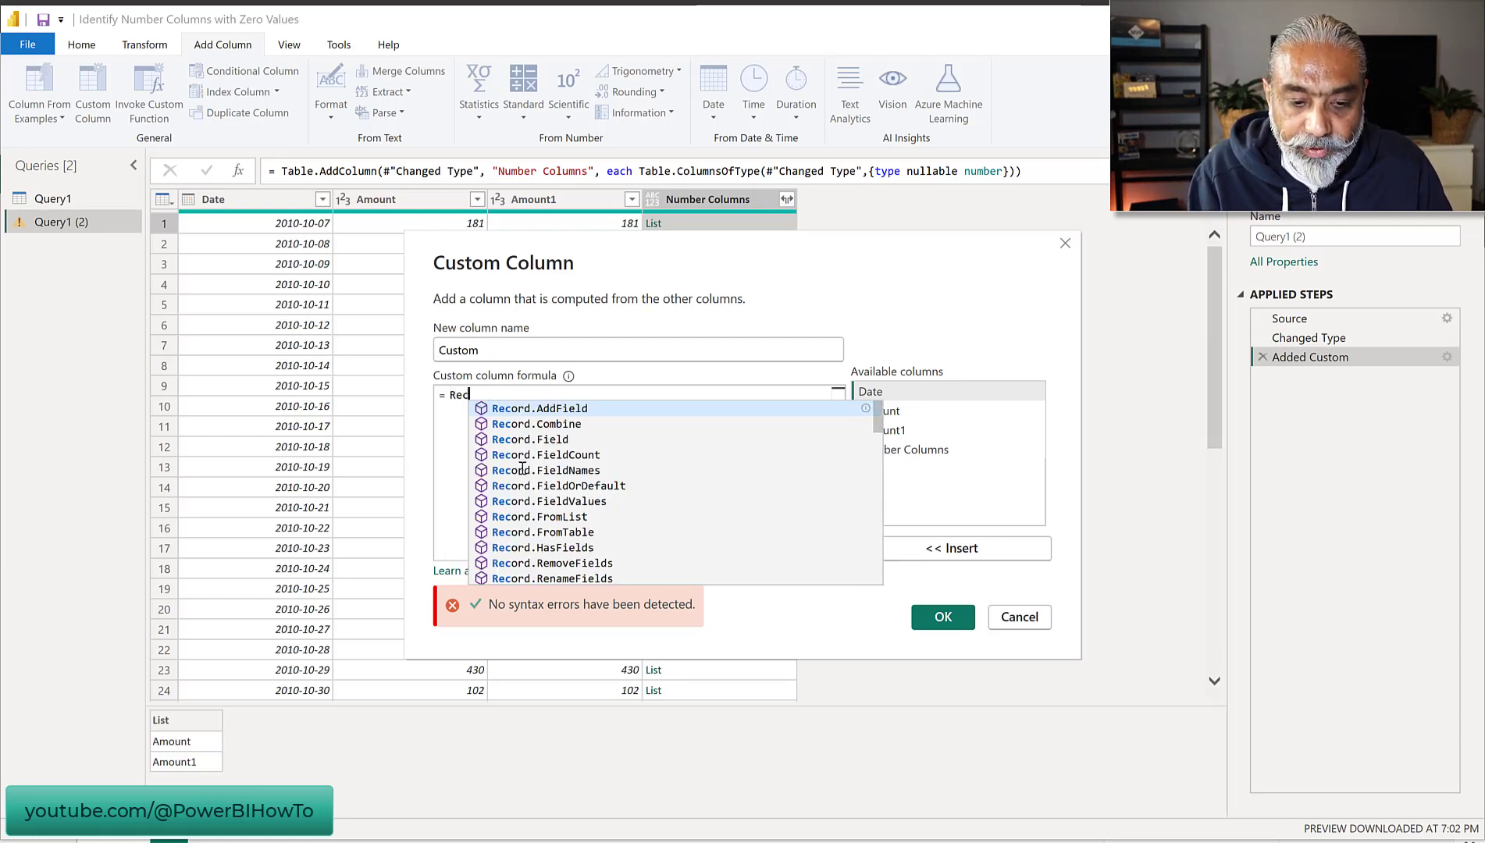
text(ord.ToL)
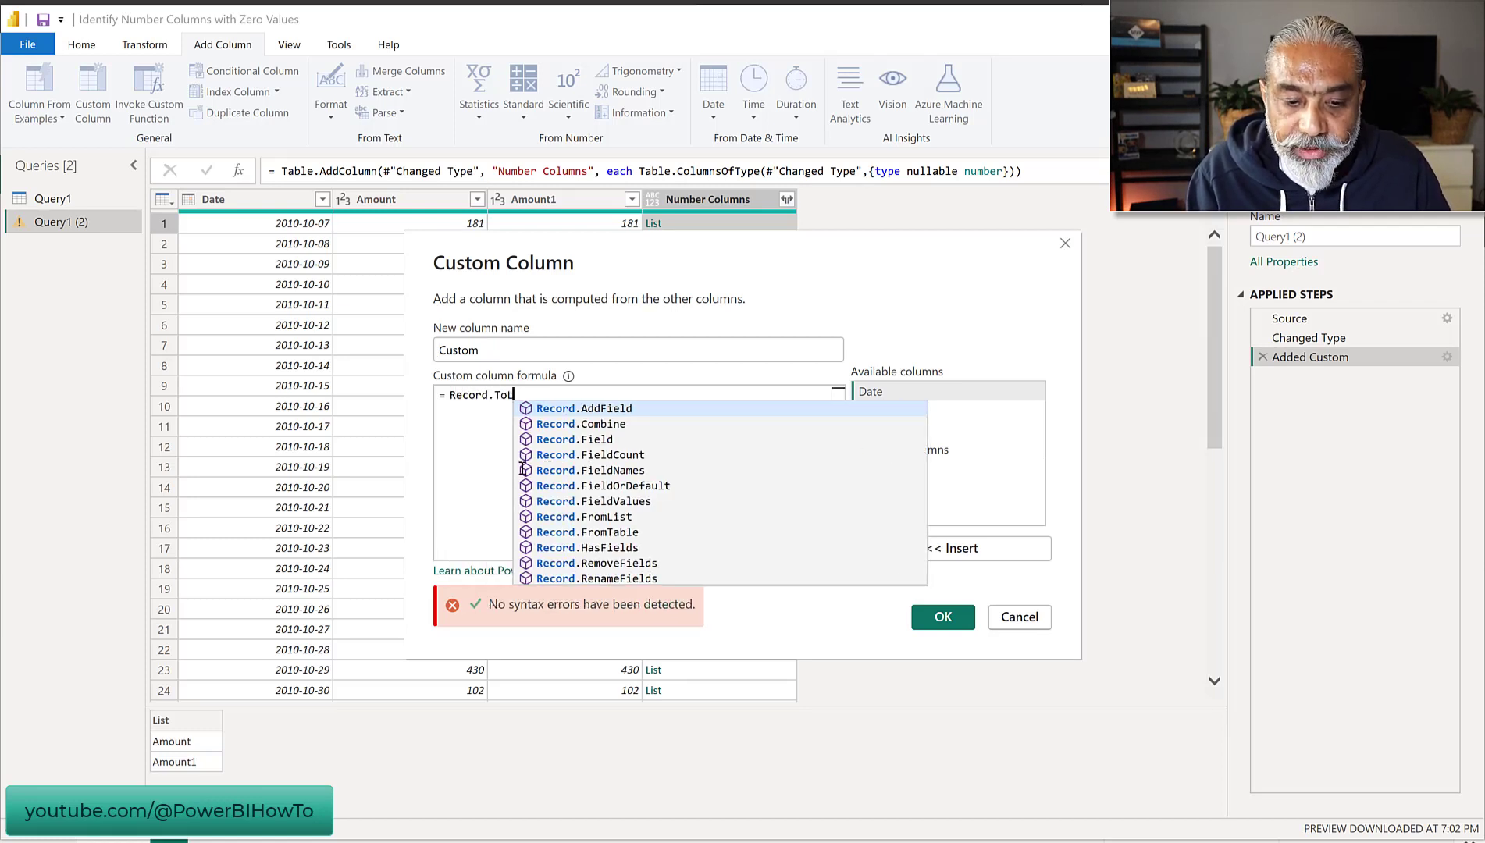
text(ist()
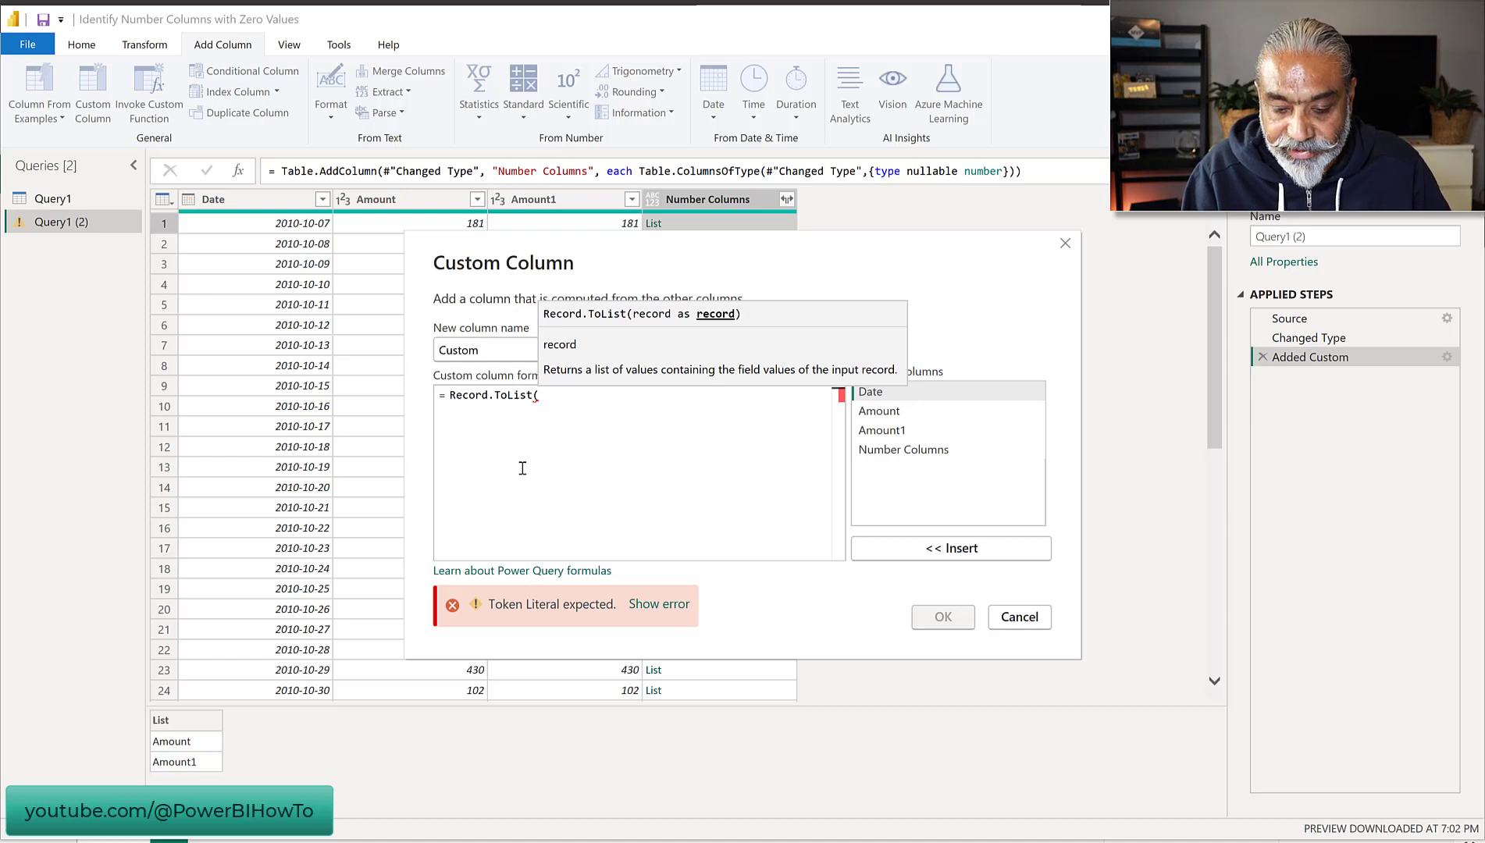
text(_))
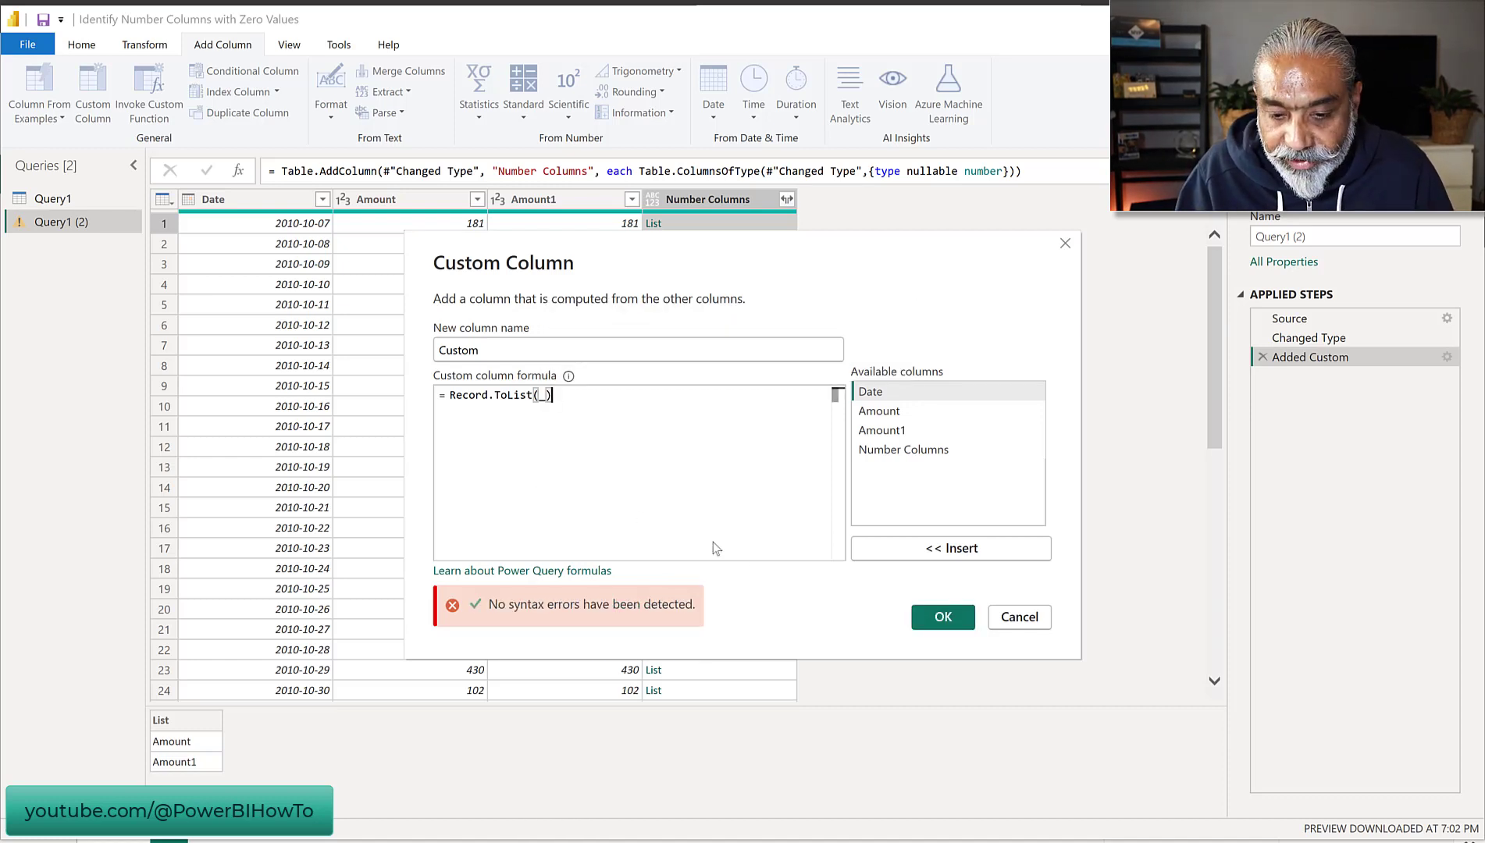
click(934, 629)
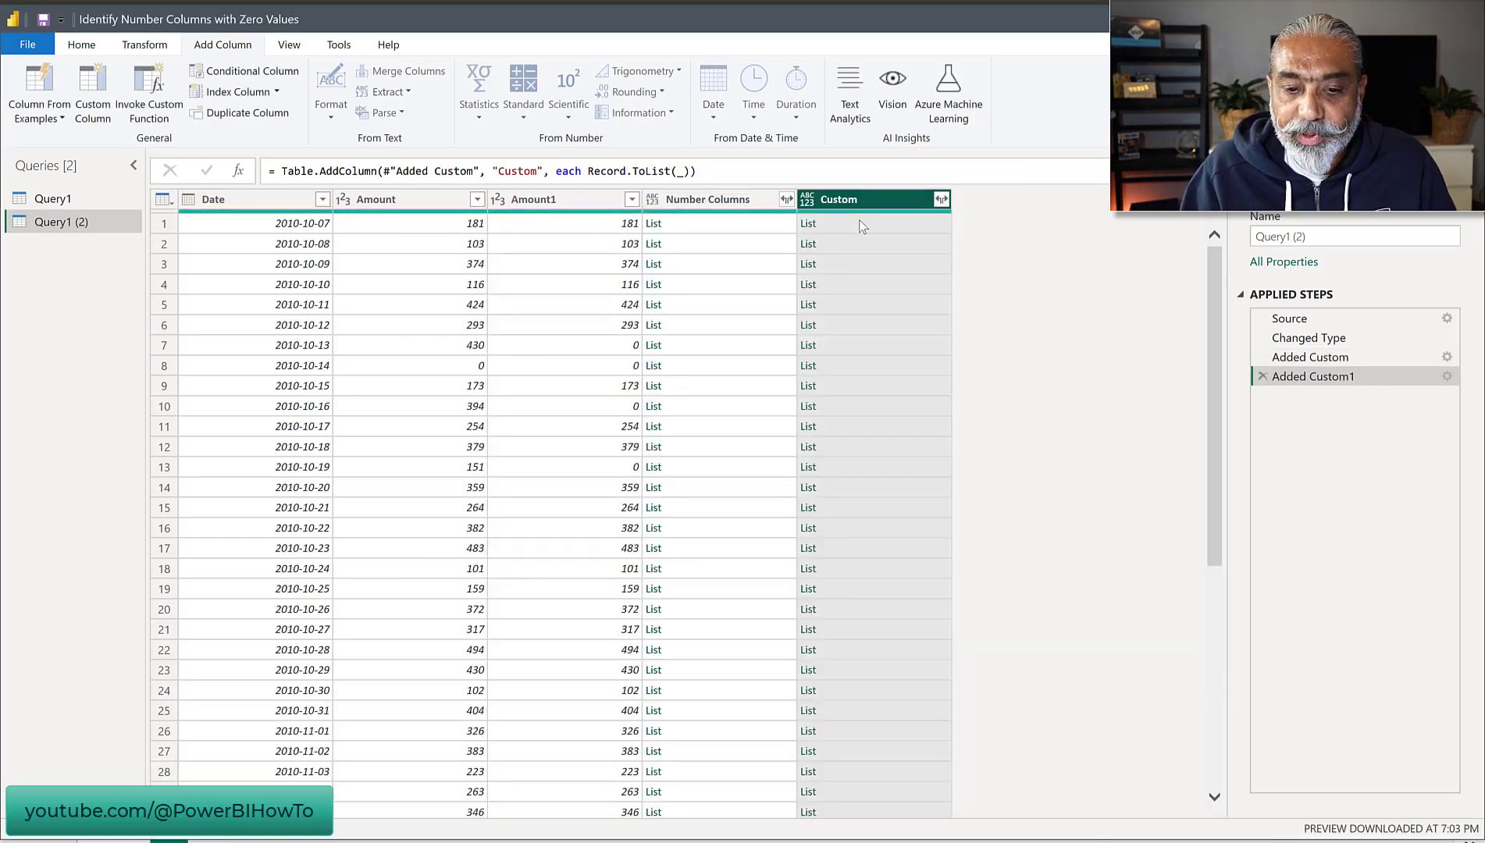
Step: Rename the Custom column to Record As List and preview its lists in rows 1 and 10
click(1447, 378)
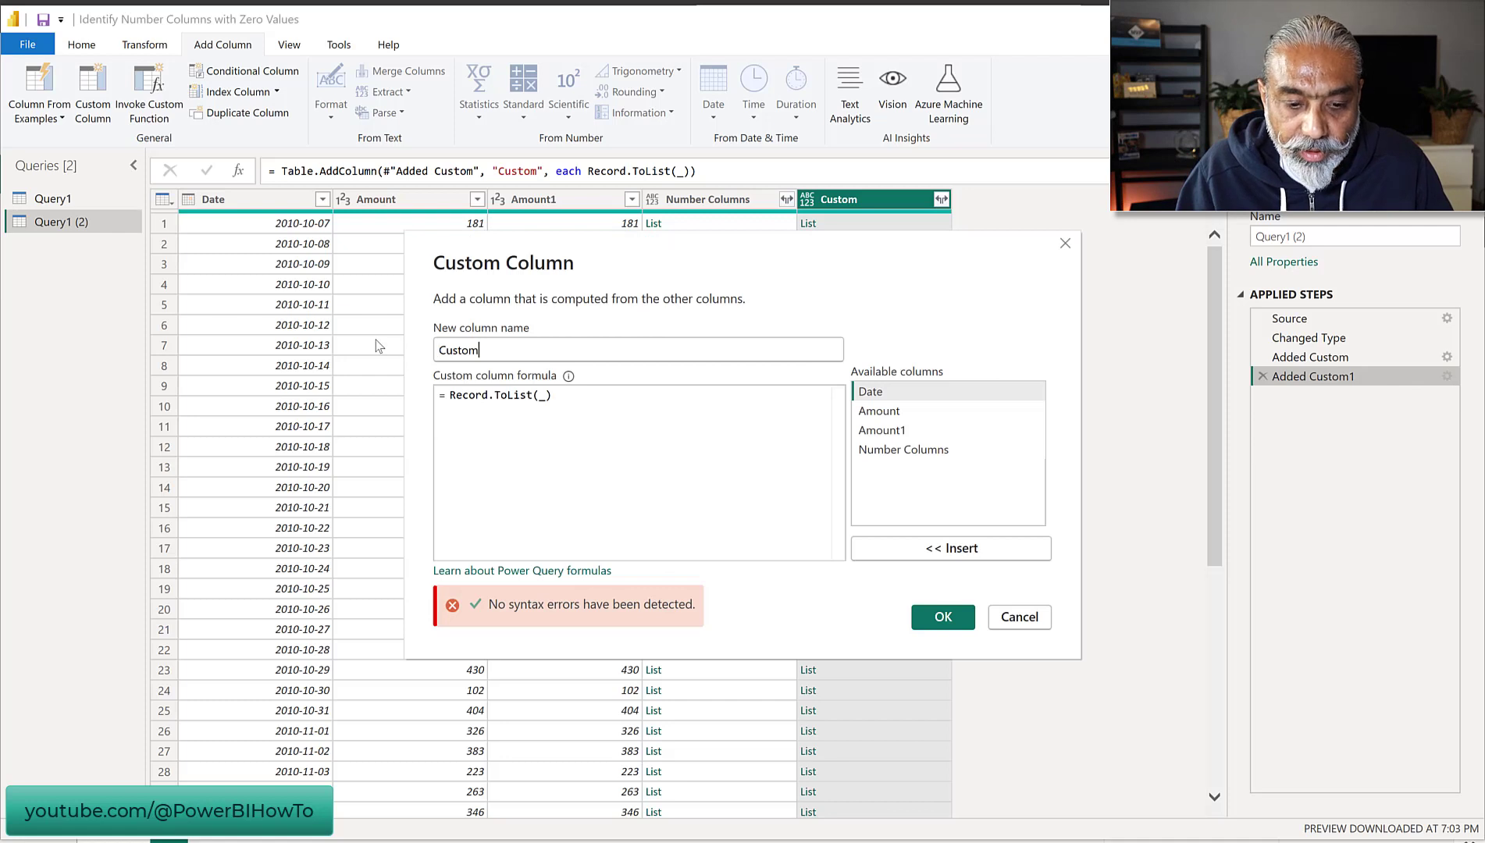
key(ctrl+a)
text(Record As List)
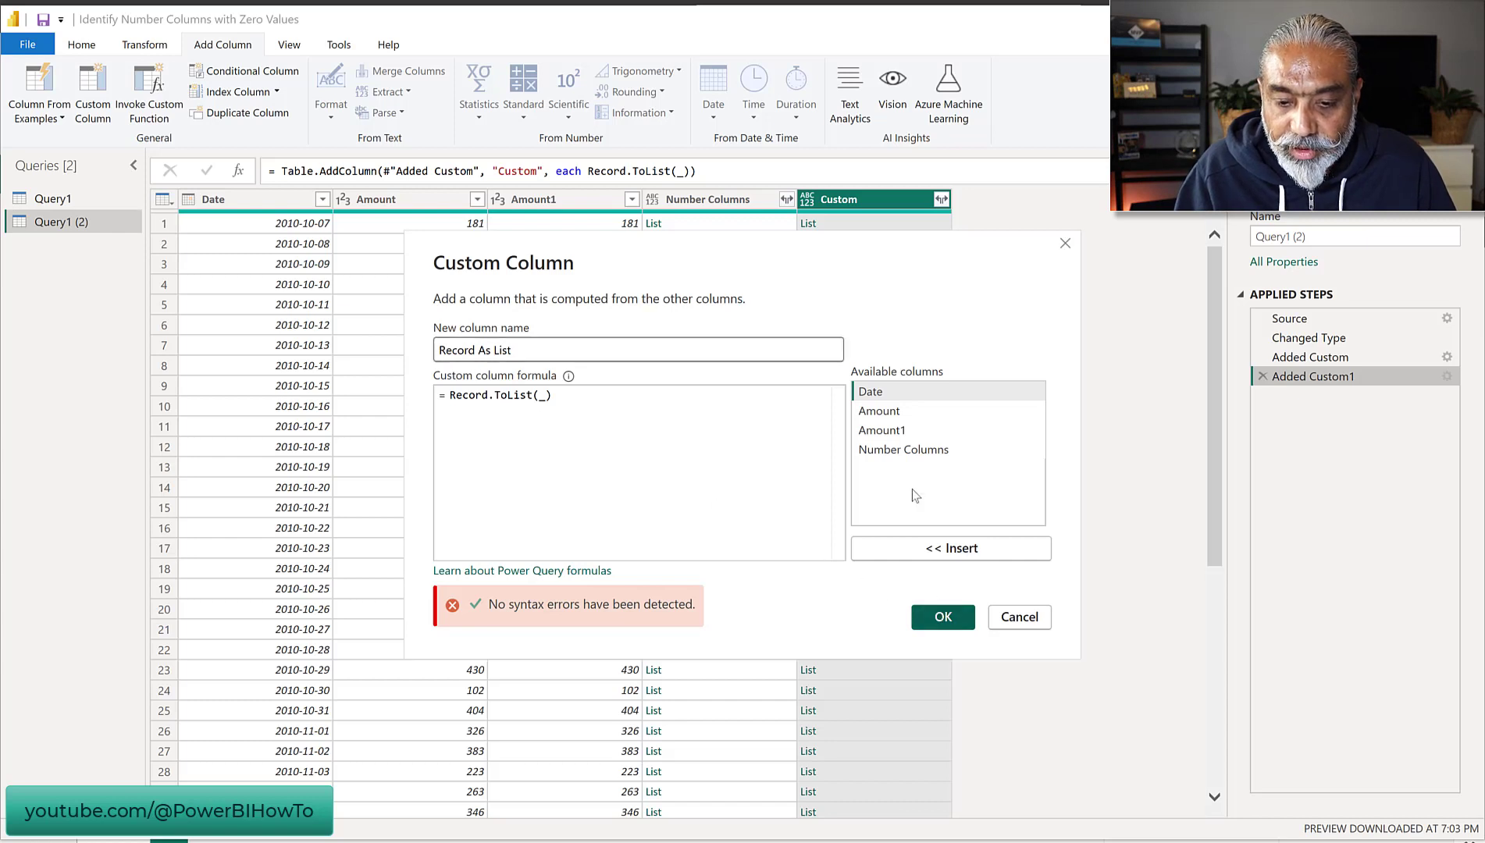
key(Return)
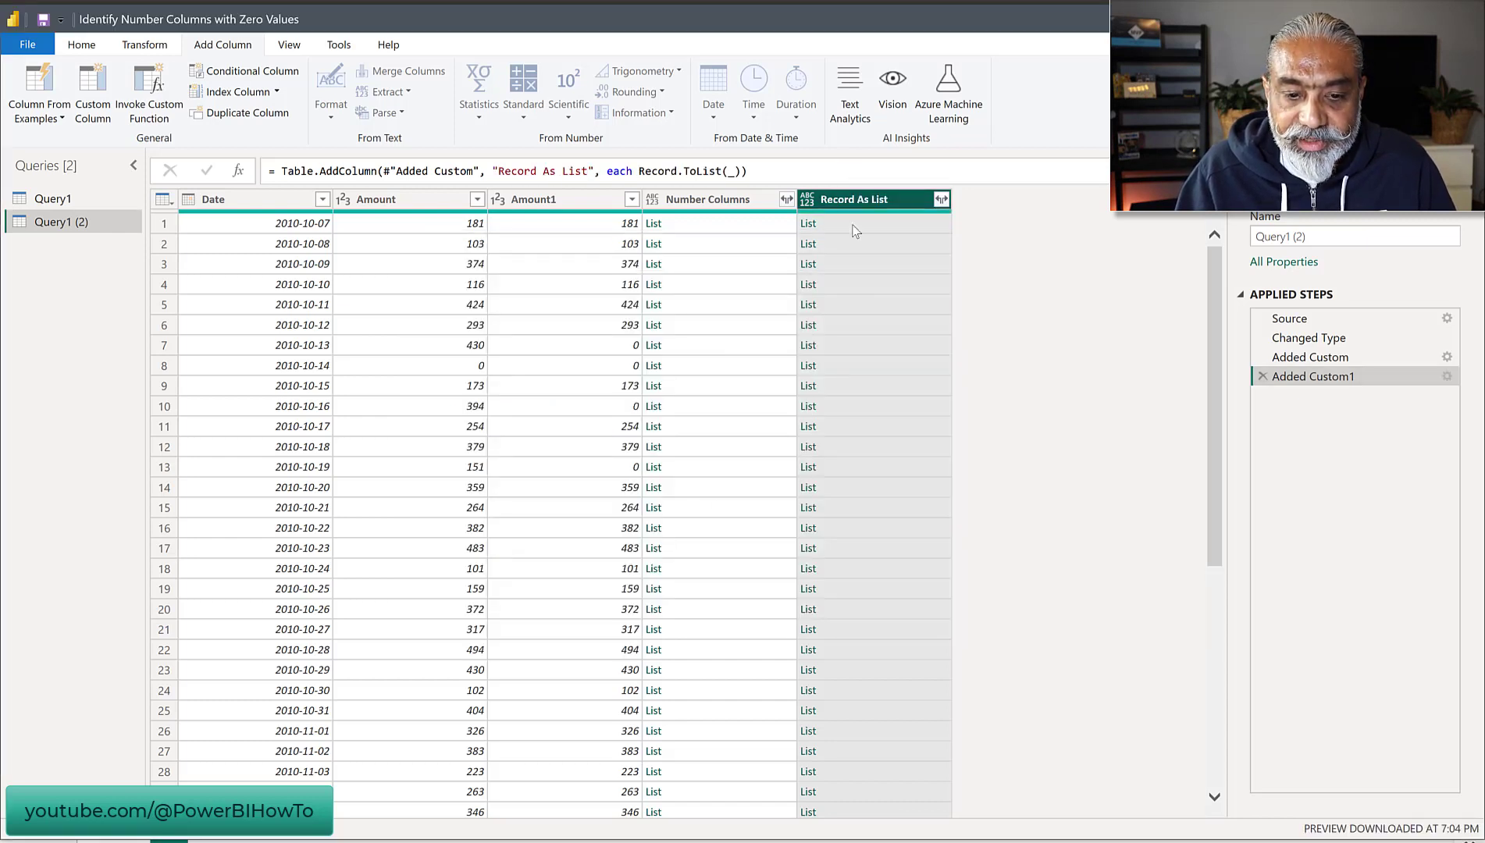
click(856, 229)
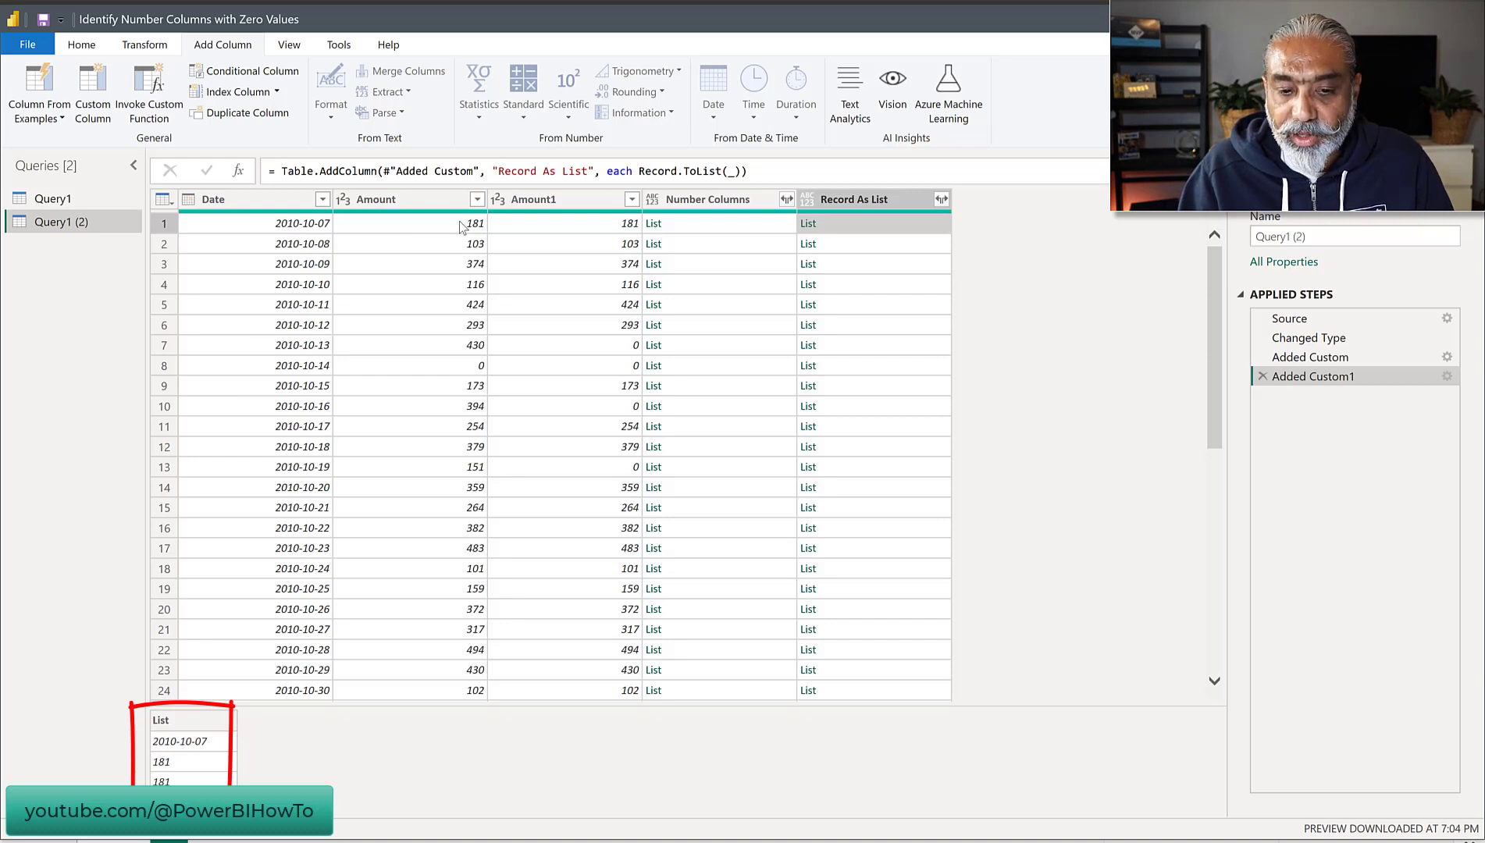
click(913, 405)
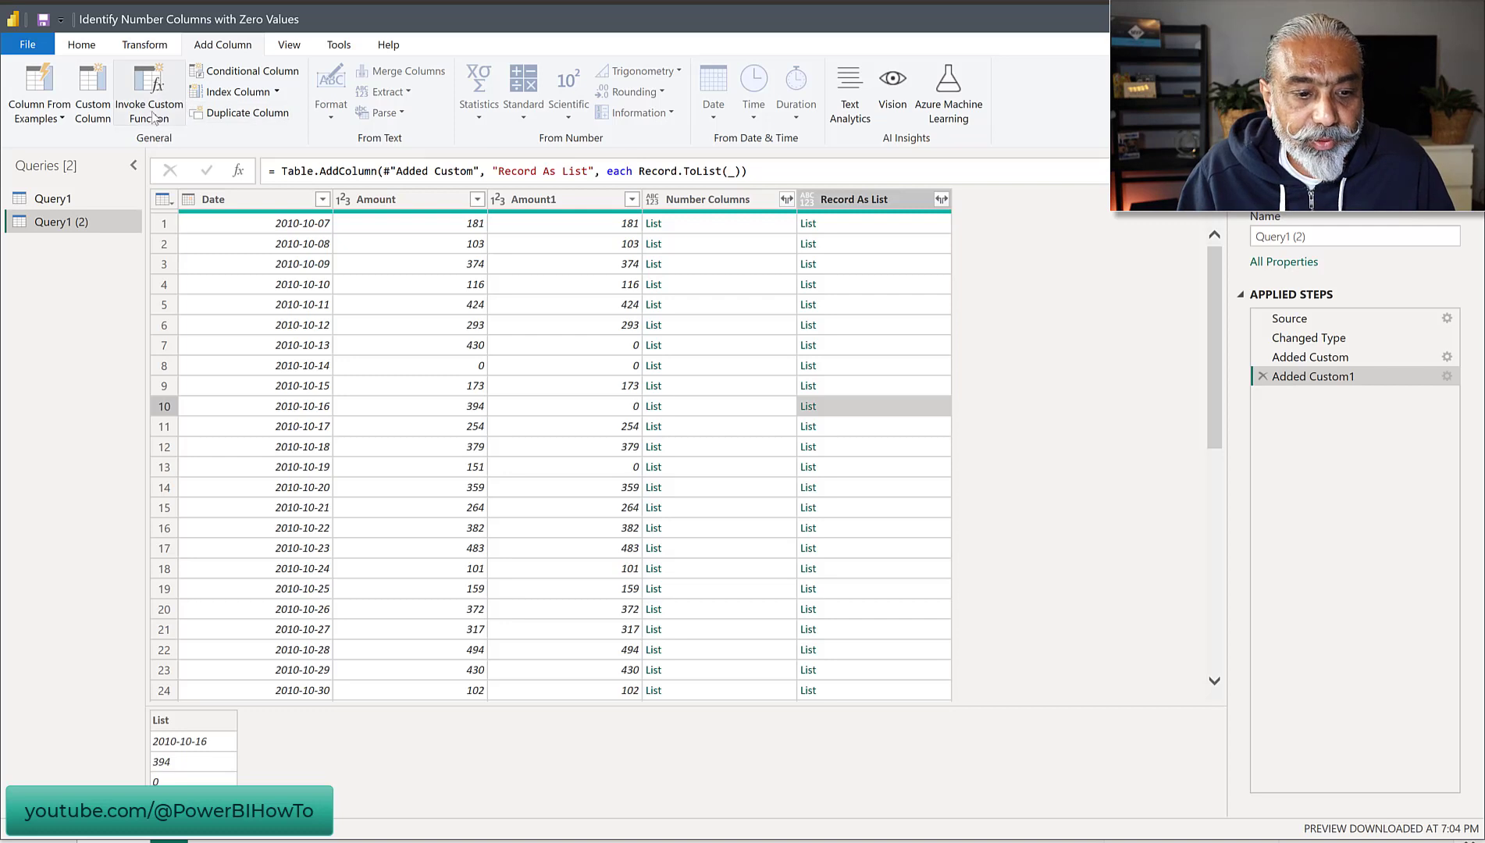
Step: Start a third custom column and name it Record As Field
click(93, 111)
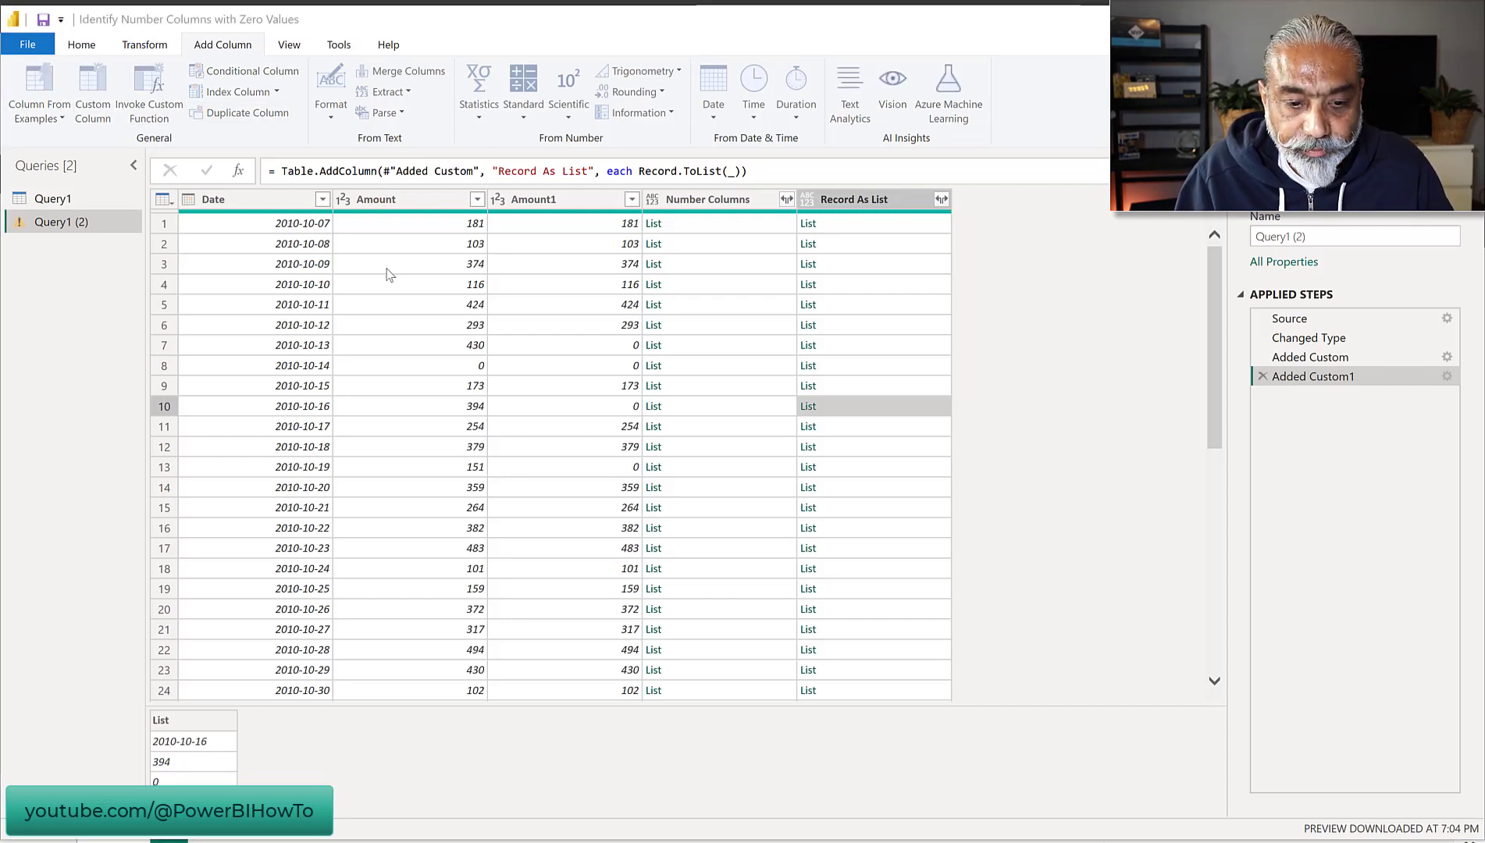
drag(481, 350, 398, 353)
text(Record As Field)
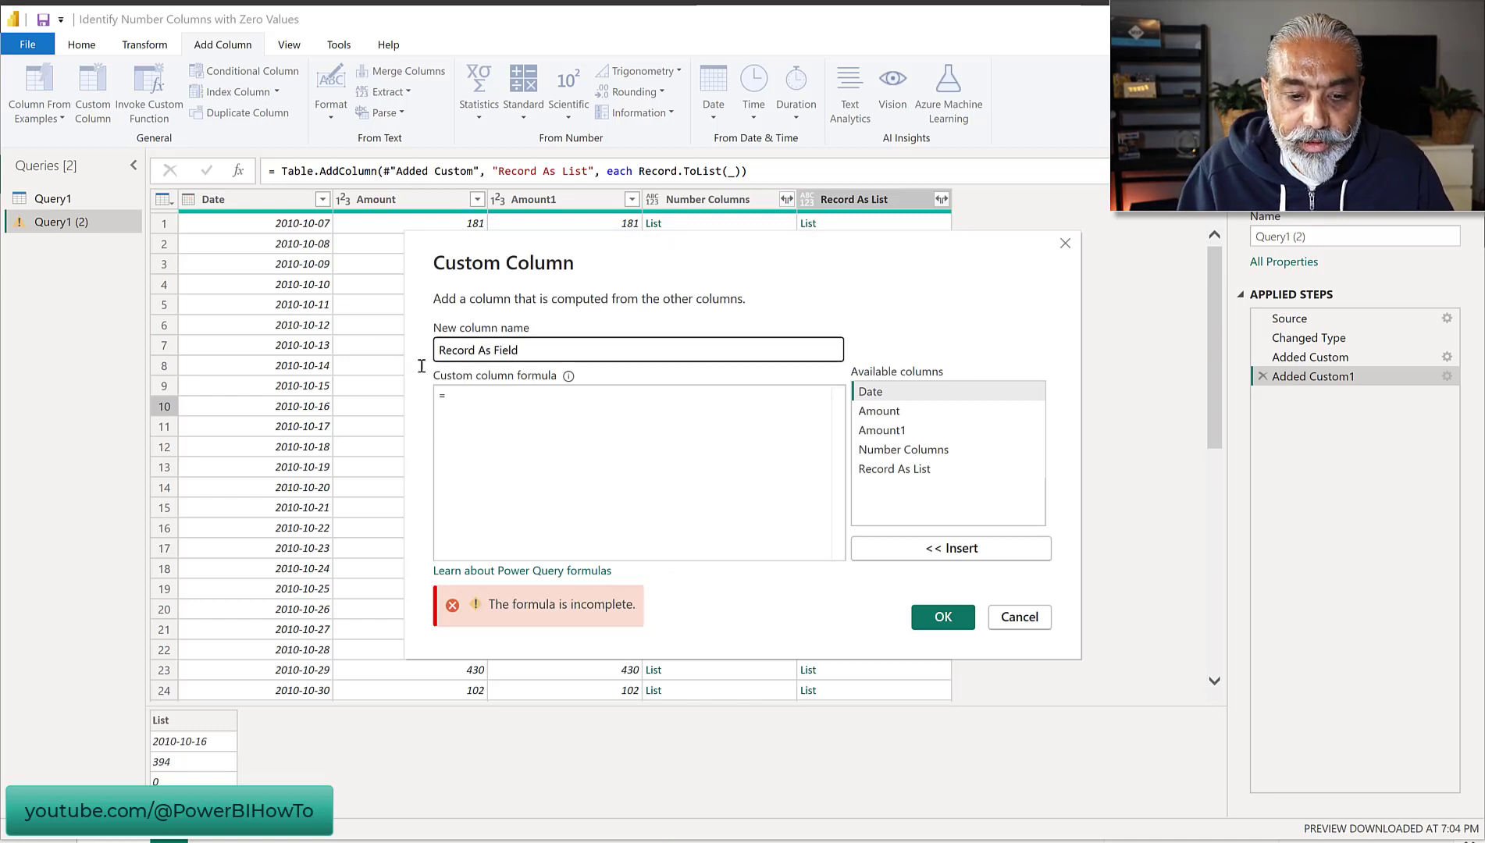
Step: Enter the formula Record.SelectFields(_,[Number Columns]) for the Record As Field column and create the column
click(526, 459)
text(Record.)
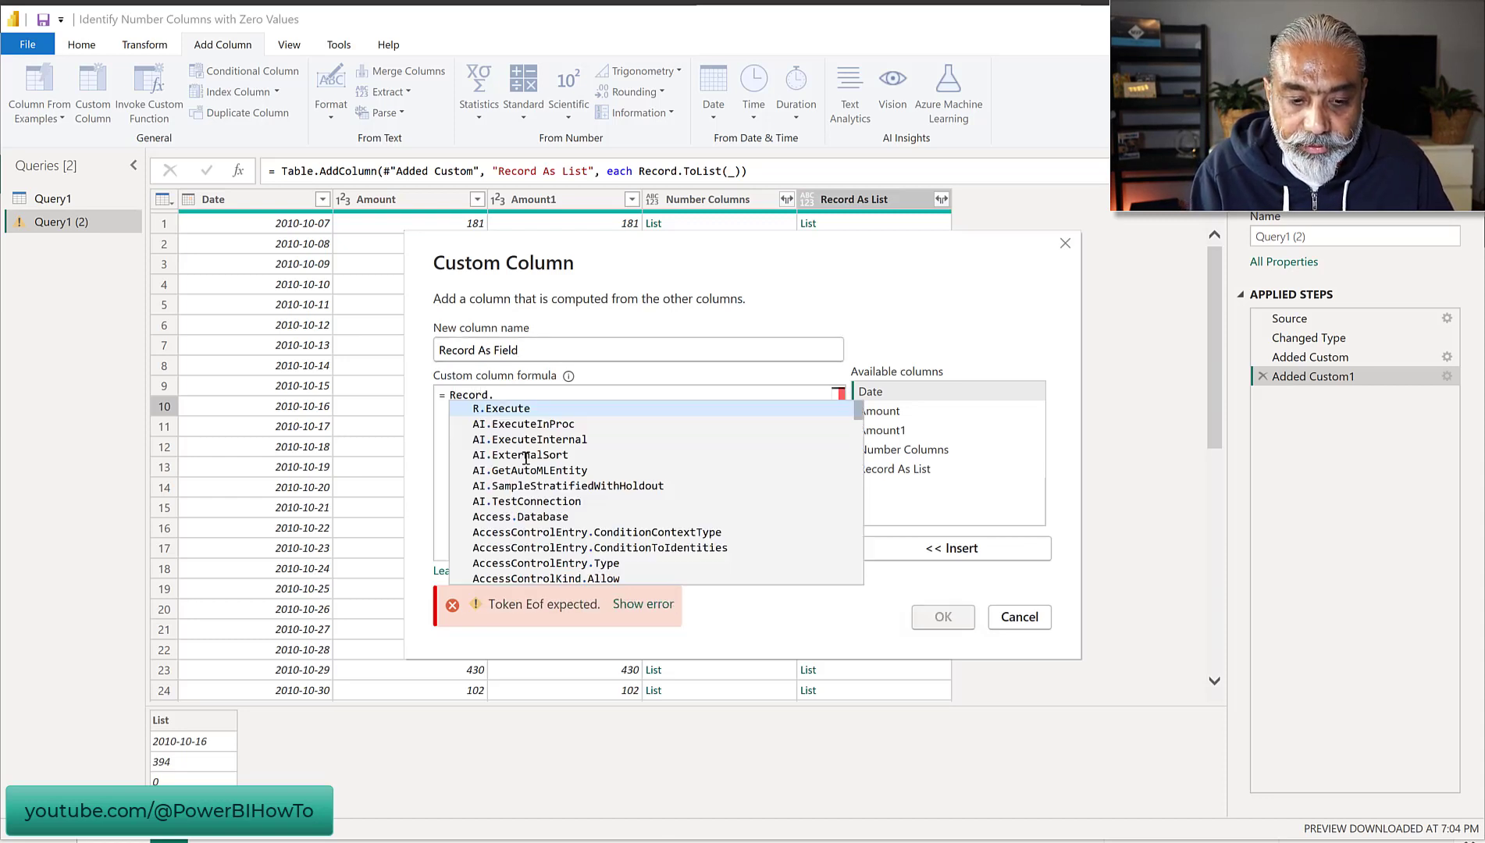
text(SelectFields()
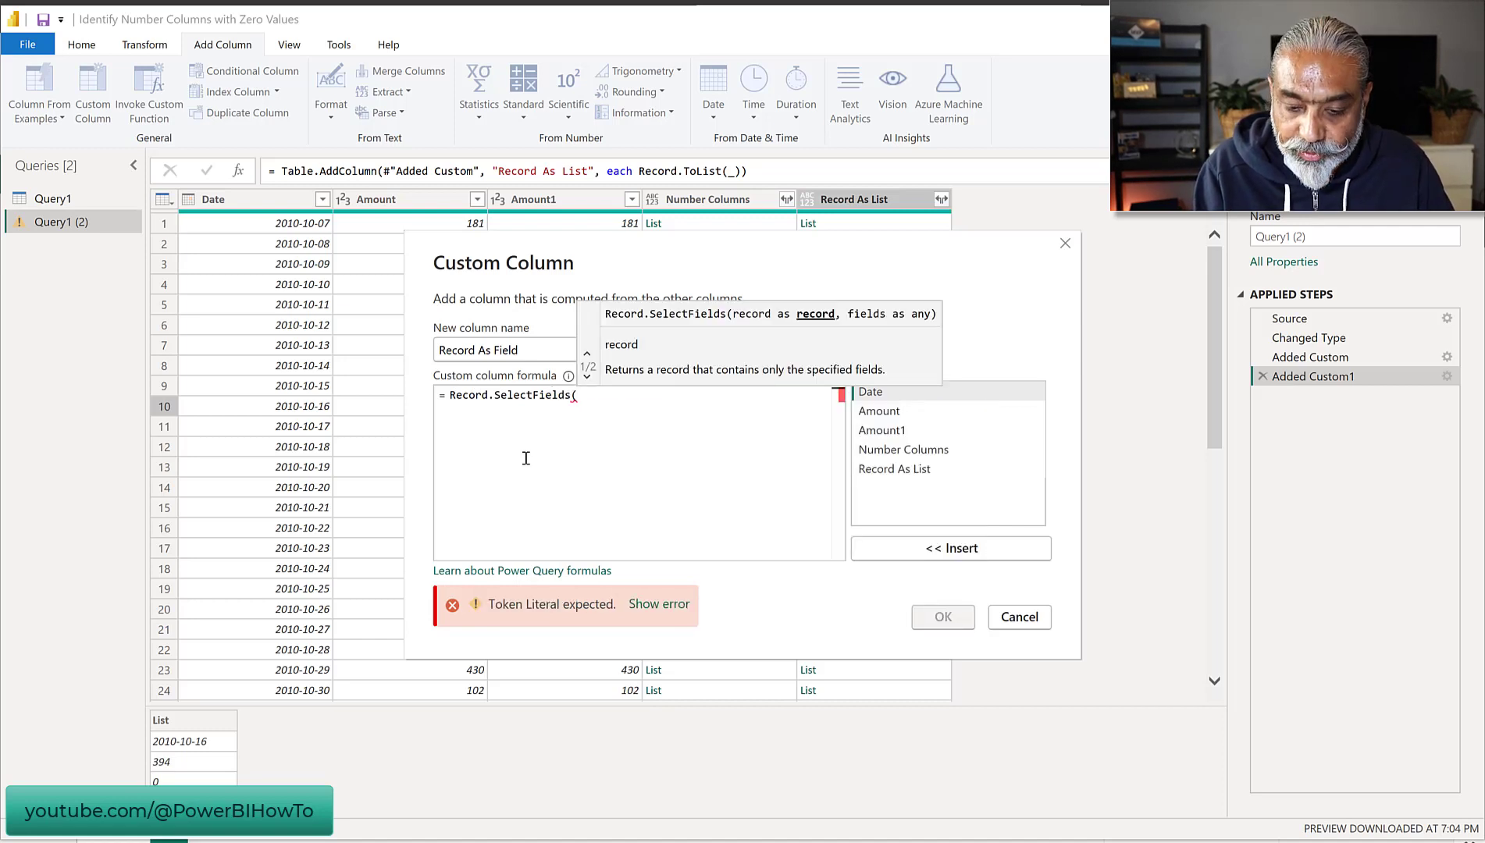
text(_)
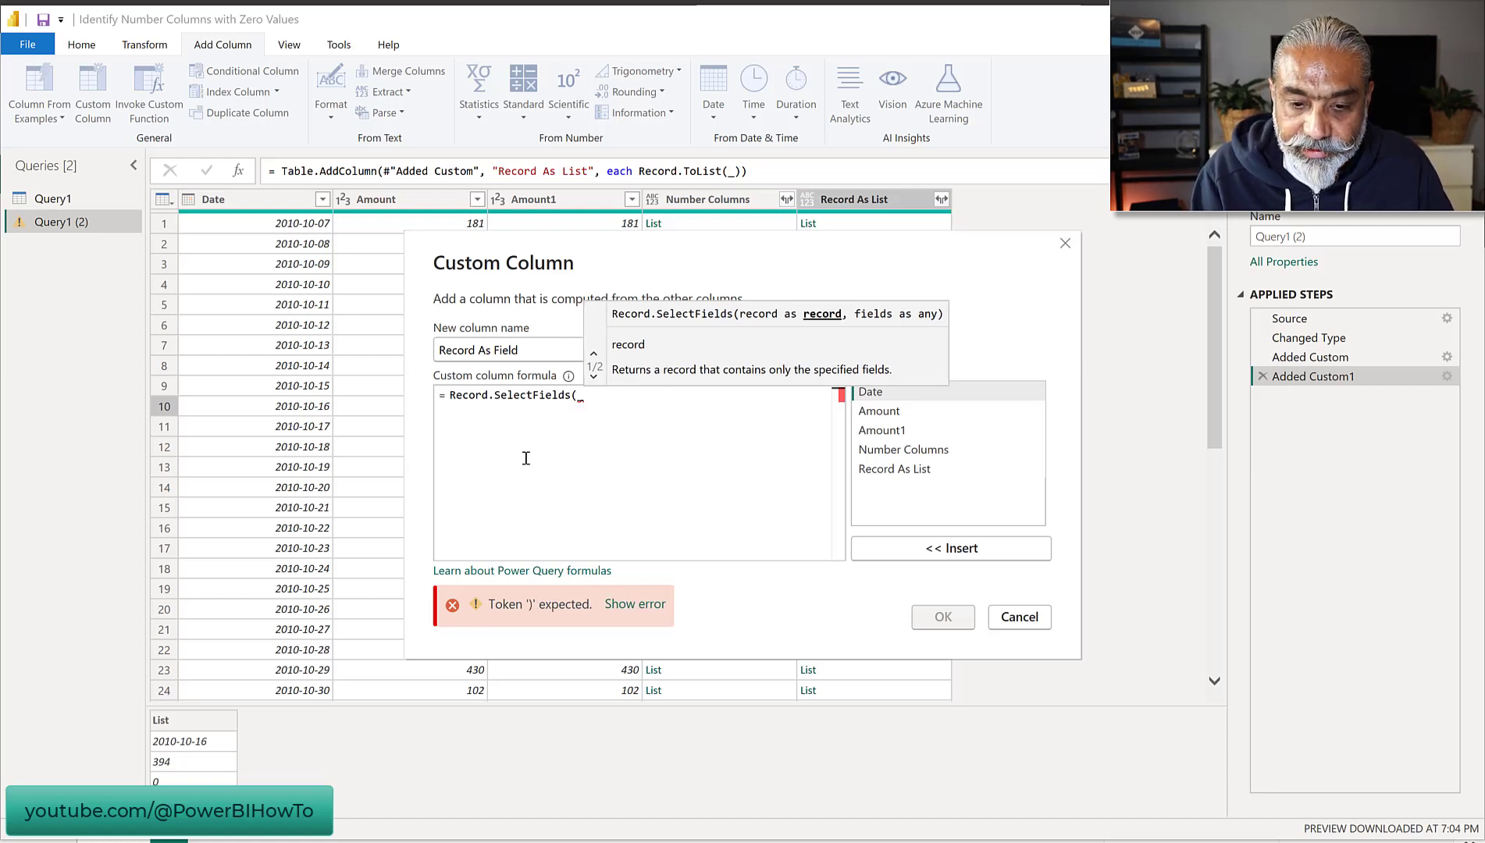
text(,)
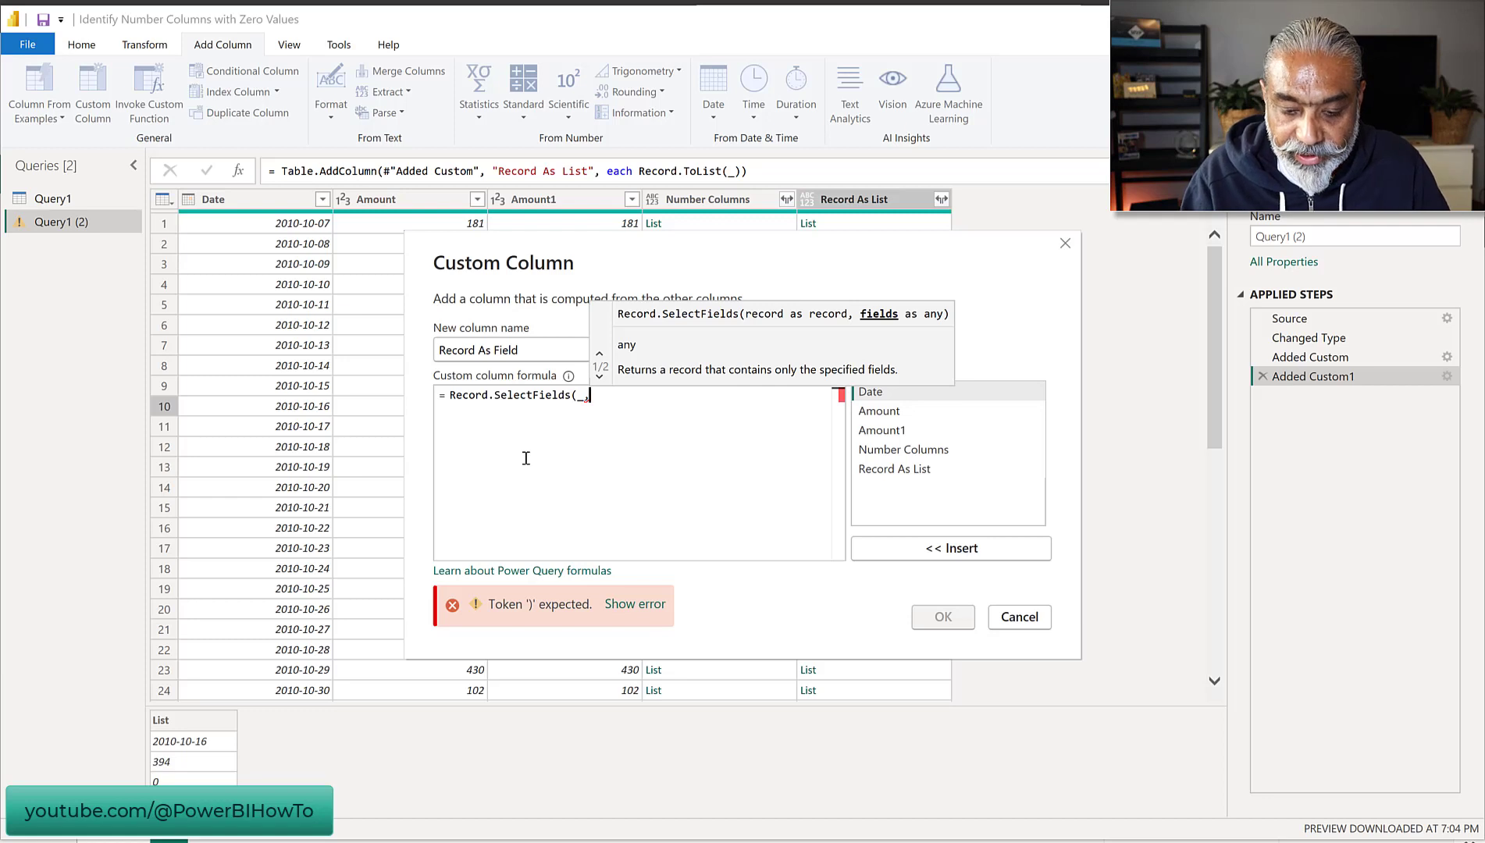
text([Number C)
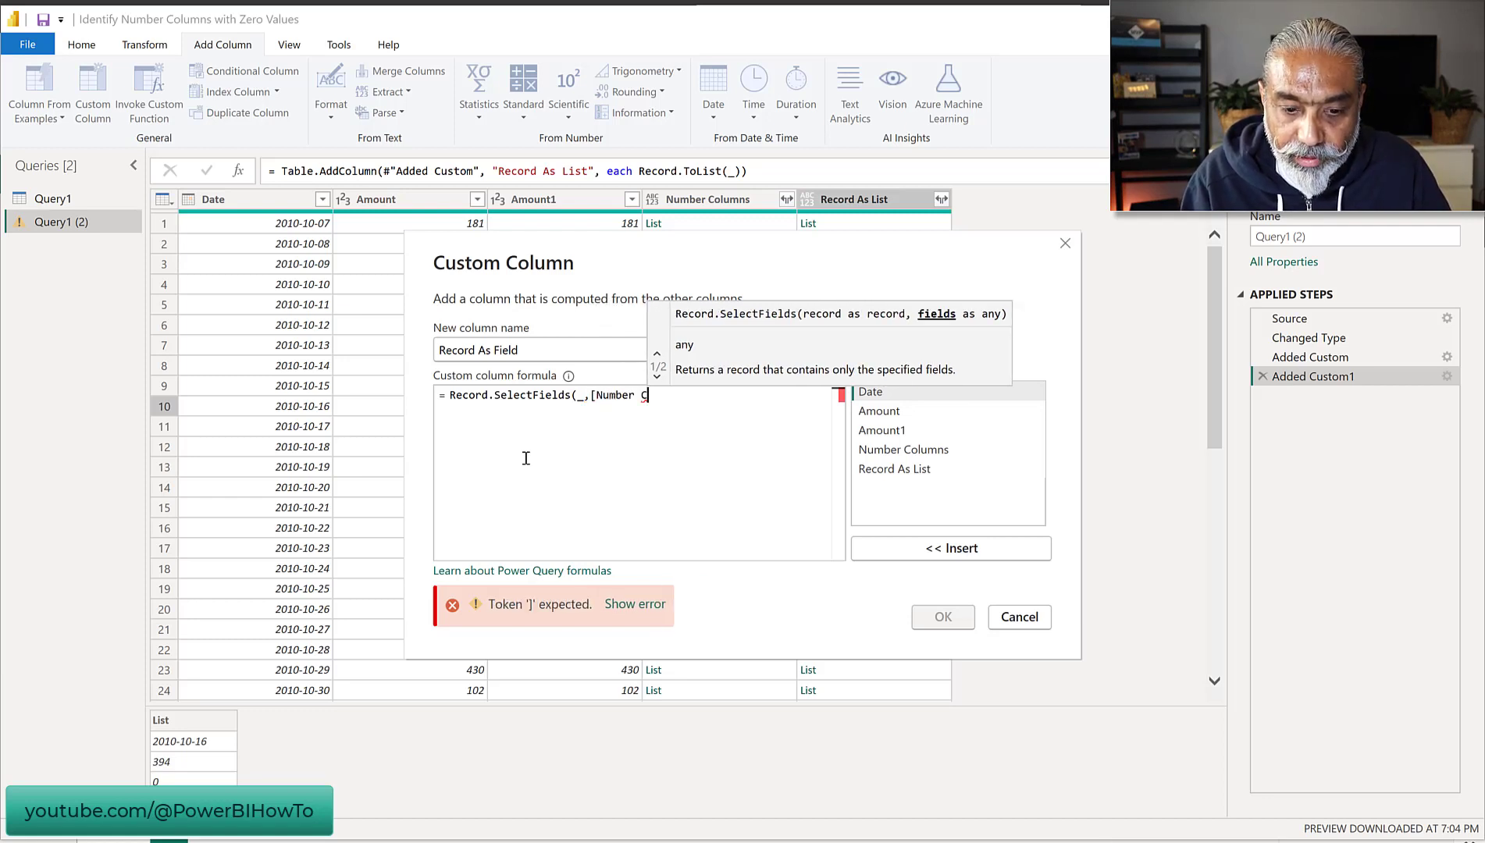
text(olumns)
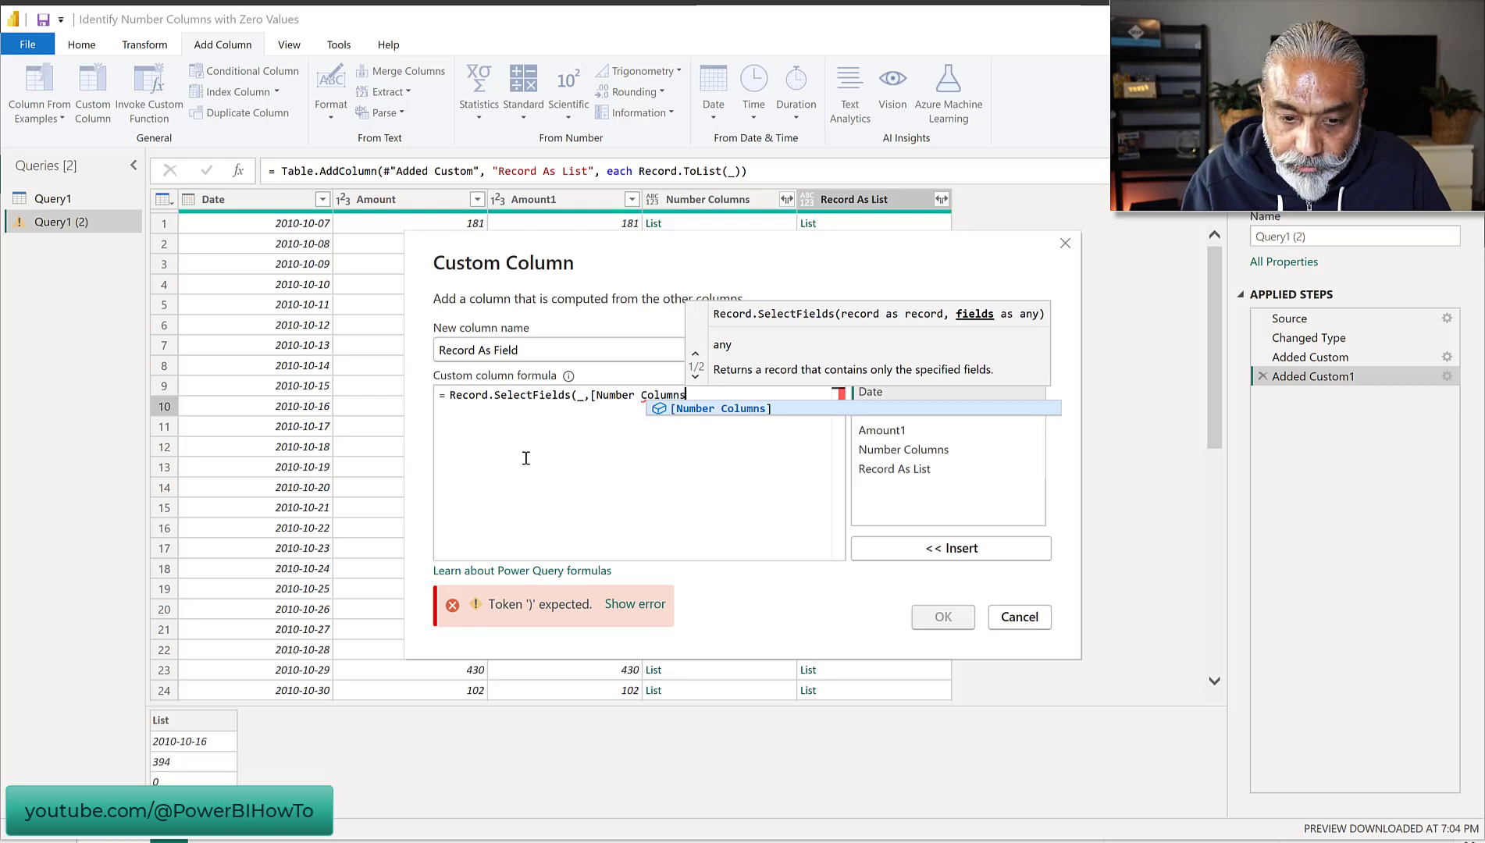
text(]))
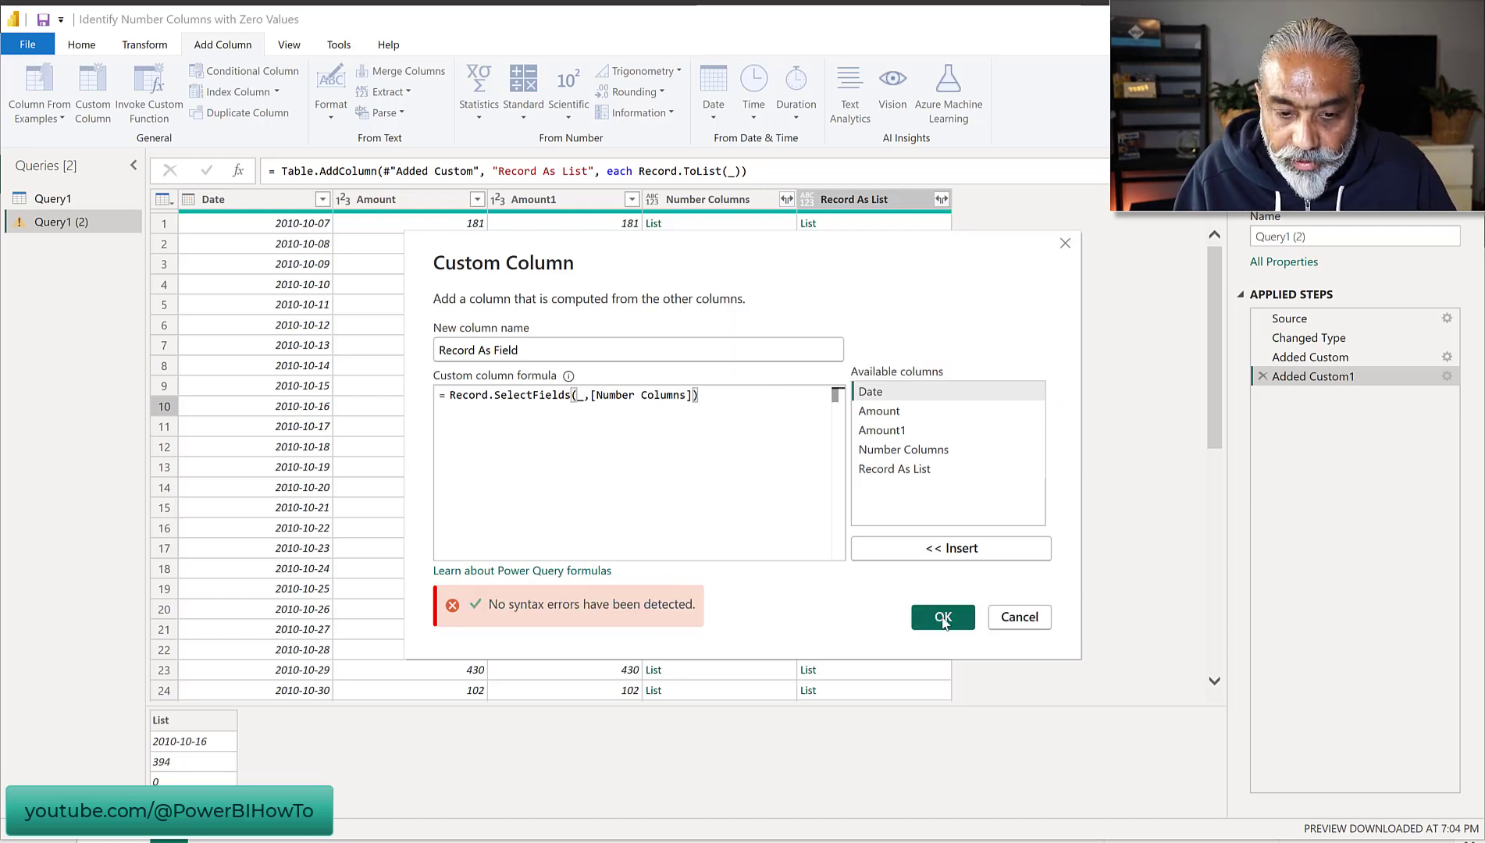
click(942, 618)
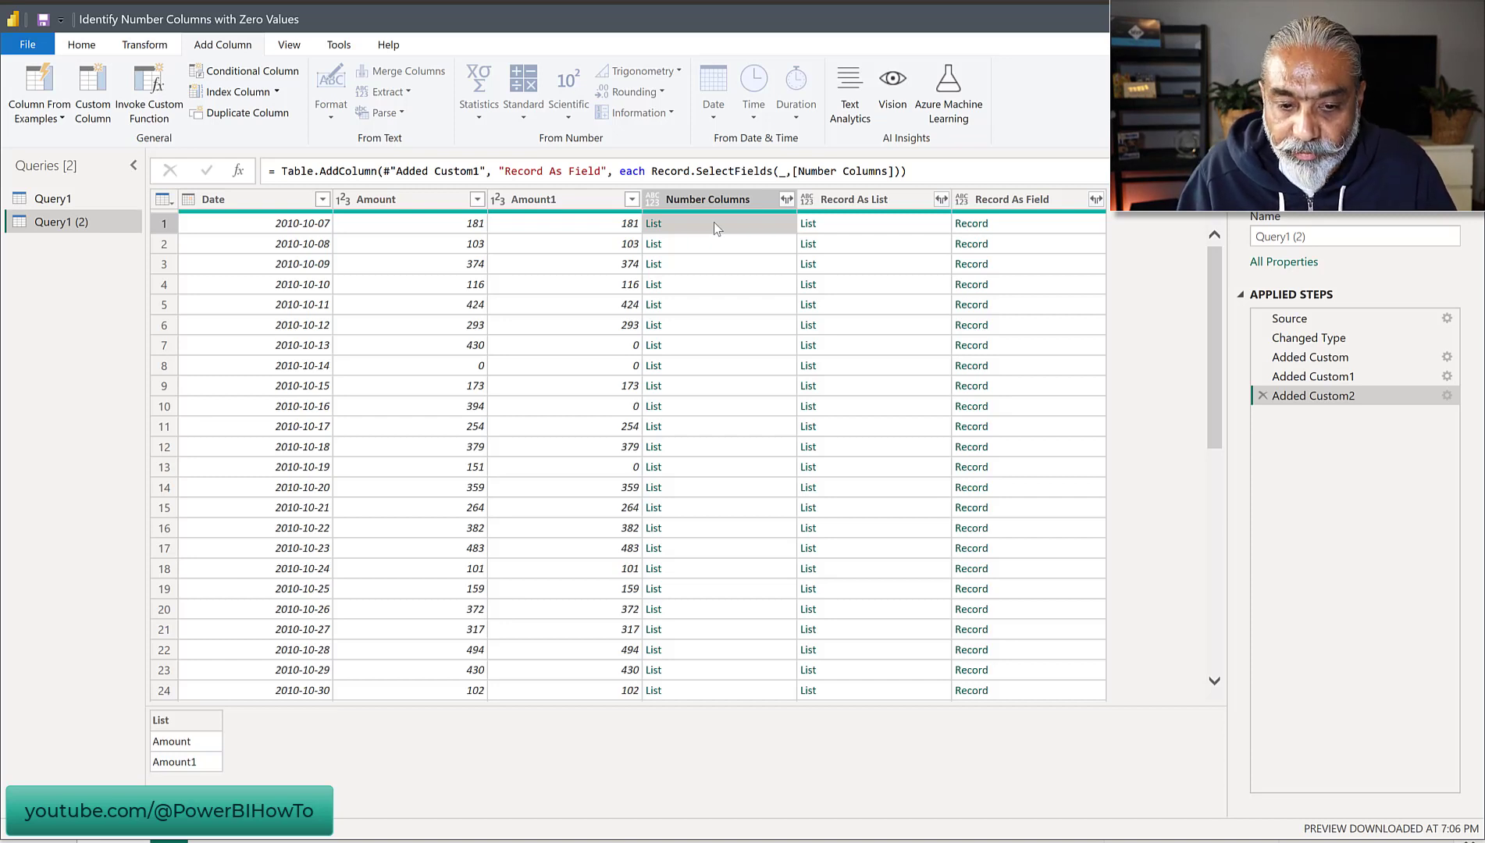
Step: Preview the record in row 1 of Record As Field and examine the Record.SelectFields function and its Number Columns argument in the formula
click(1026, 229)
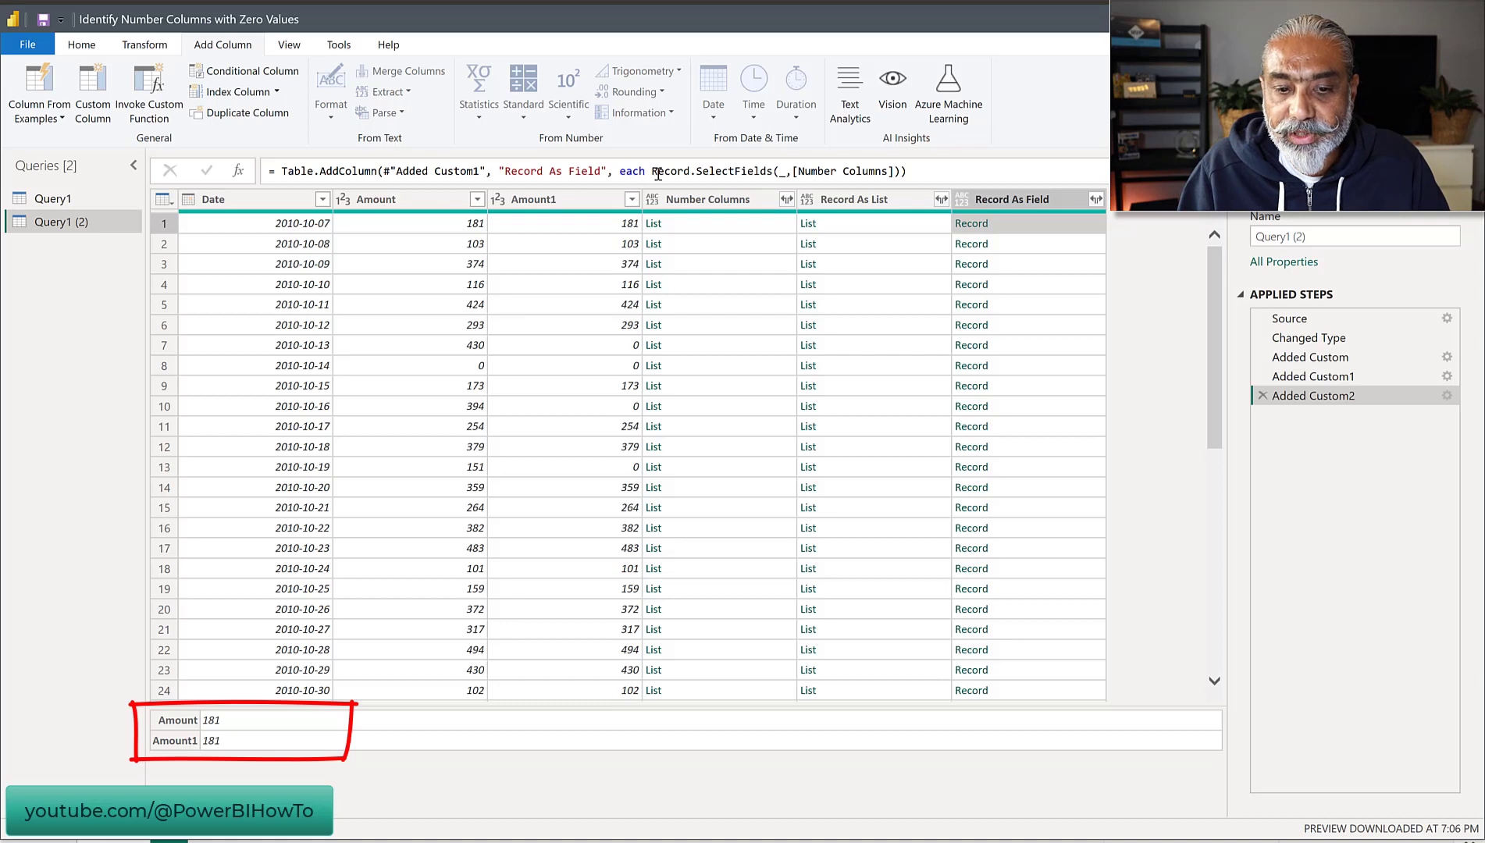
click(737, 178)
key(ctrl+shift+Left)
key(ctrl+shift+Left)
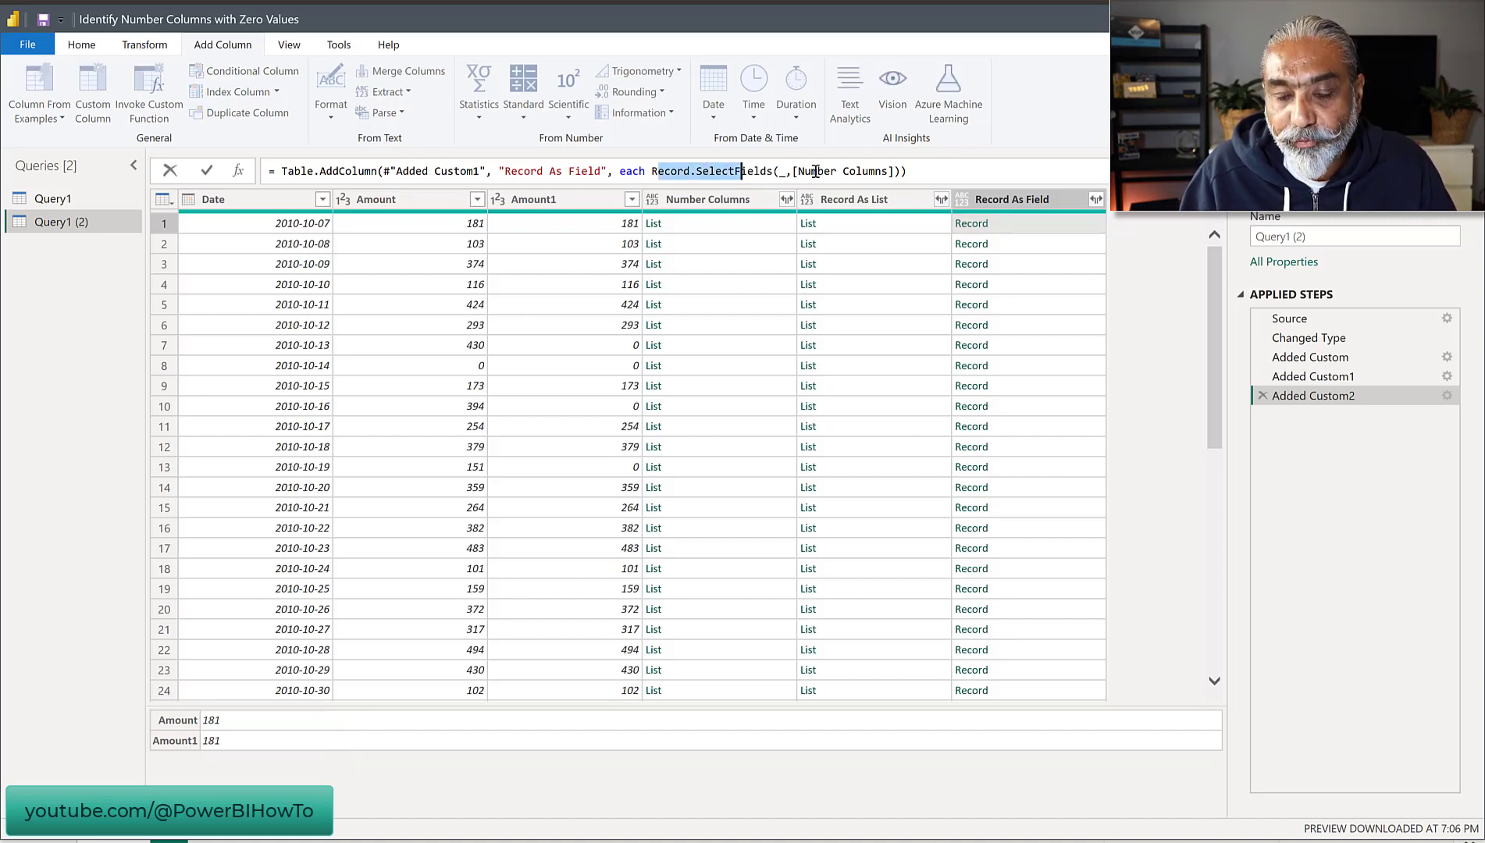
drag(795, 172, 888, 173)
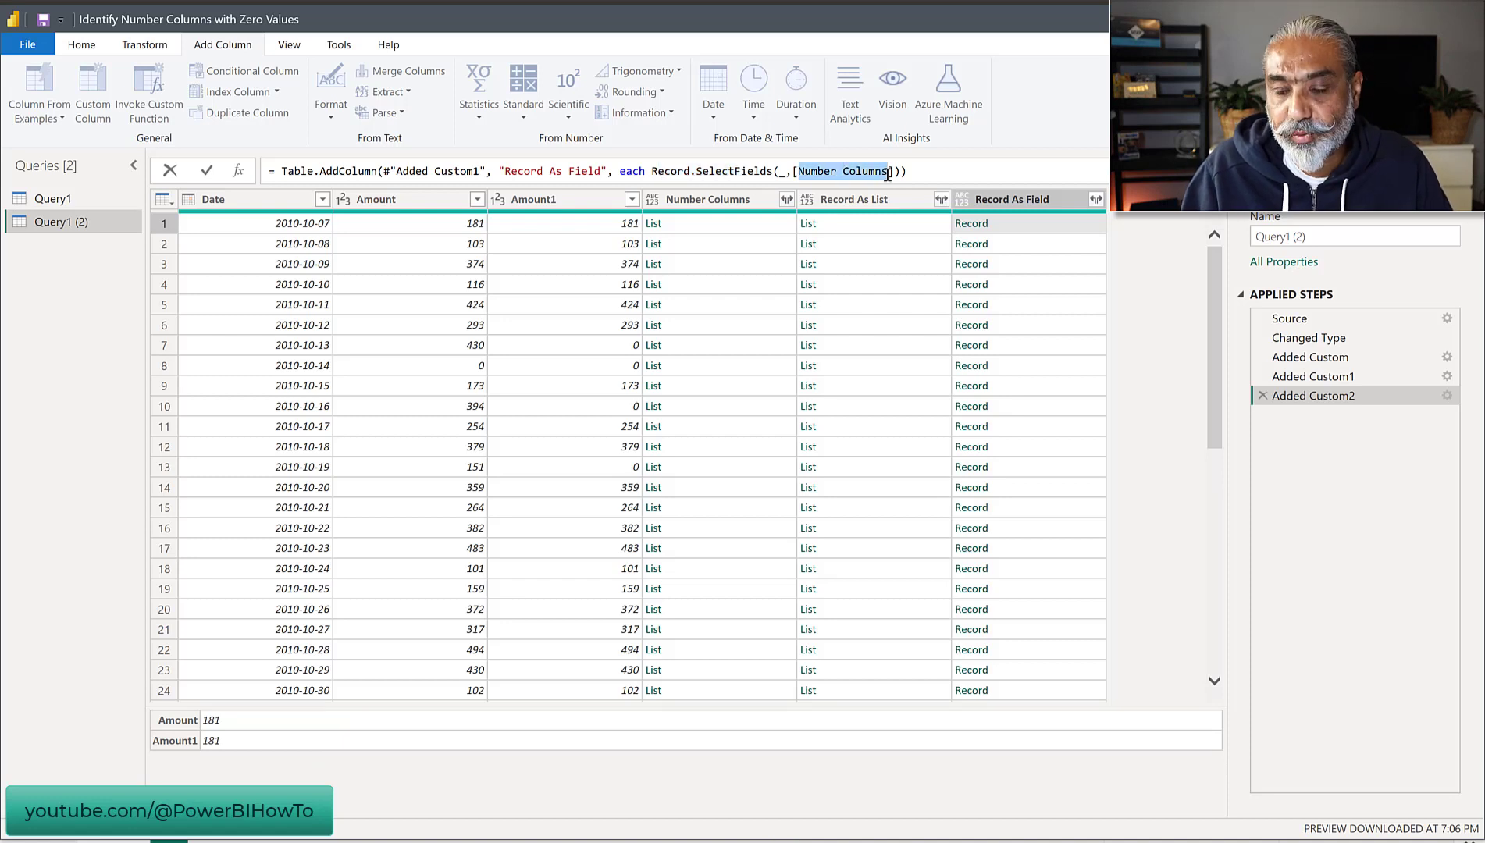
click(1017, 219)
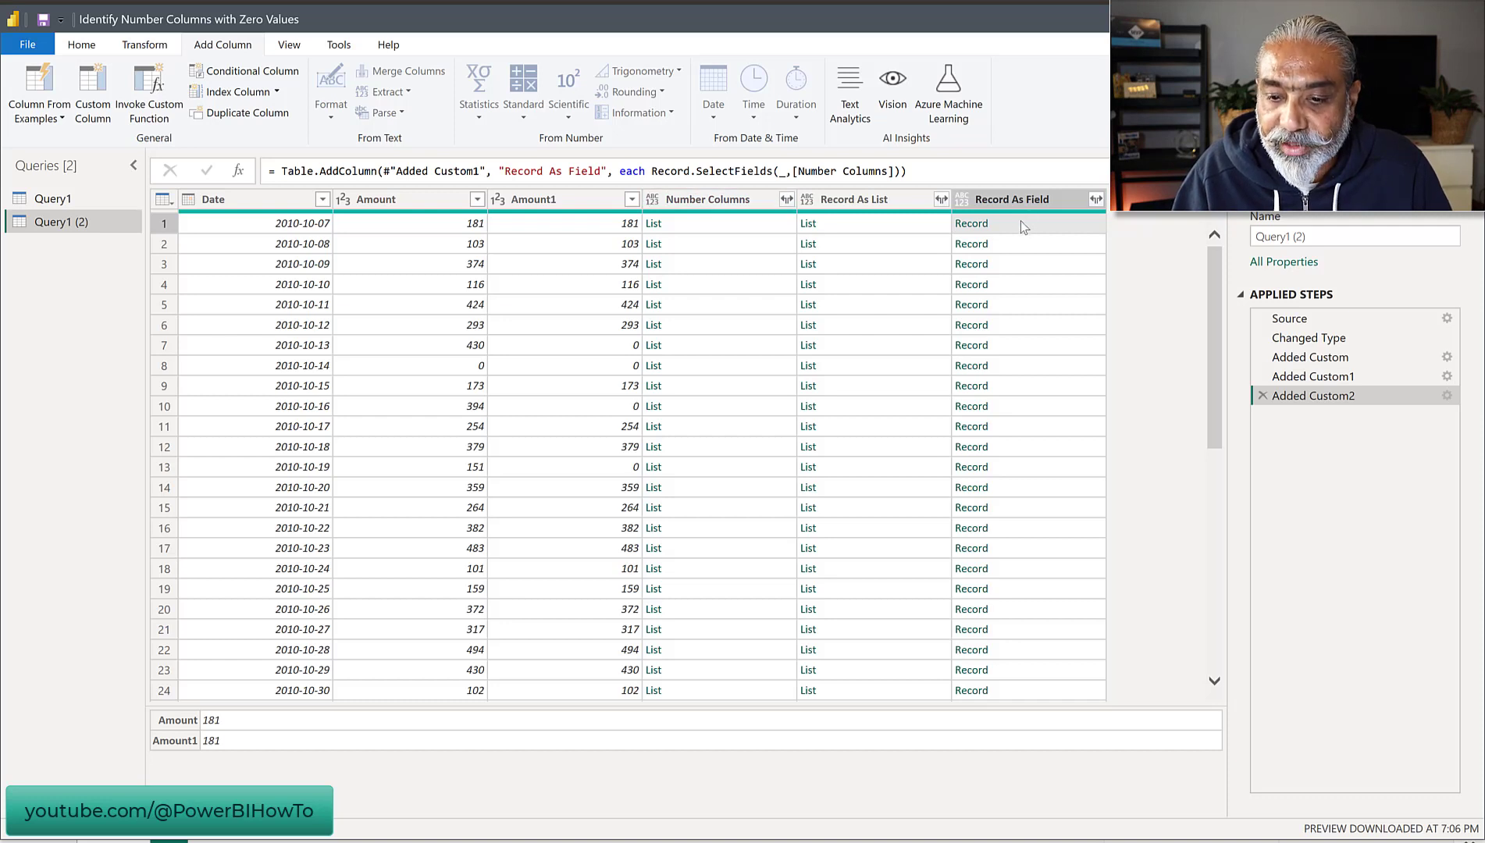
Step: Edit the Record As Field formula to wrap it in a list conversion: Record.ToList(Record.SelectFields(_,[Number Columns]))
click(1447, 396)
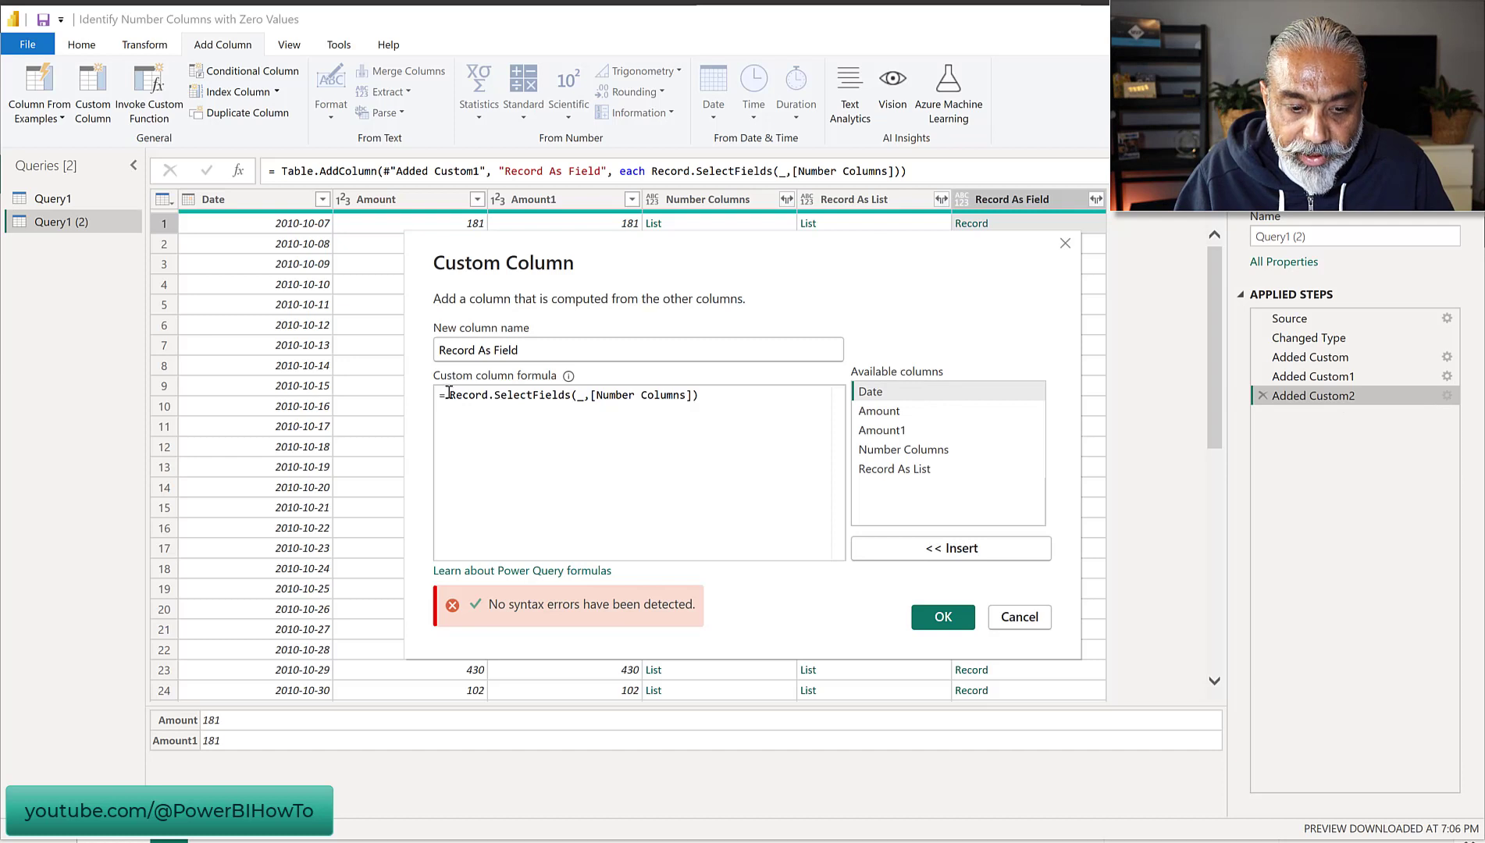
text(Record.)
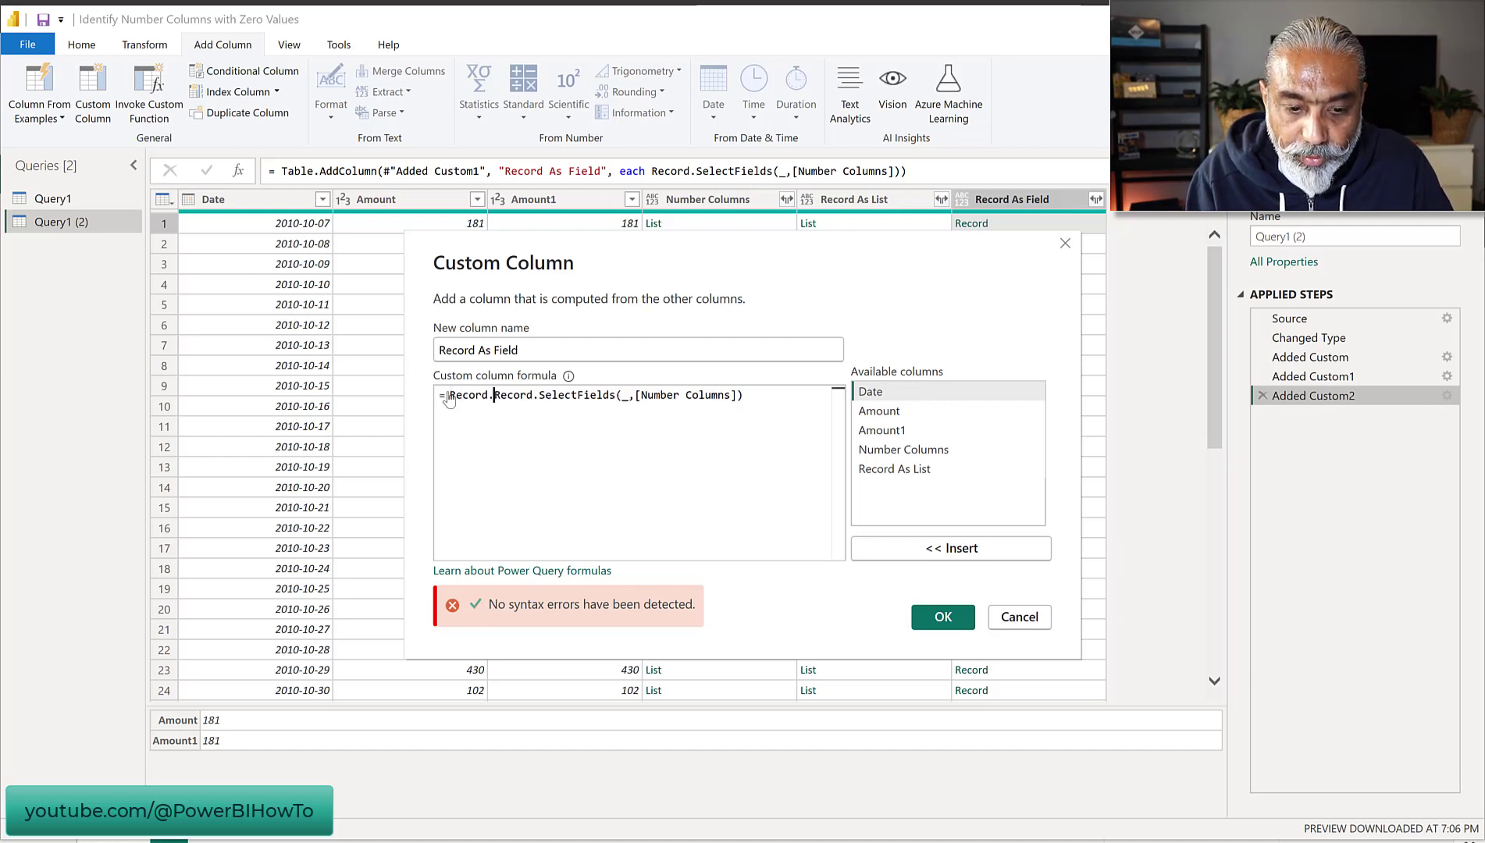
text(ToList()
key(End)
text())
click(943, 619)
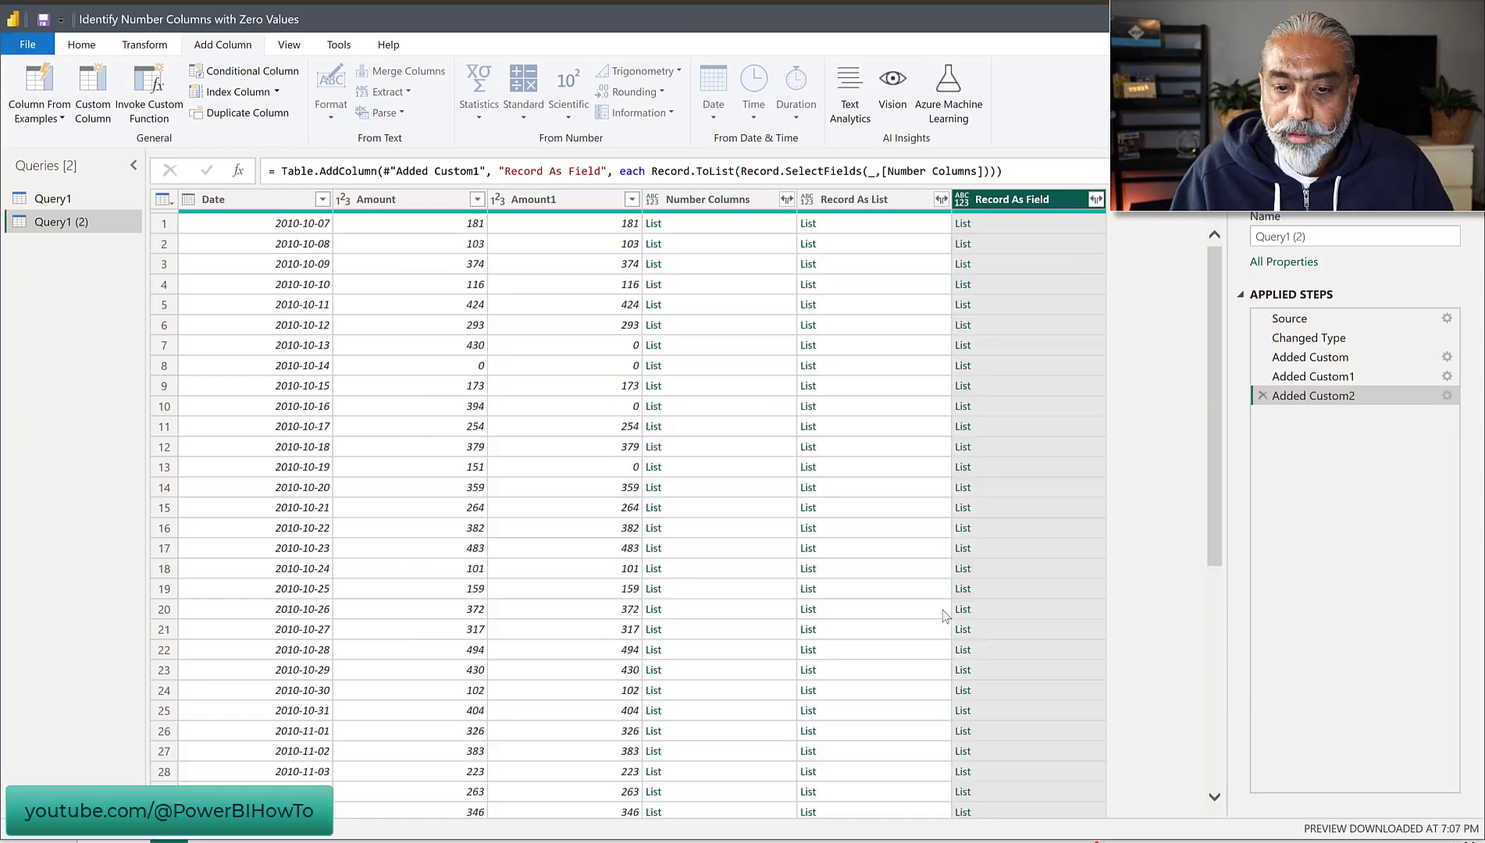
Step: Preview the lists in rows 1 and 8 of the Record As Field column
click(1017, 227)
drag(133, 699, 133, 784)
drag(233, 699, 232, 785)
drag(133, 701, 233, 700)
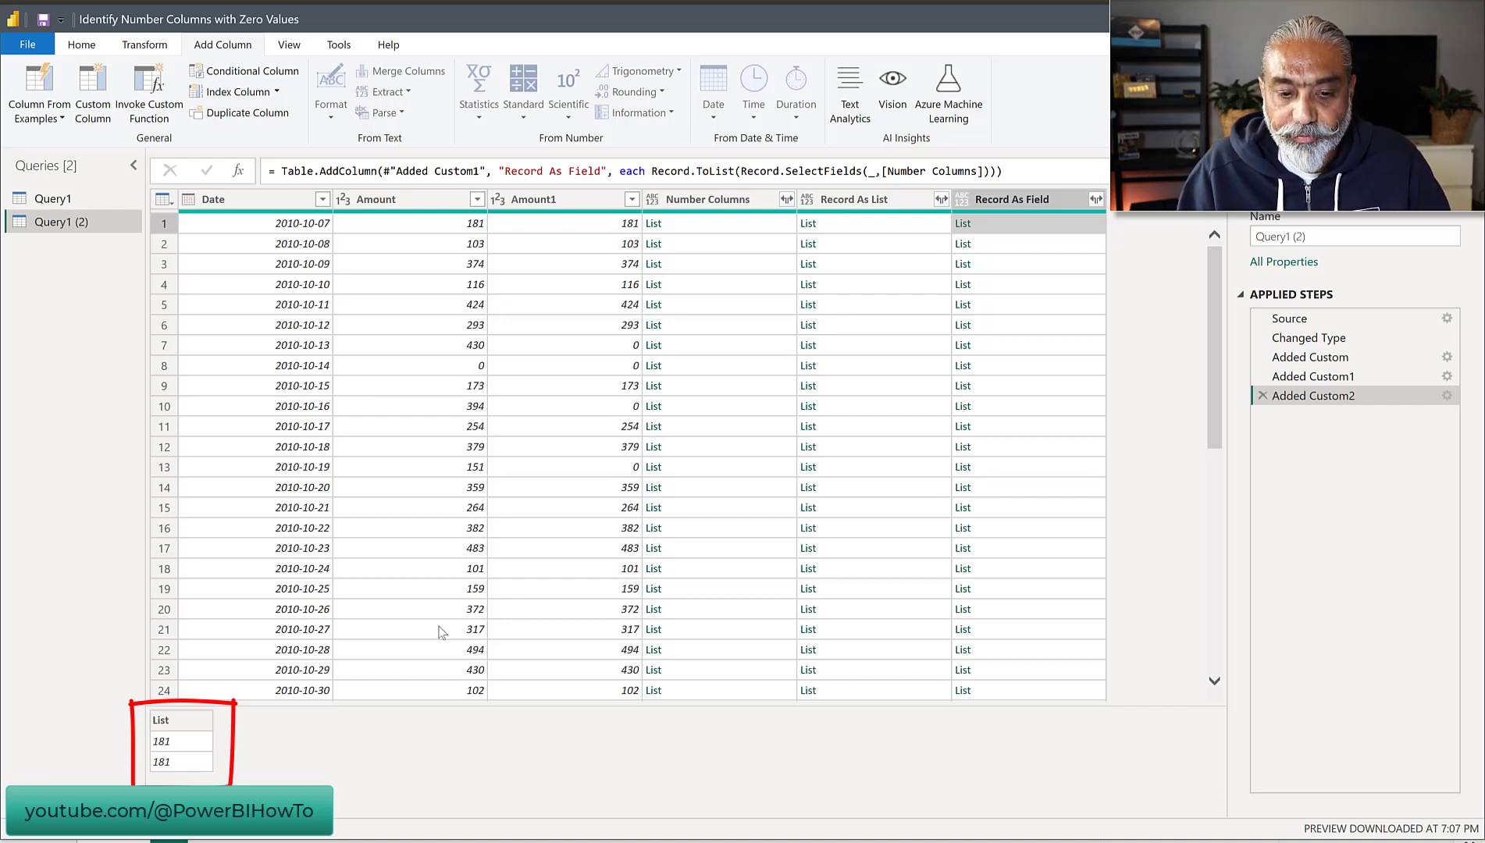
click(976, 366)
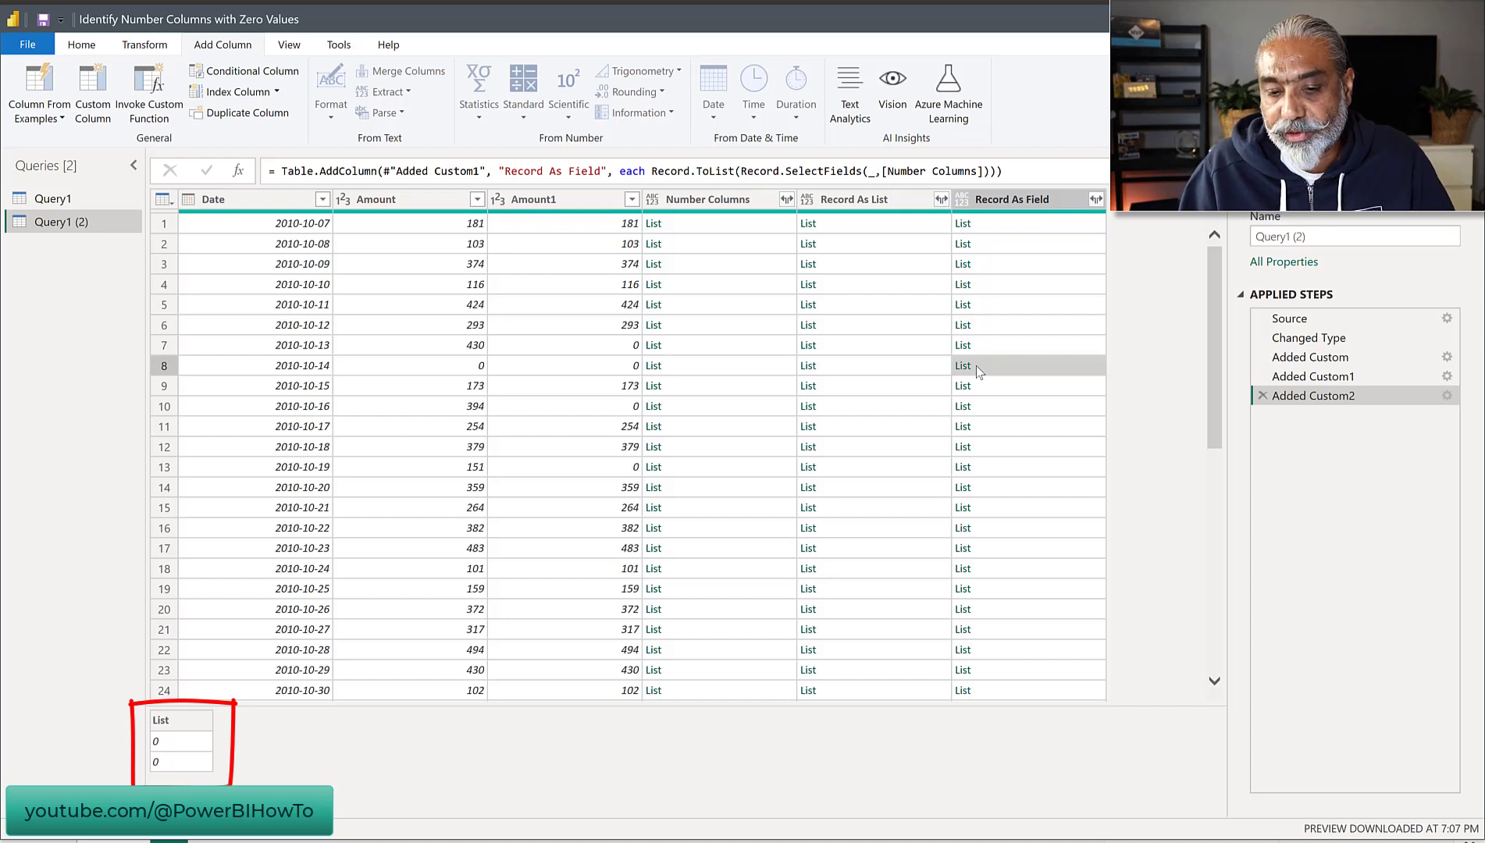
Step: Compare the lists in Record As List row 5, Record As Field rows 6 and 7, and Number Columns row 7
click(884, 309)
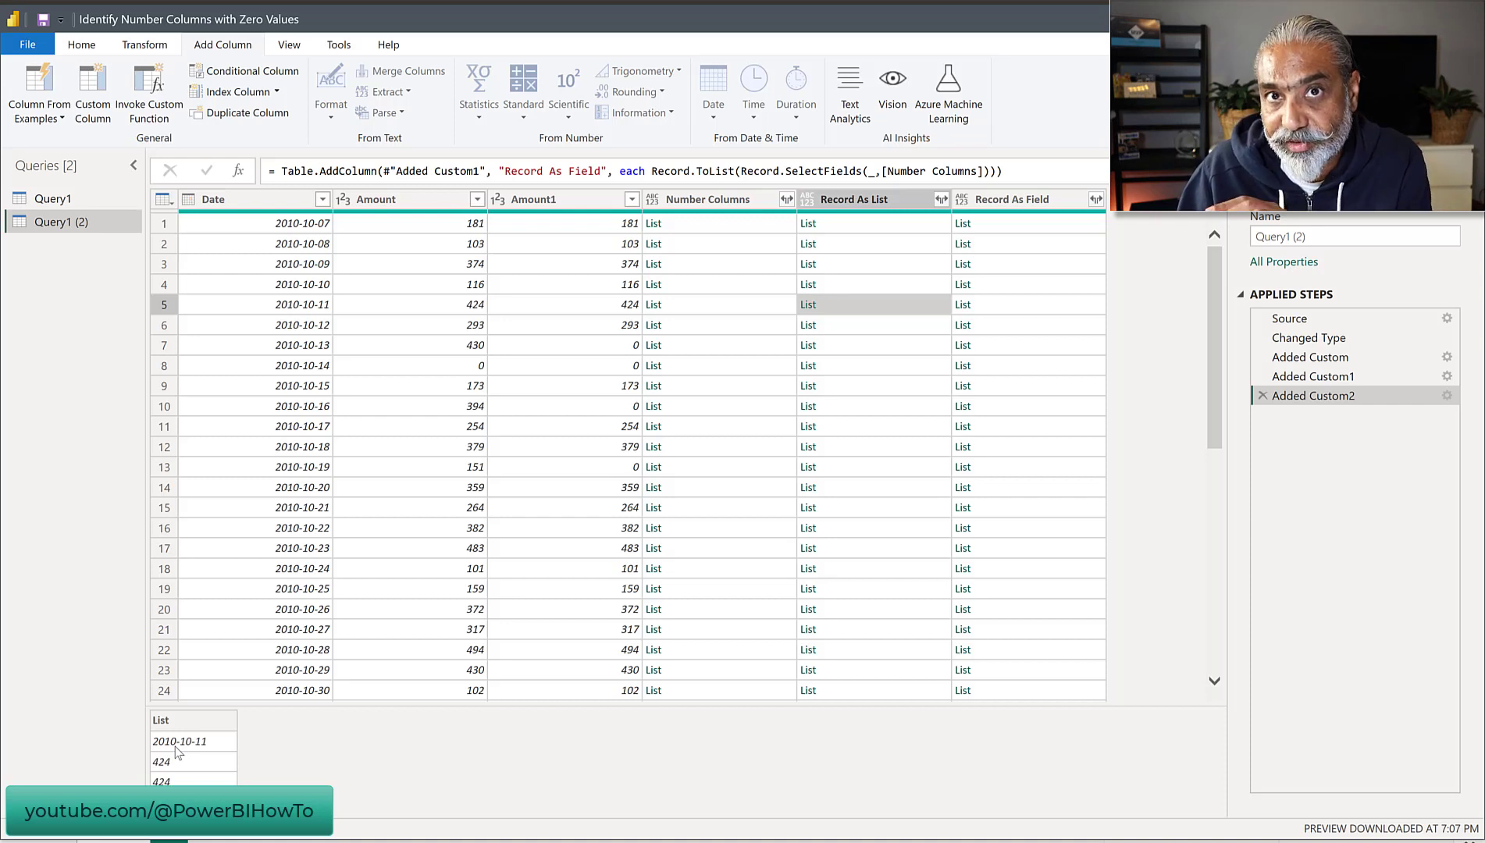
click(1010, 331)
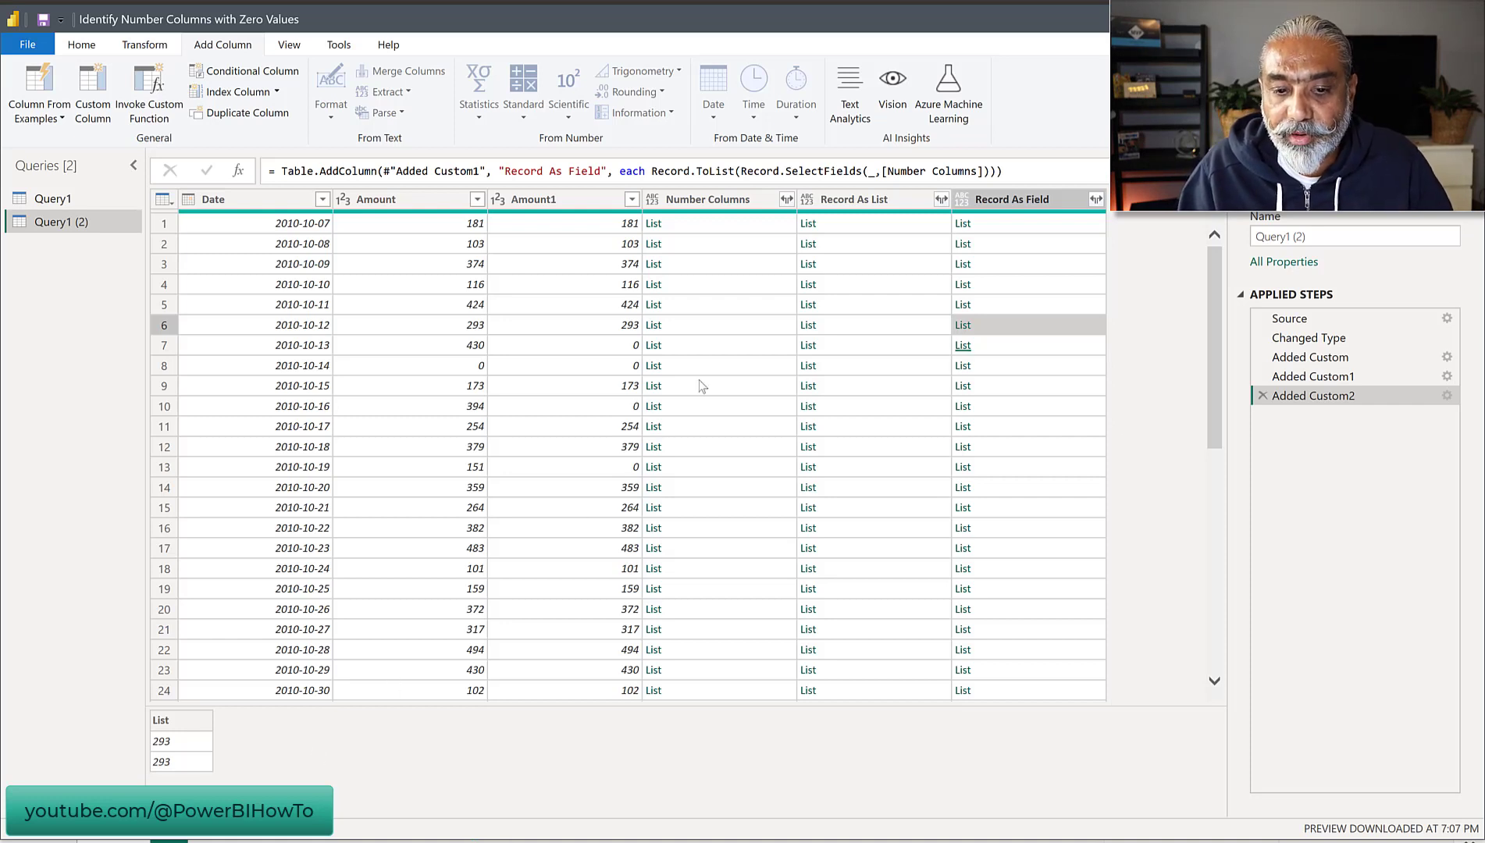
click(734, 353)
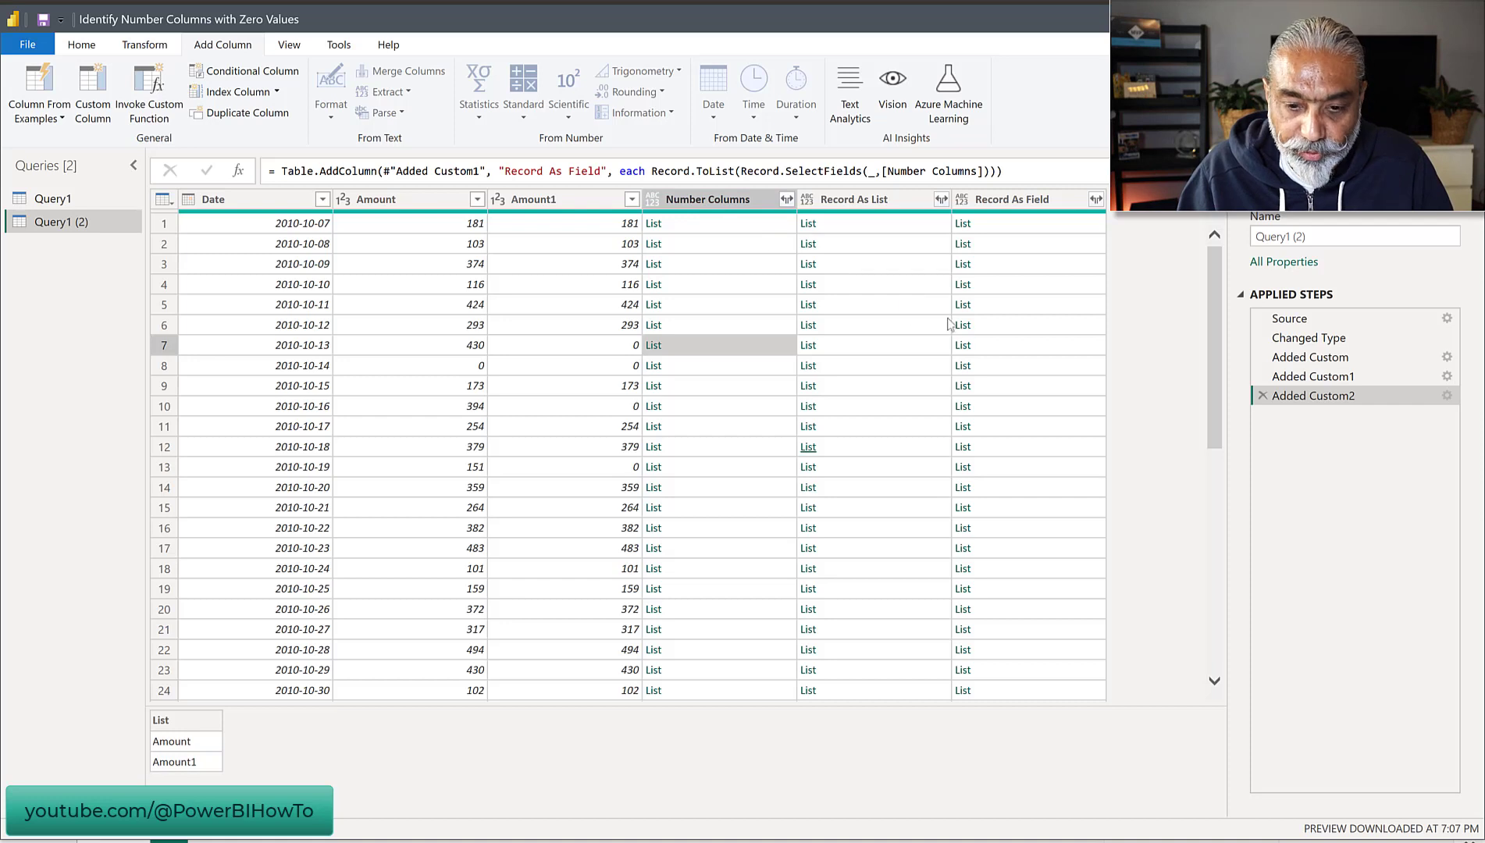
click(1003, 348)
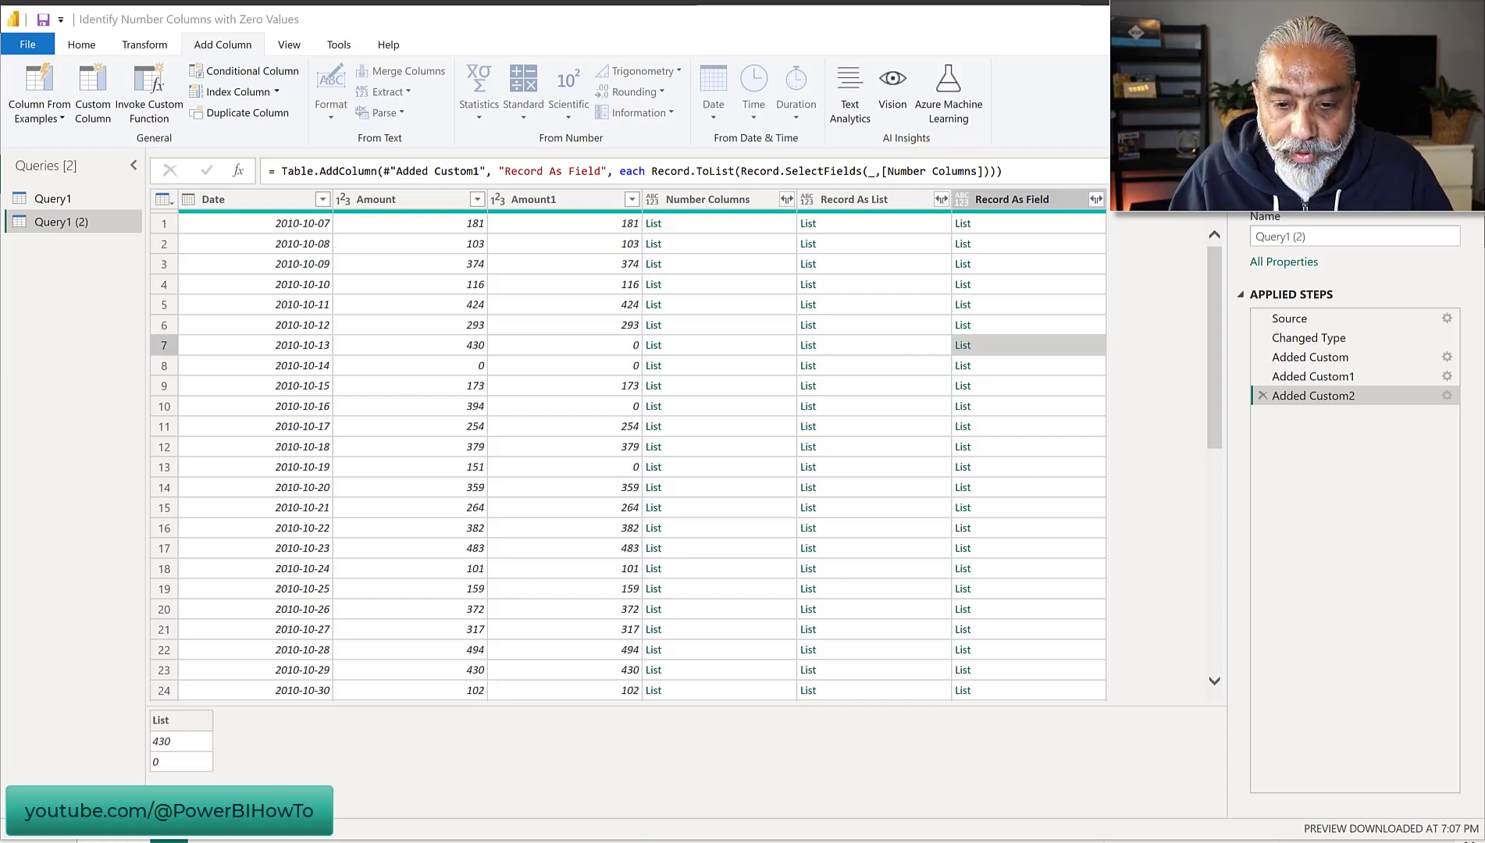
Step: Add a custom column named Is Zero with the formula List.MatchesAll([Record As Field], each _=0)
click(89, 115)
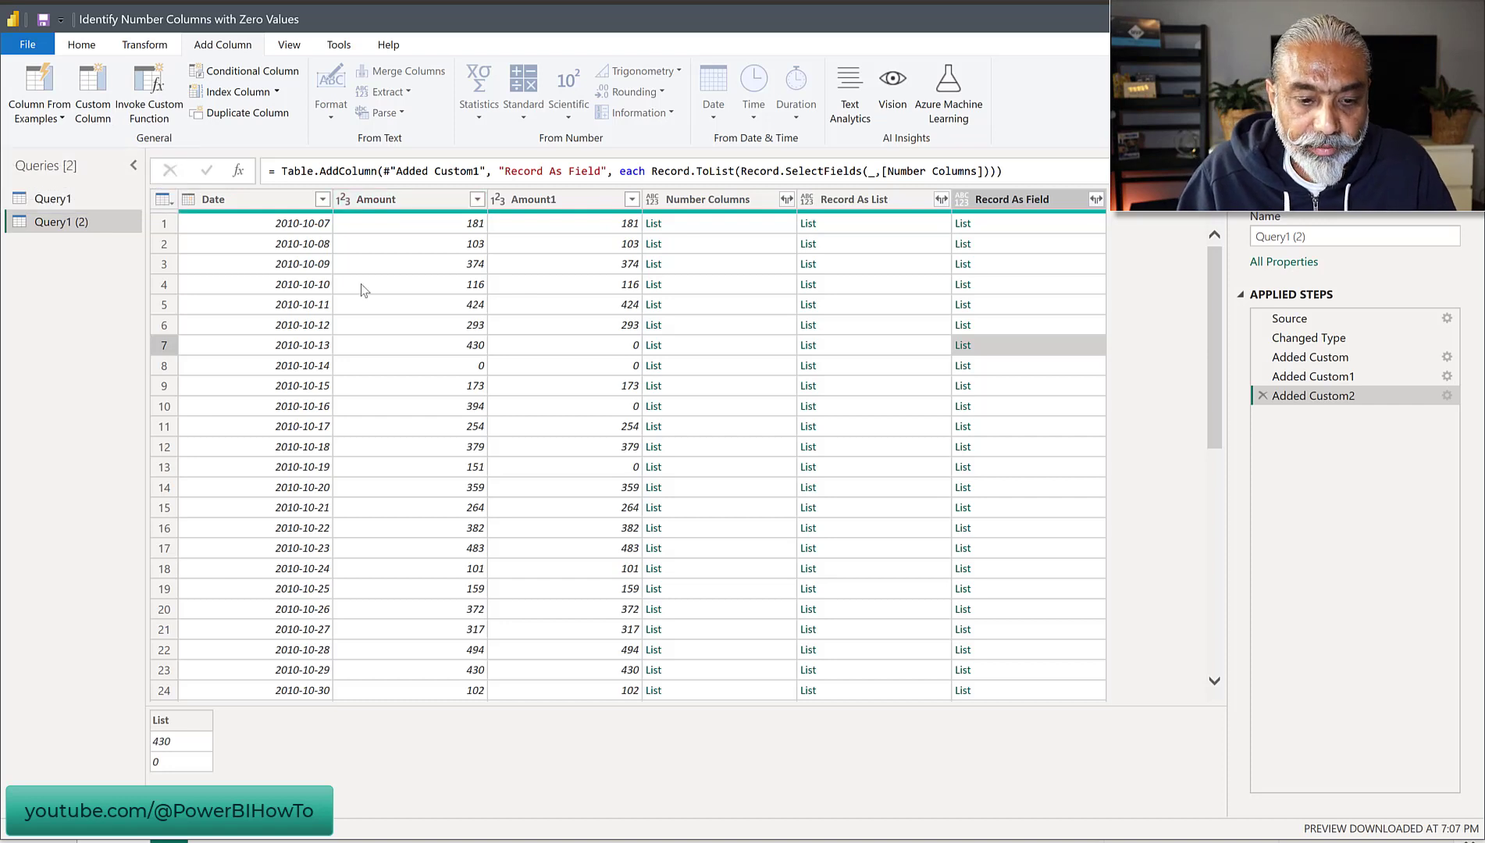
text(Is Zero)
click(501, 422)
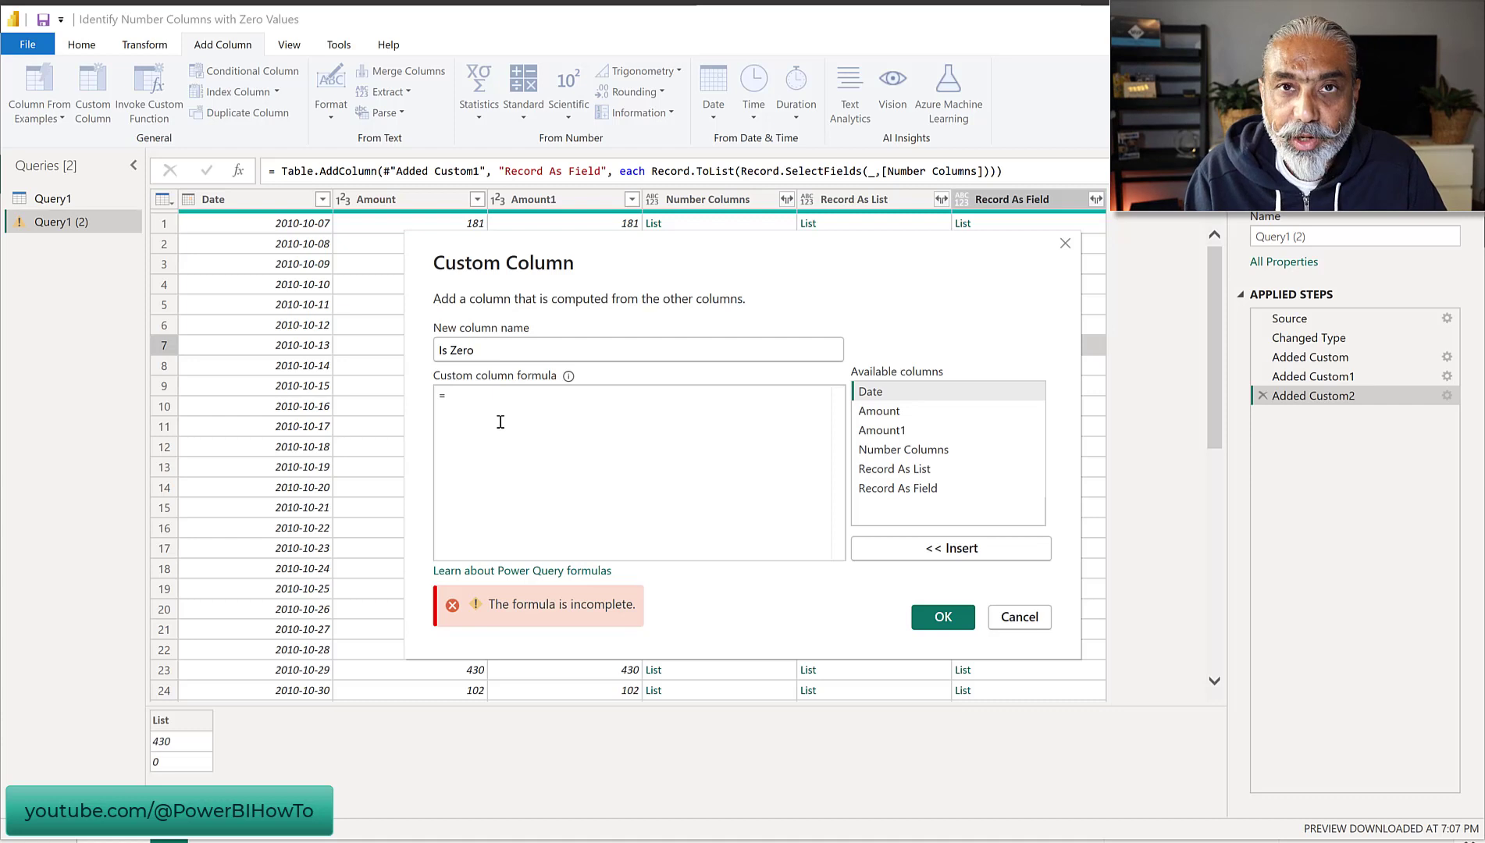
text(List.)
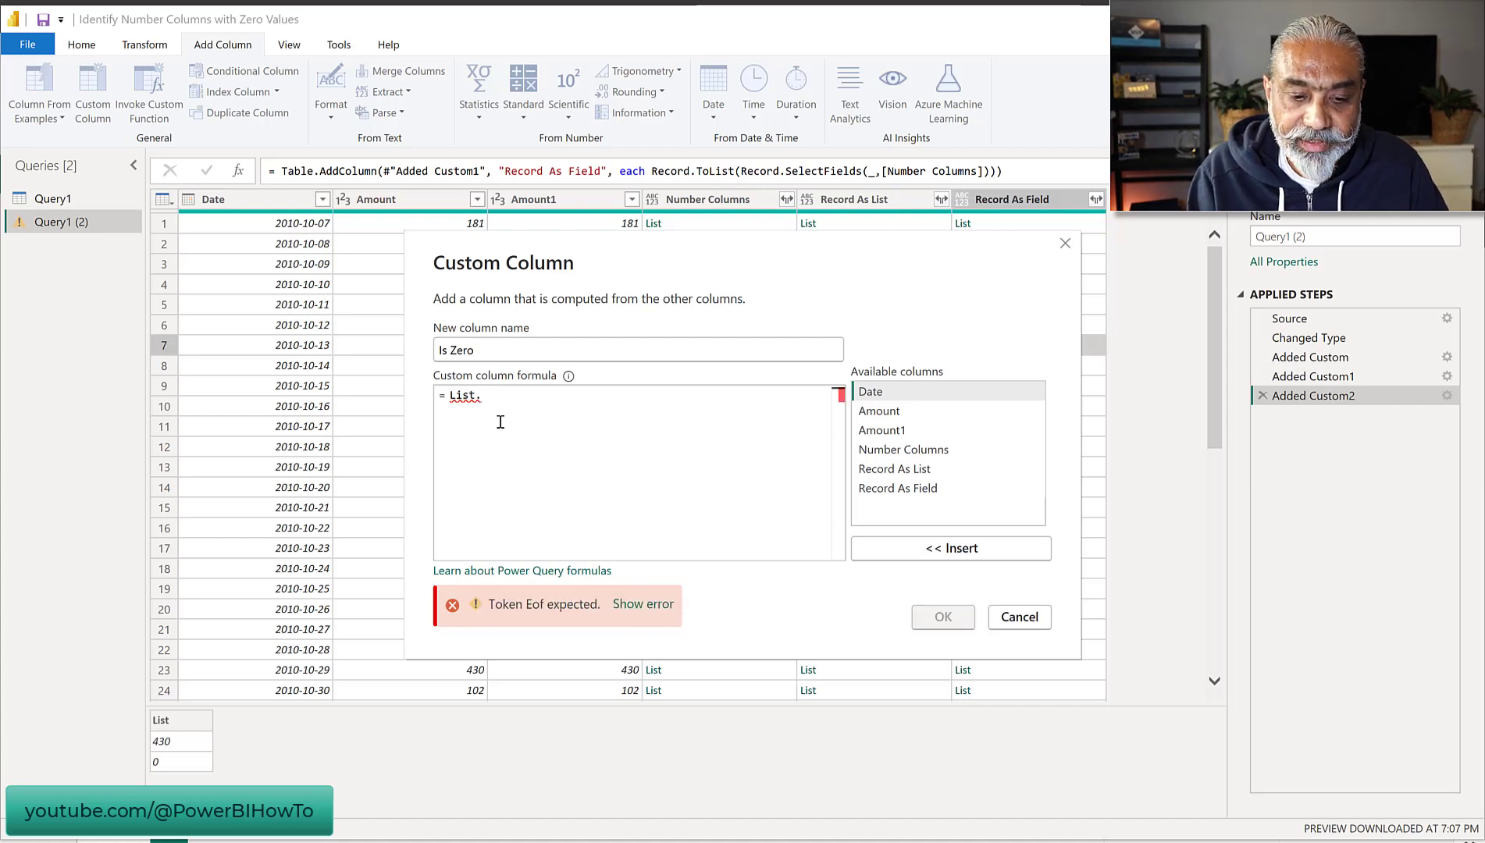
text(Matches)
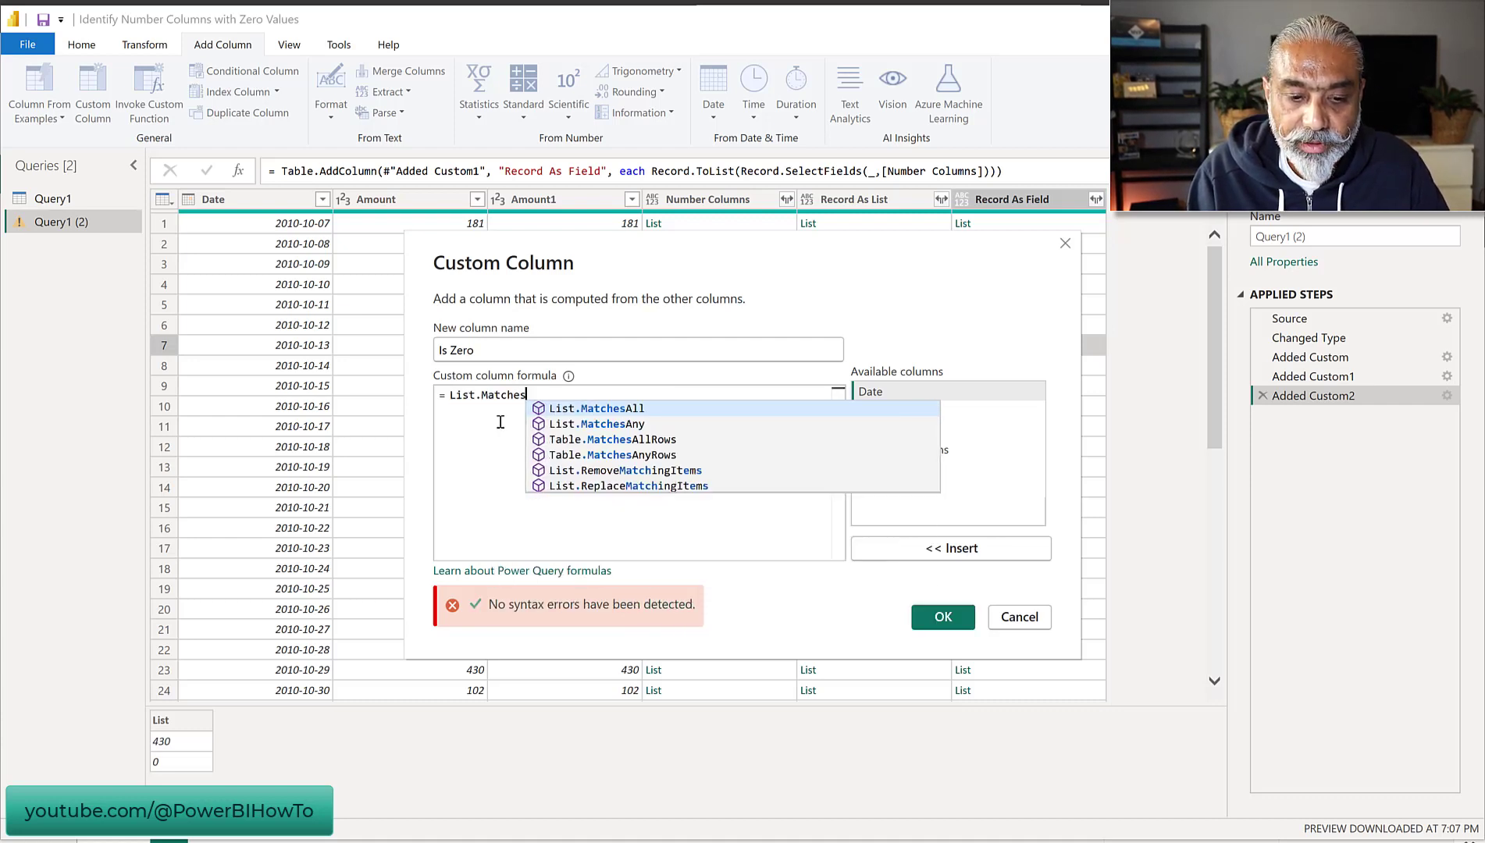
text(All()
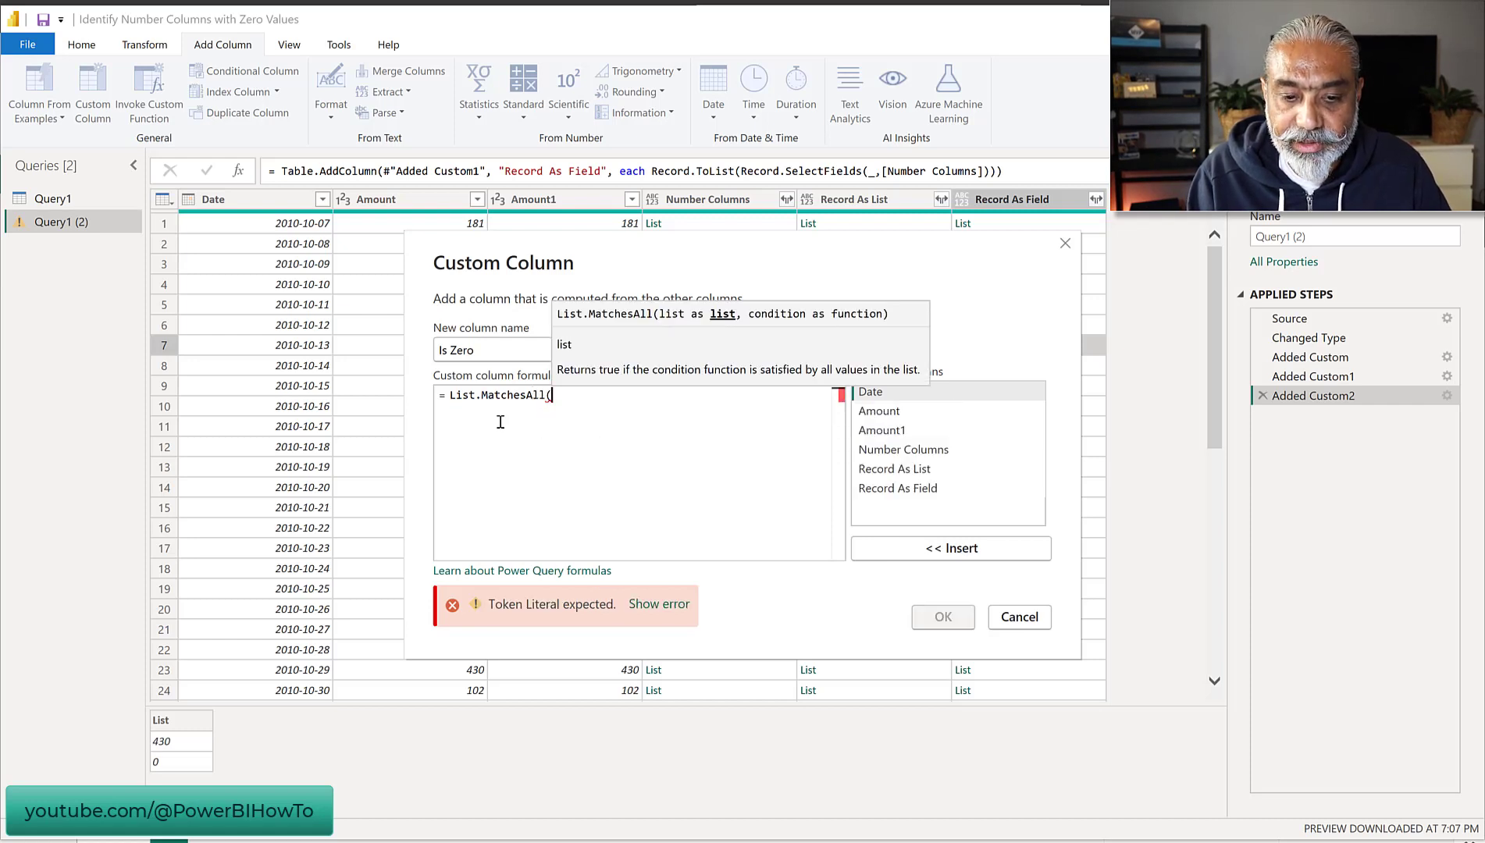
text([Record As Field])
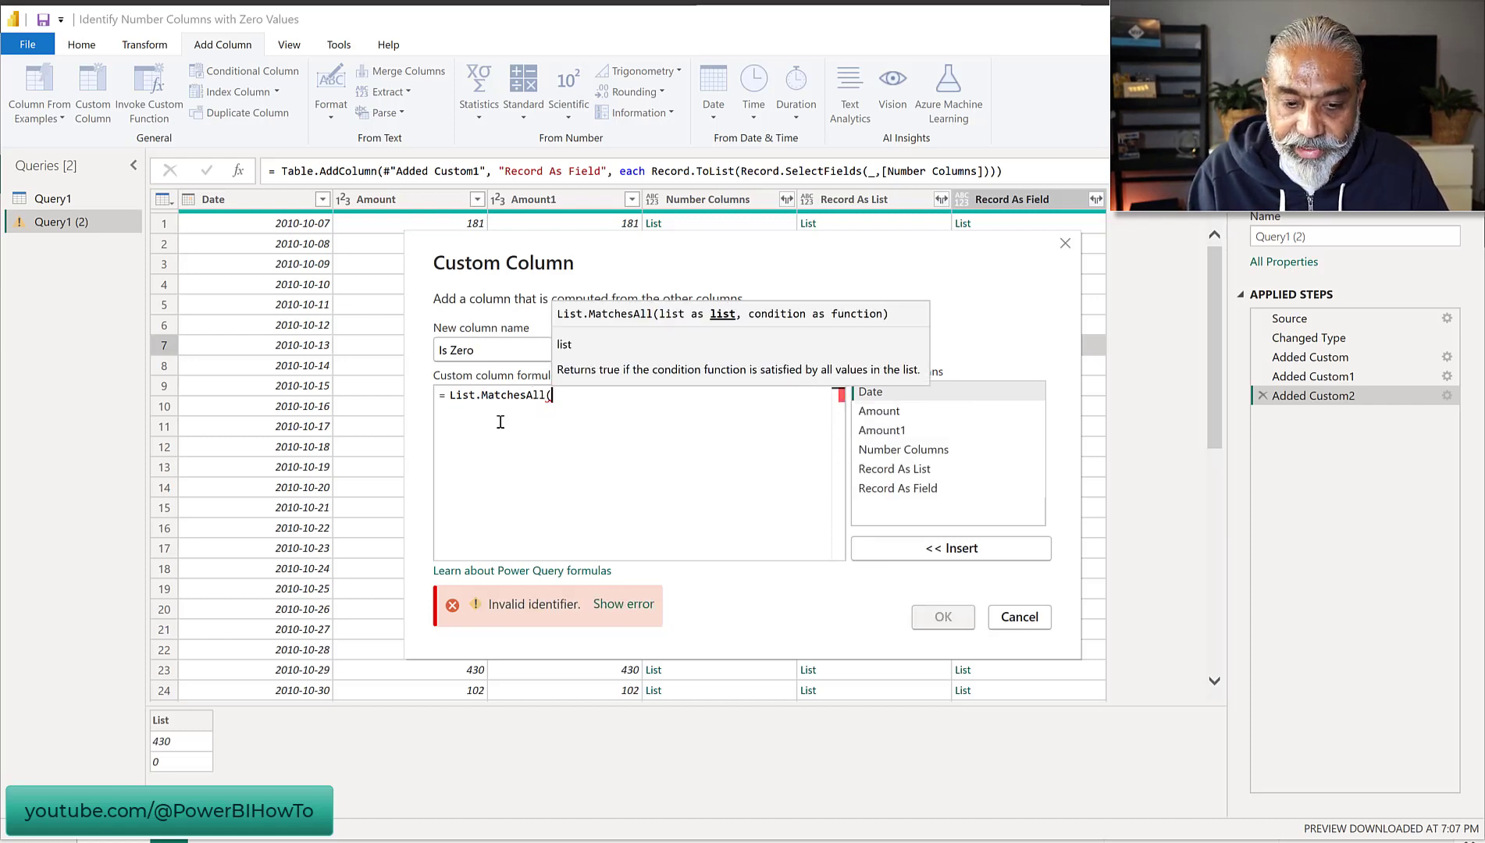
text(, )
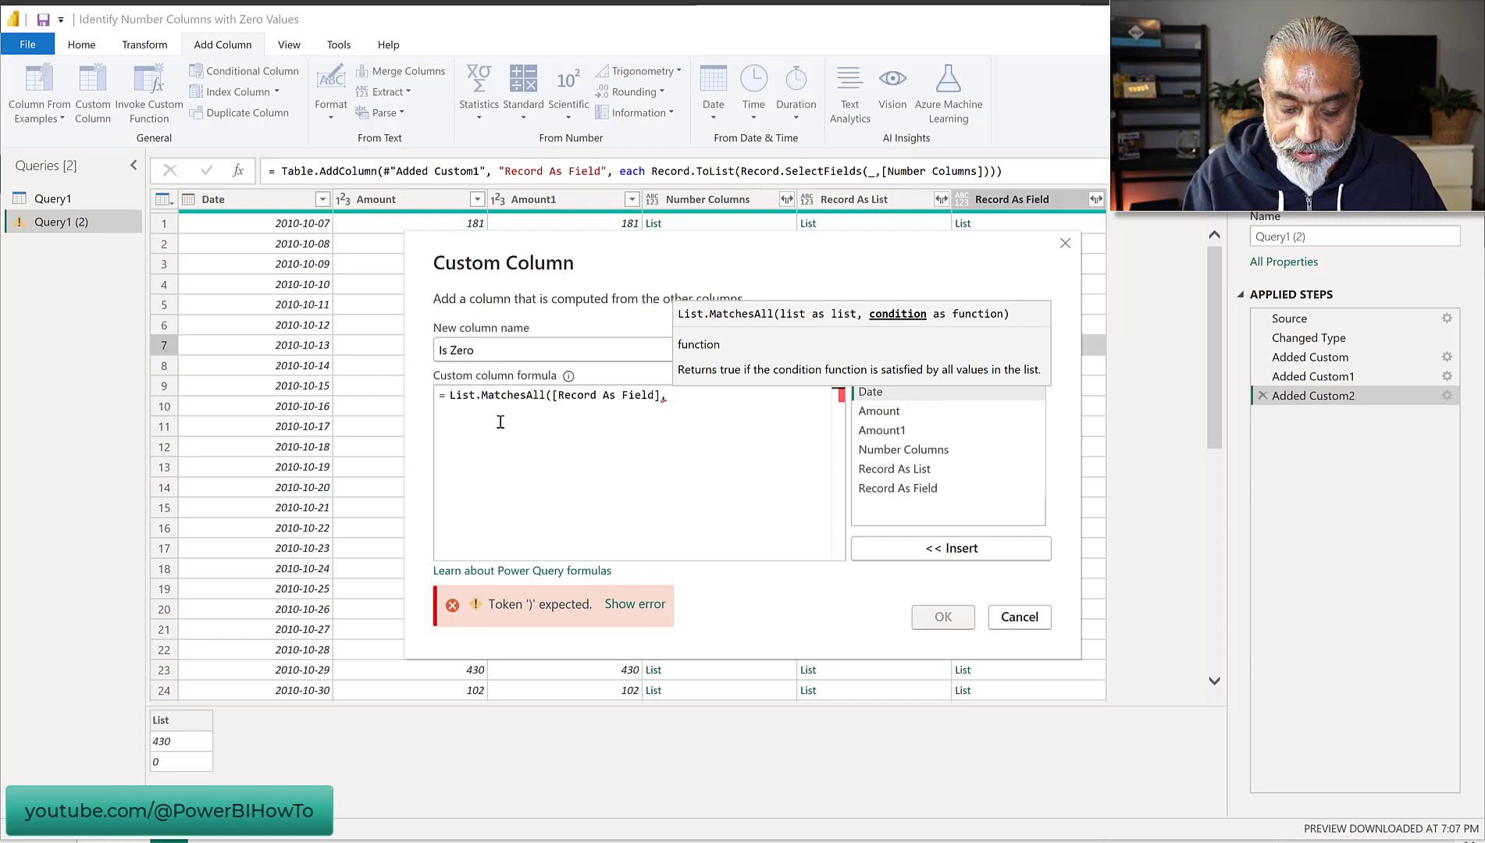
text(each)
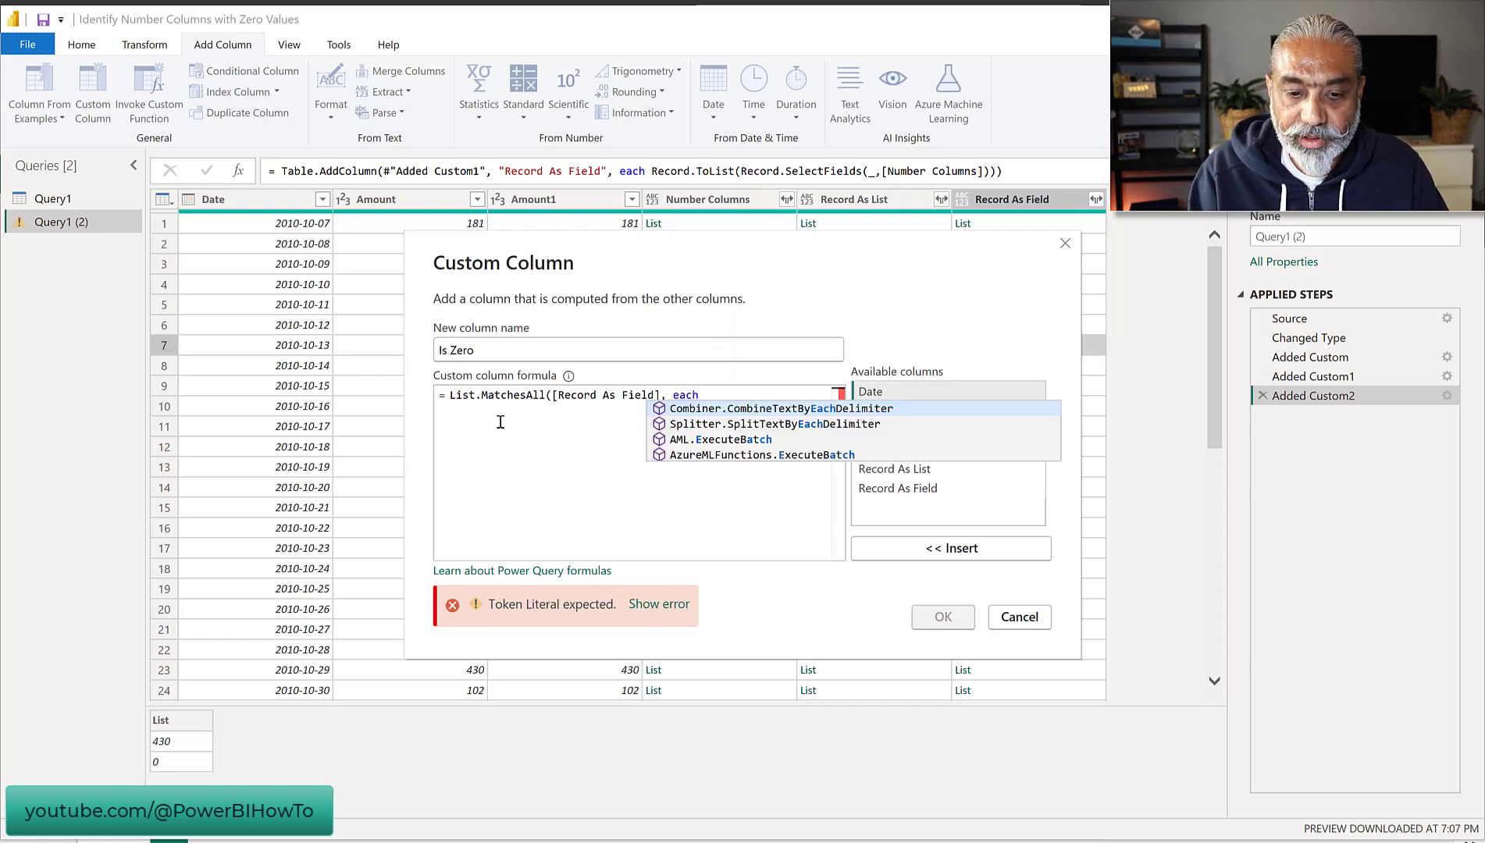
text( _)
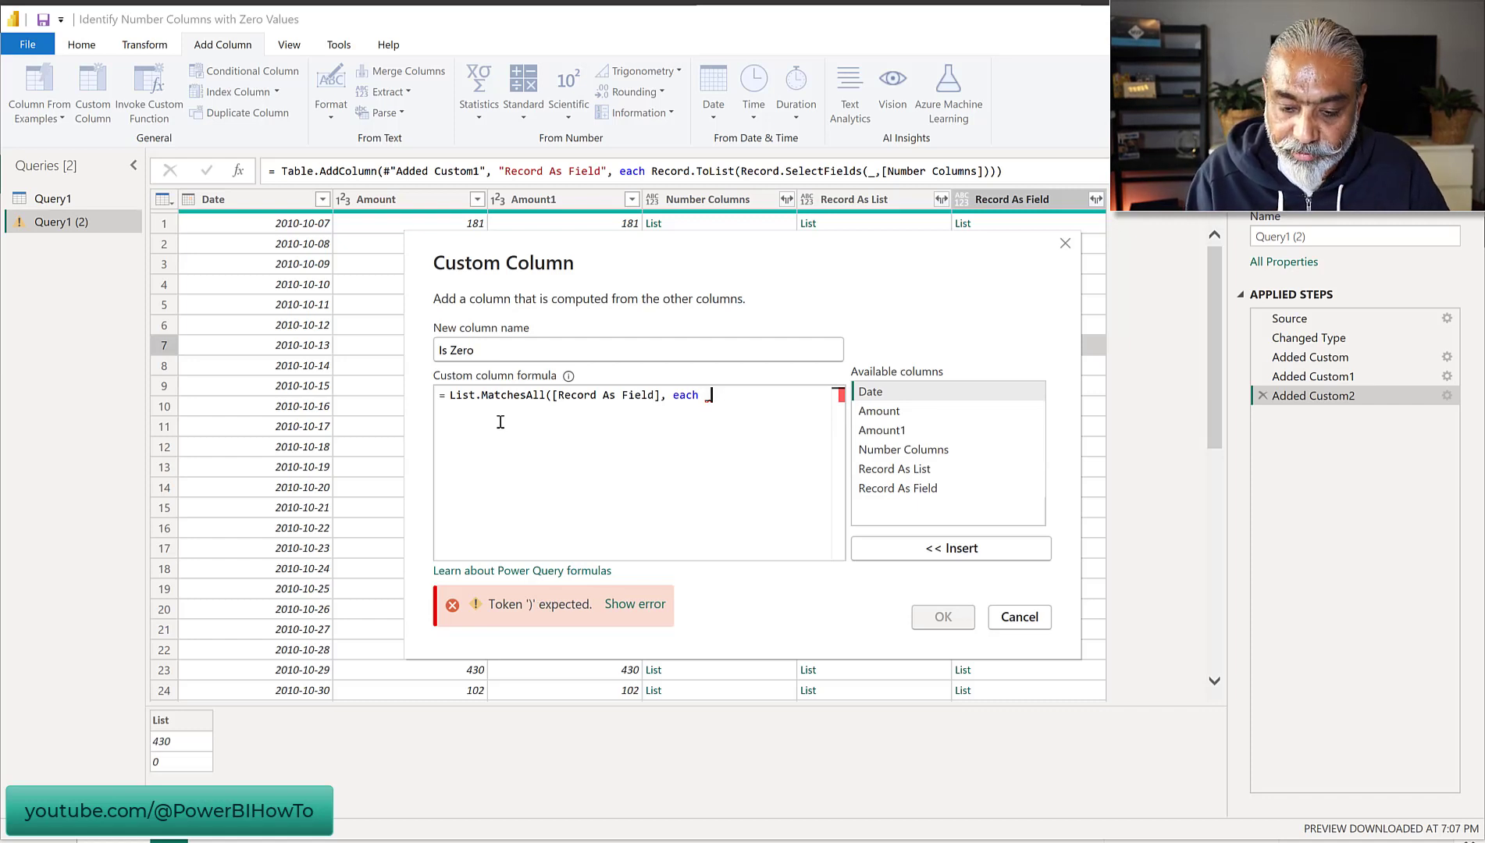
text(=0))
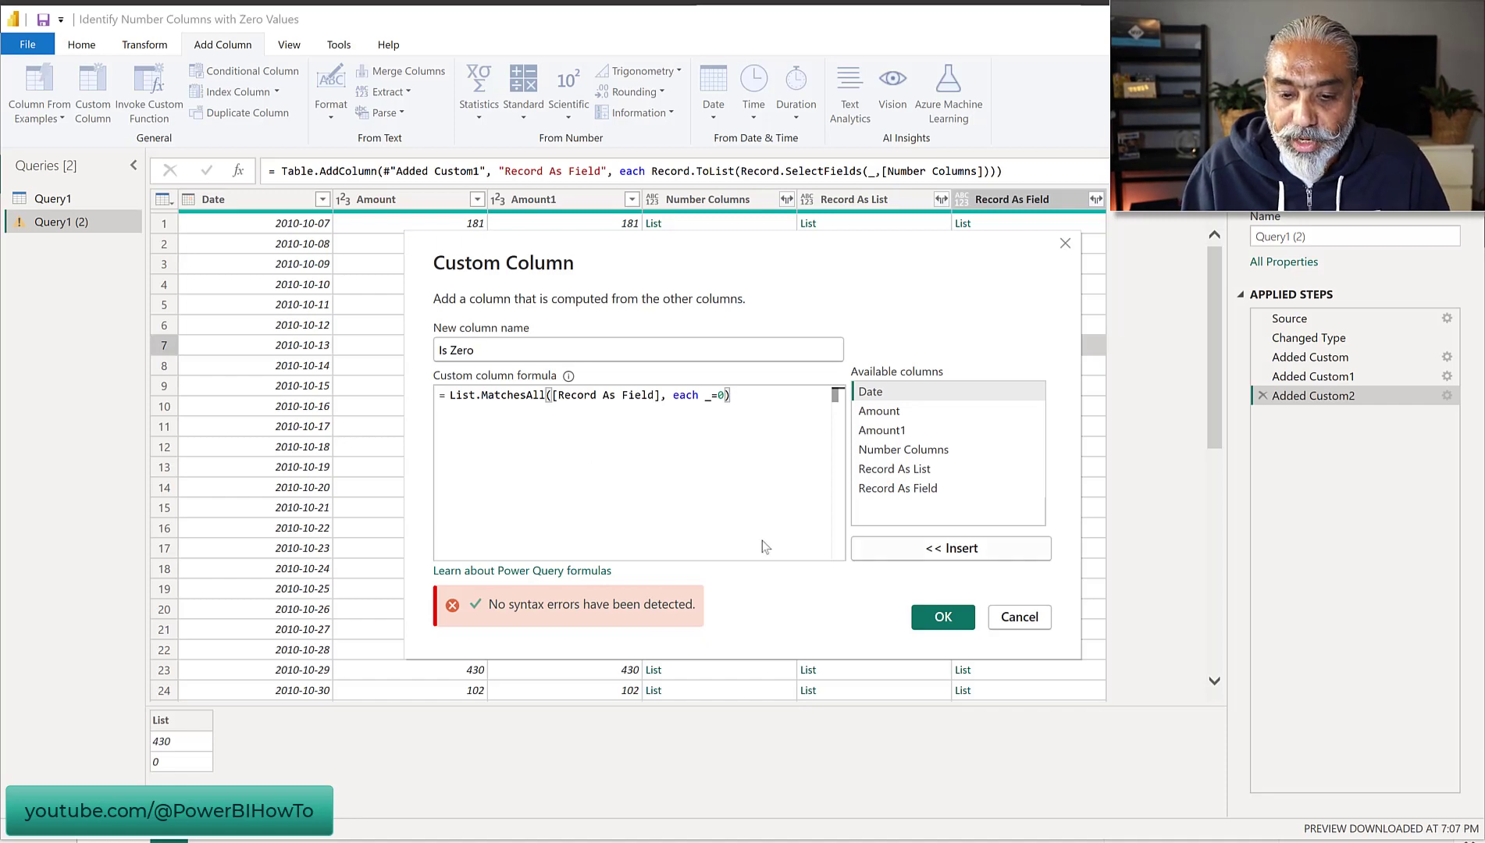
click(923, 618)
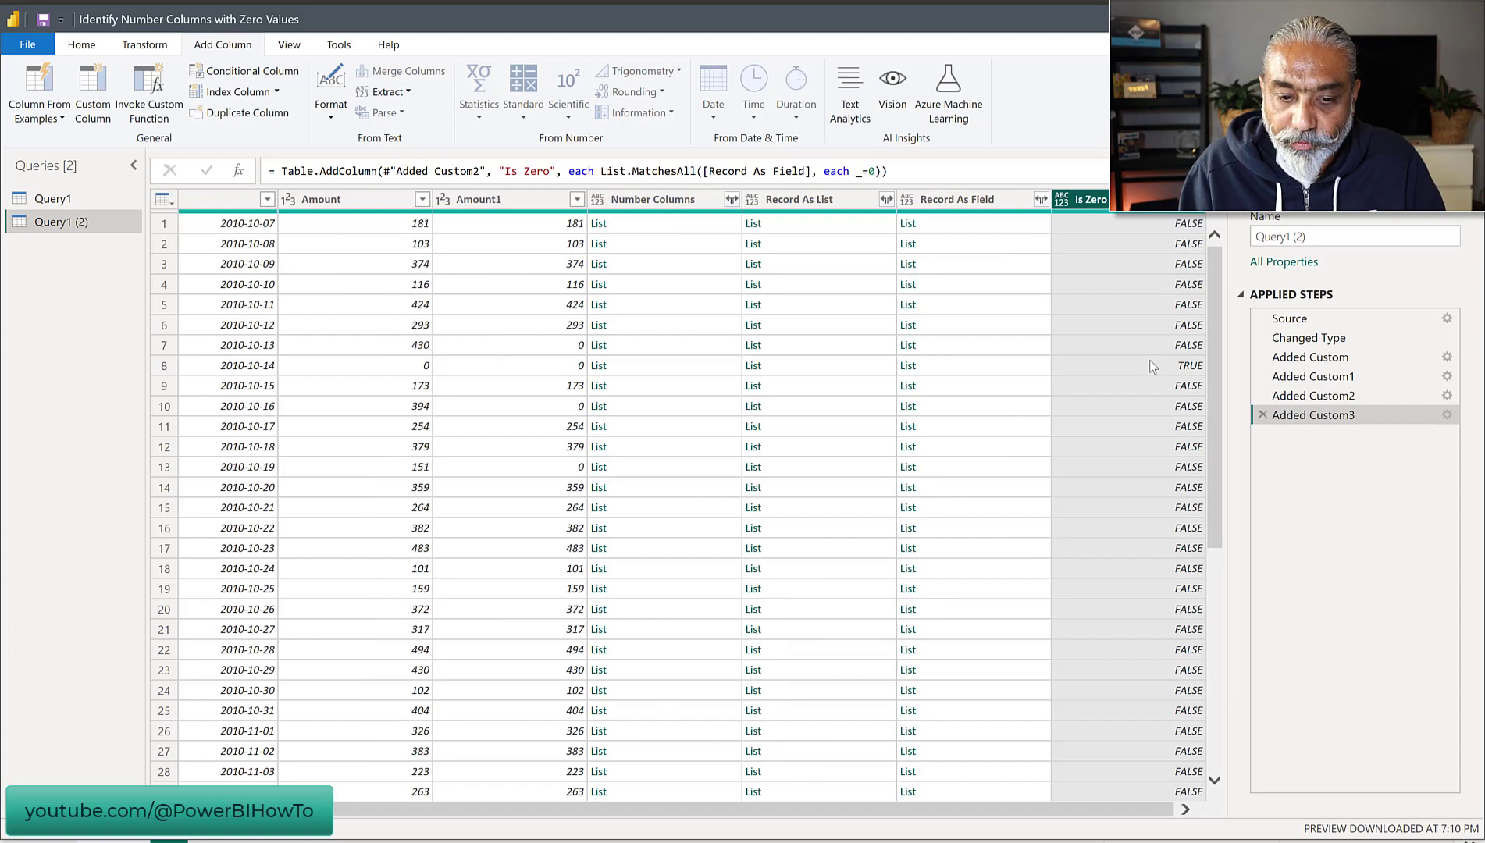
Step: Check the Is Zero result in row 8 against that row's Amount and Amount1 values
click(1150, 365)
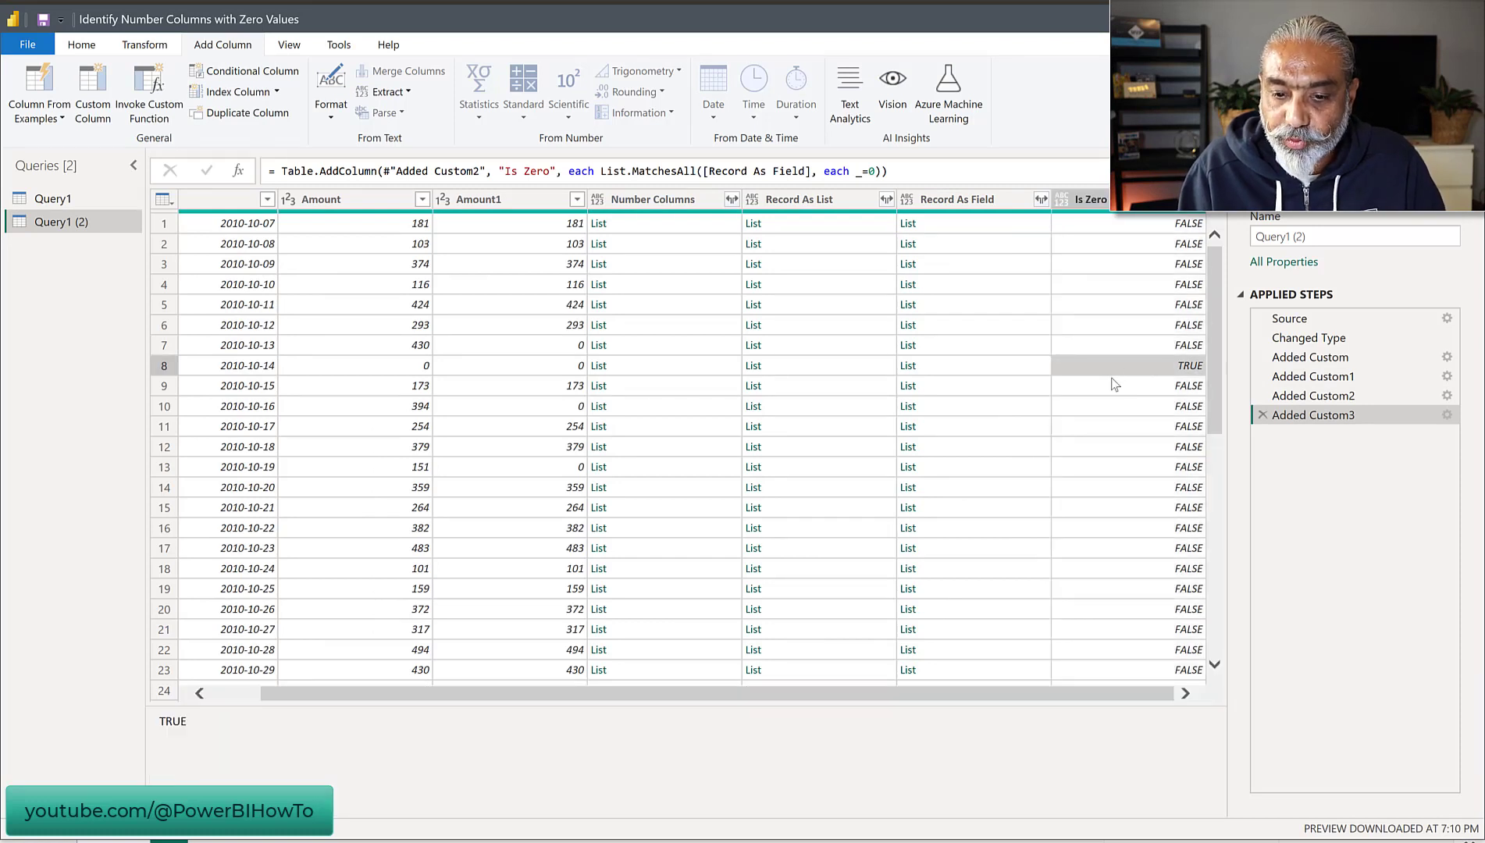
click(400, 367)
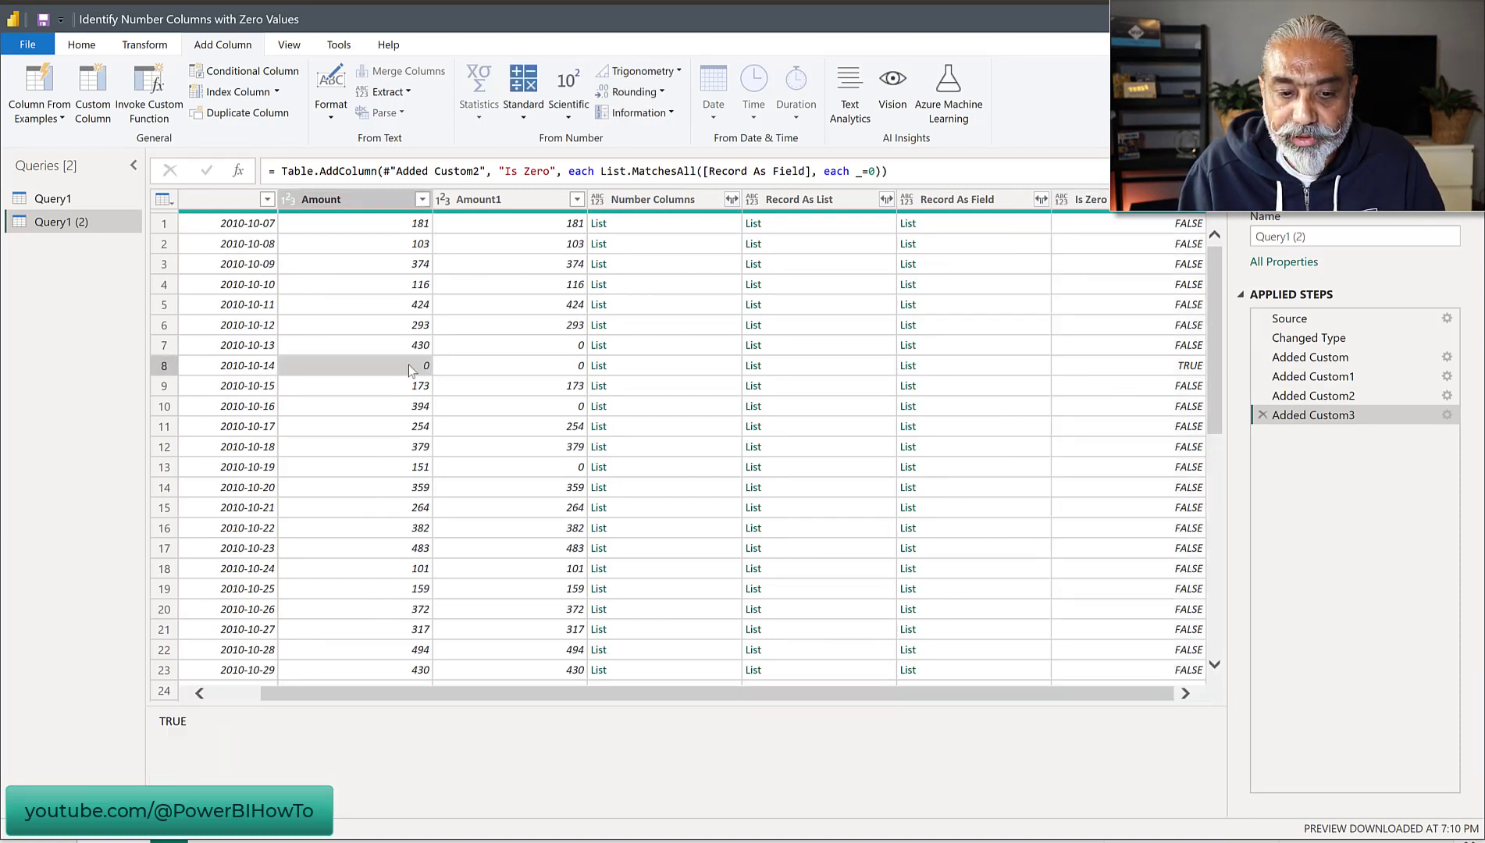
click(516, 372)
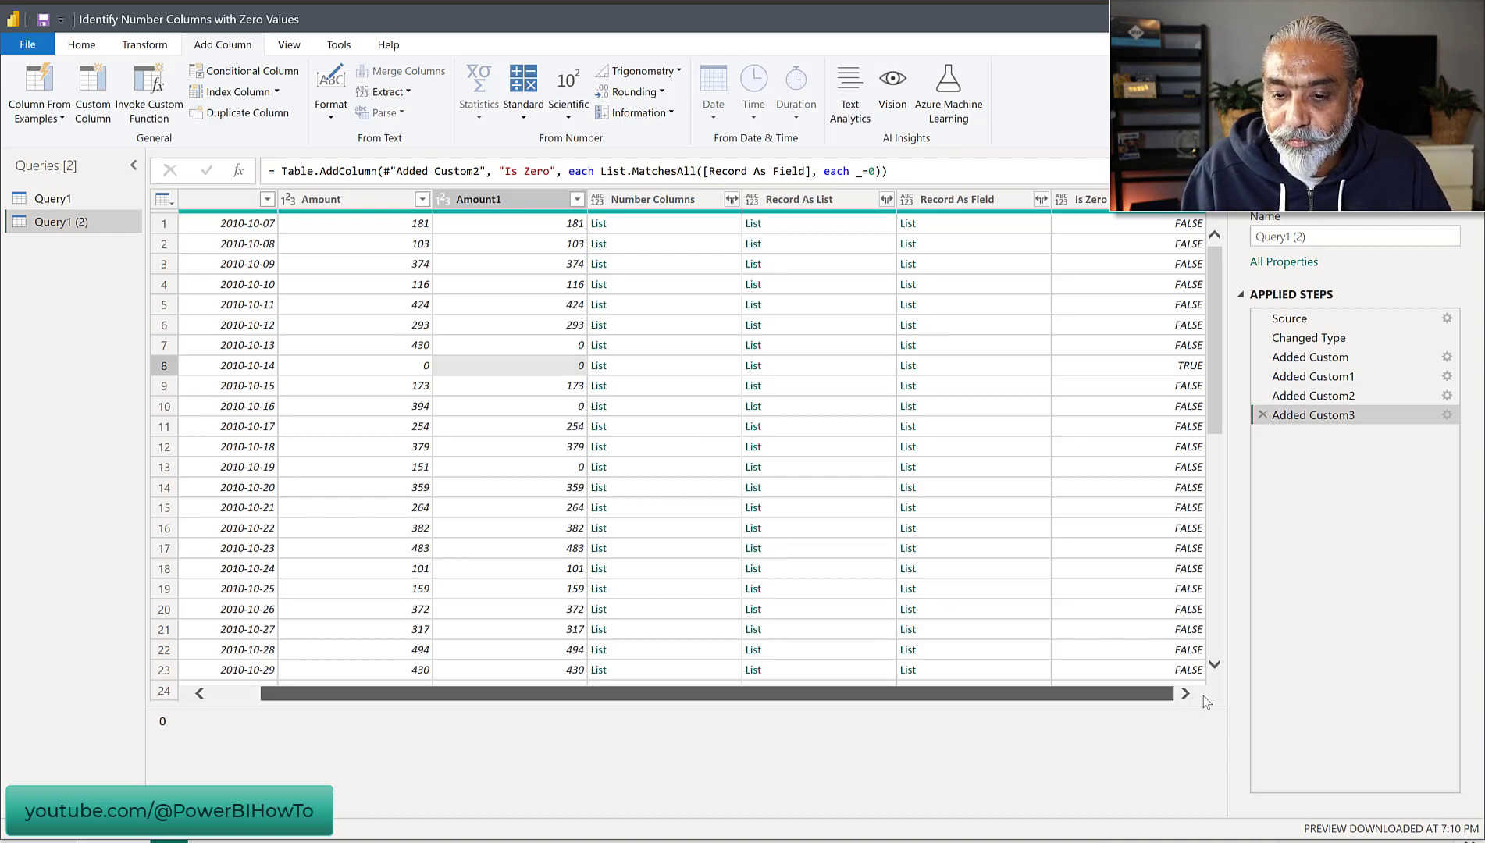
Step: Edit the Source table to add a column named Amount2 containing the same values as Amount1
click(1306, 322)
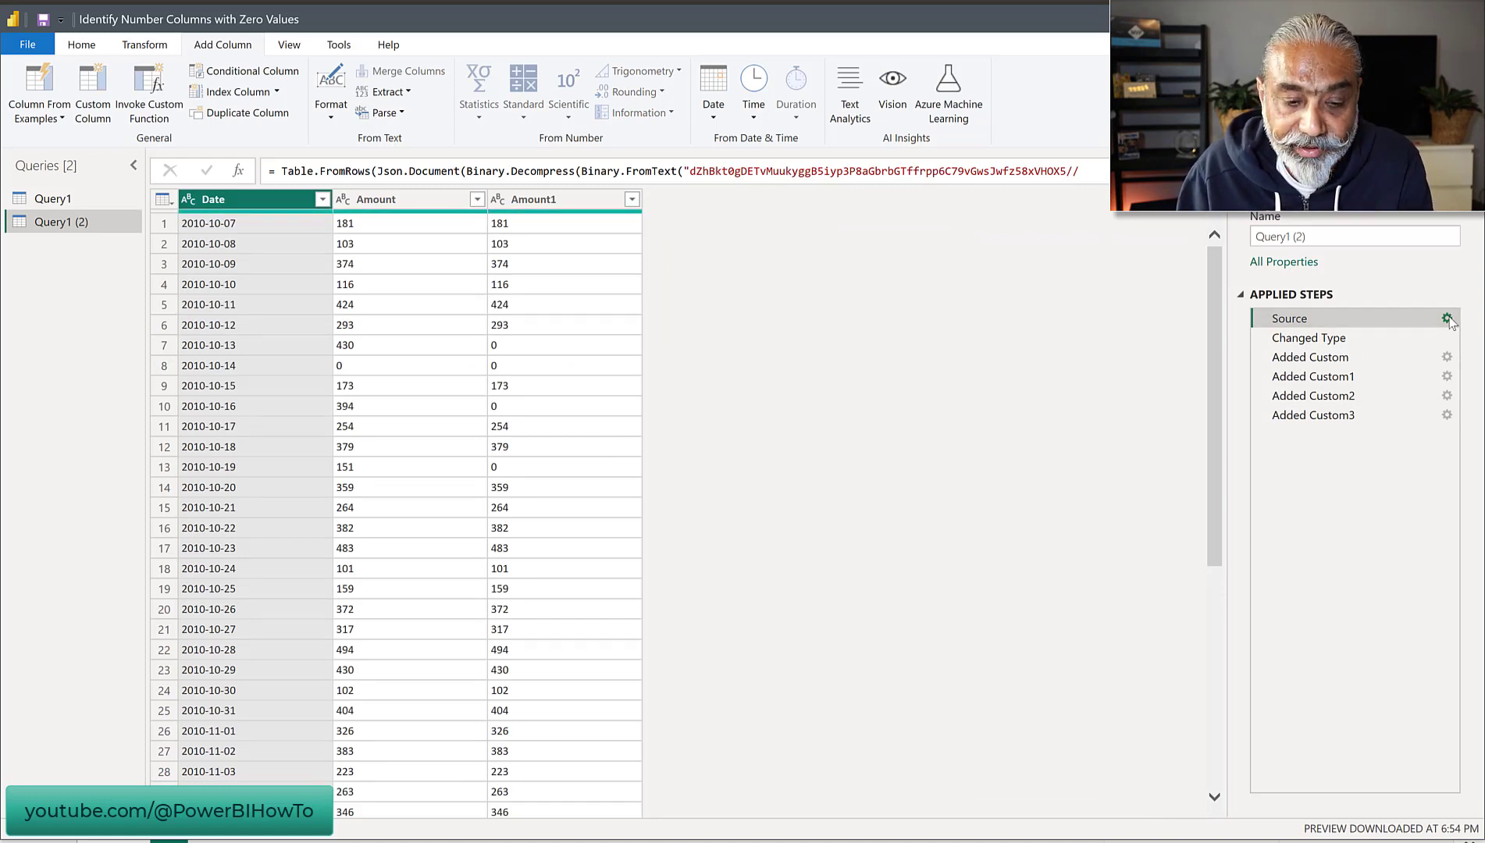
click(1448, 320)
text(Amount2)
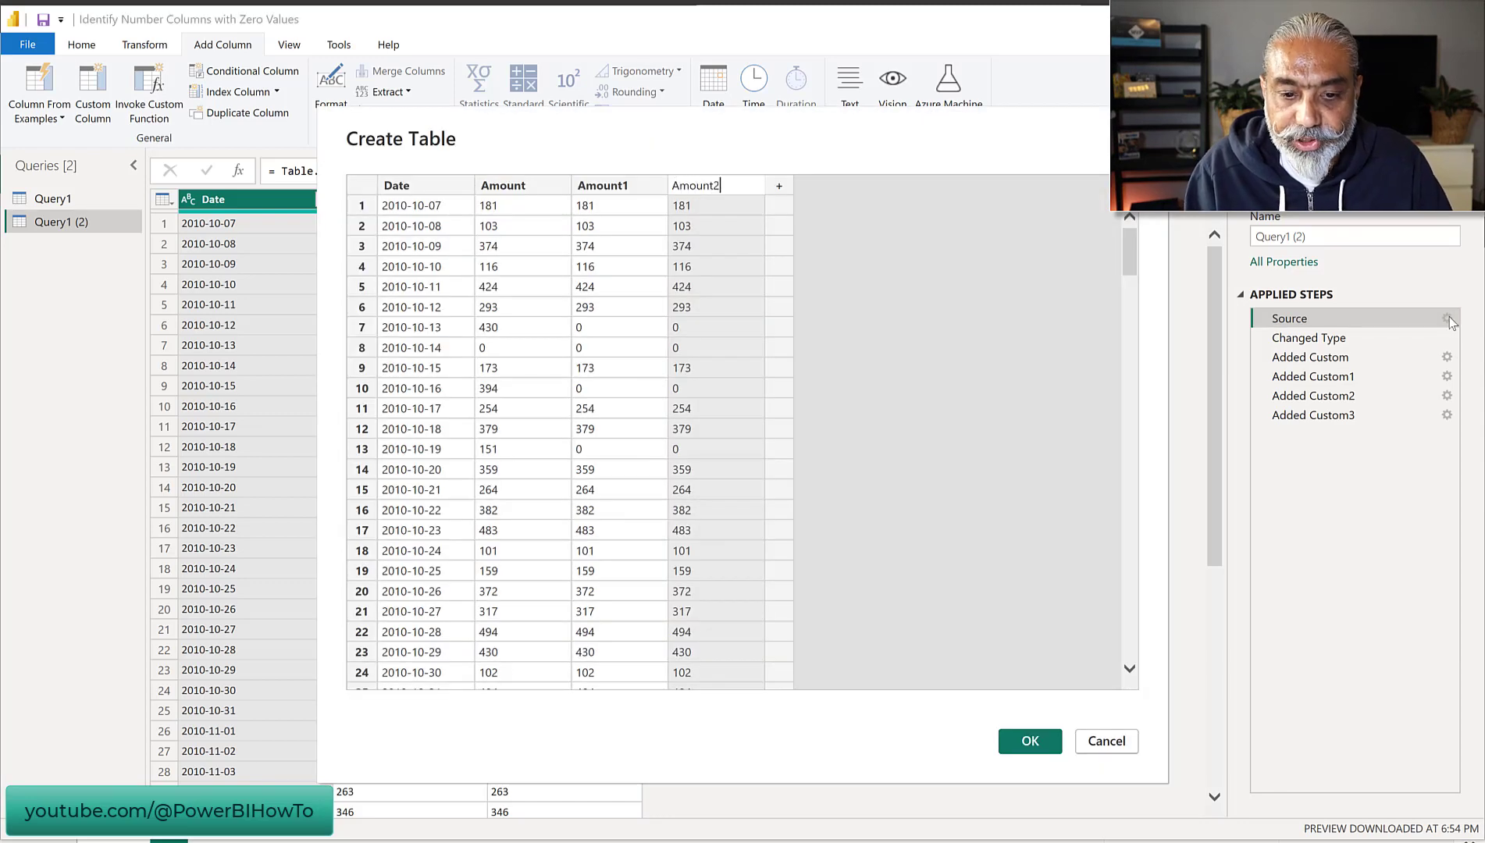
key(Return)
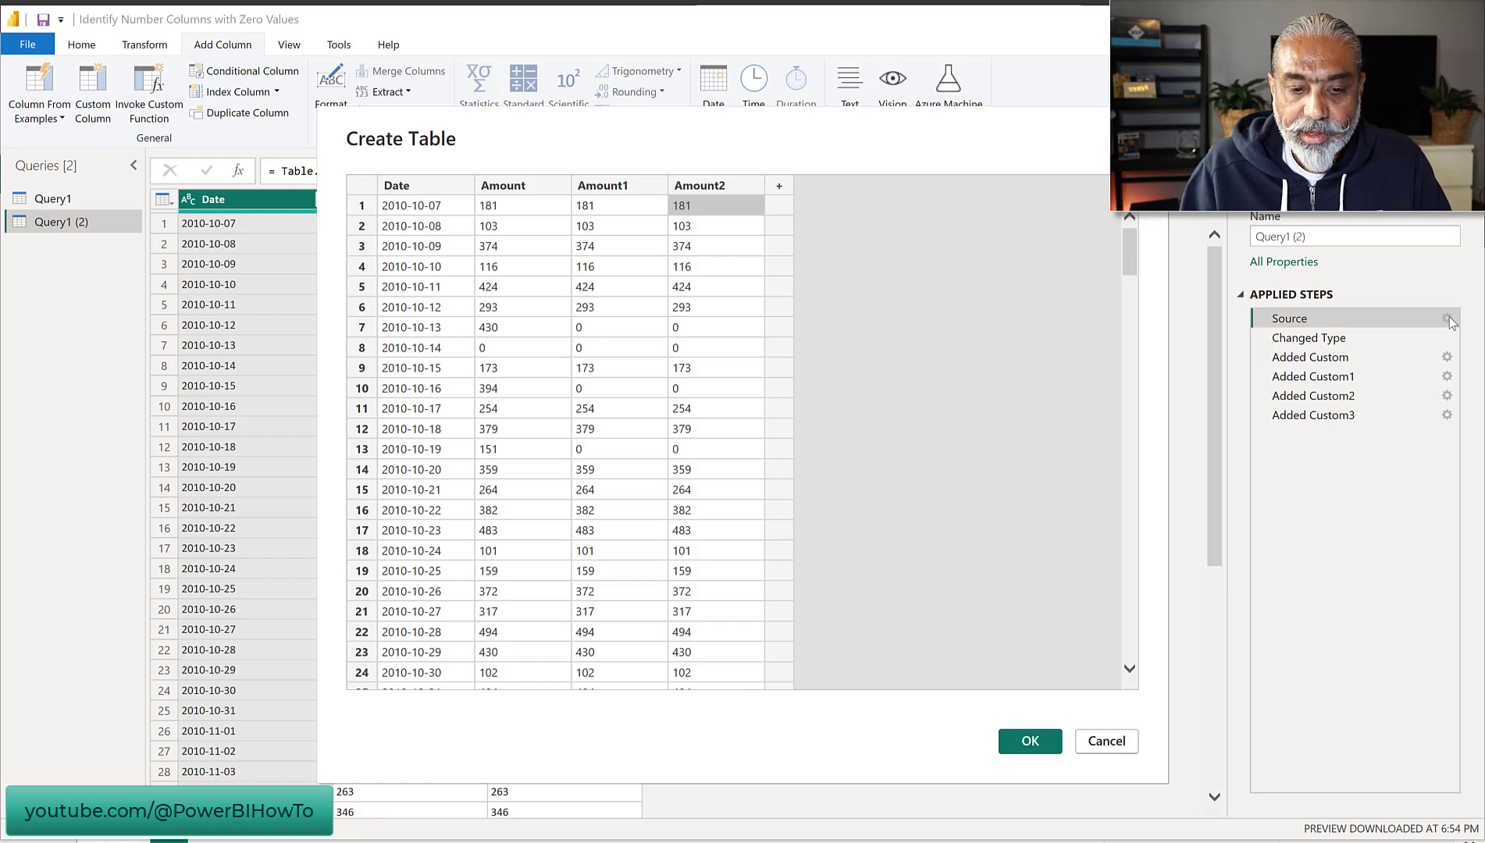
click(1029, 746)
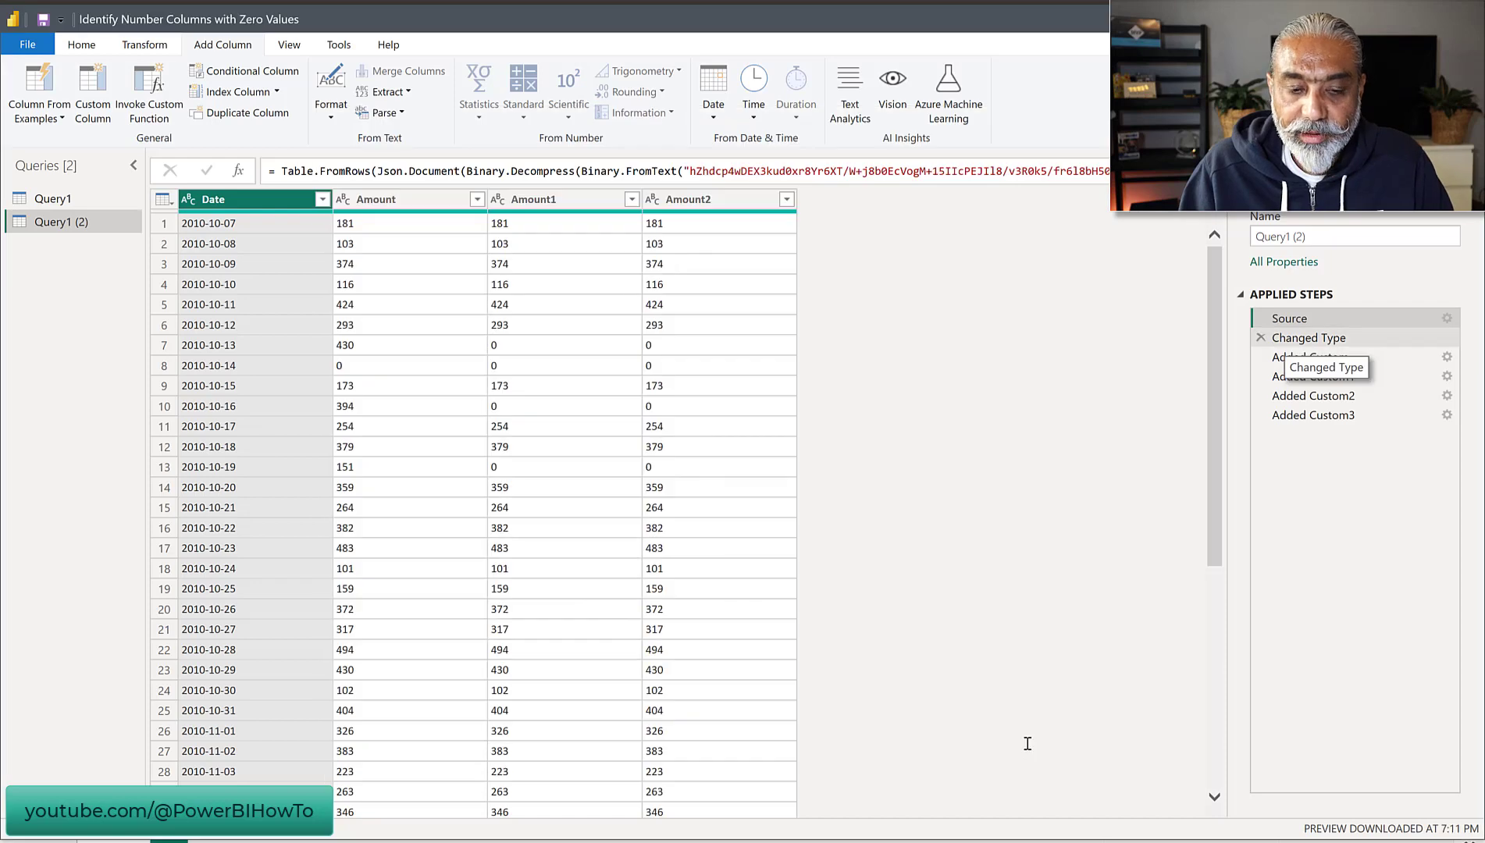
Step: Check the column types in the Changed Type step and preview the Number Columns list in row 1
click(1297, 339)
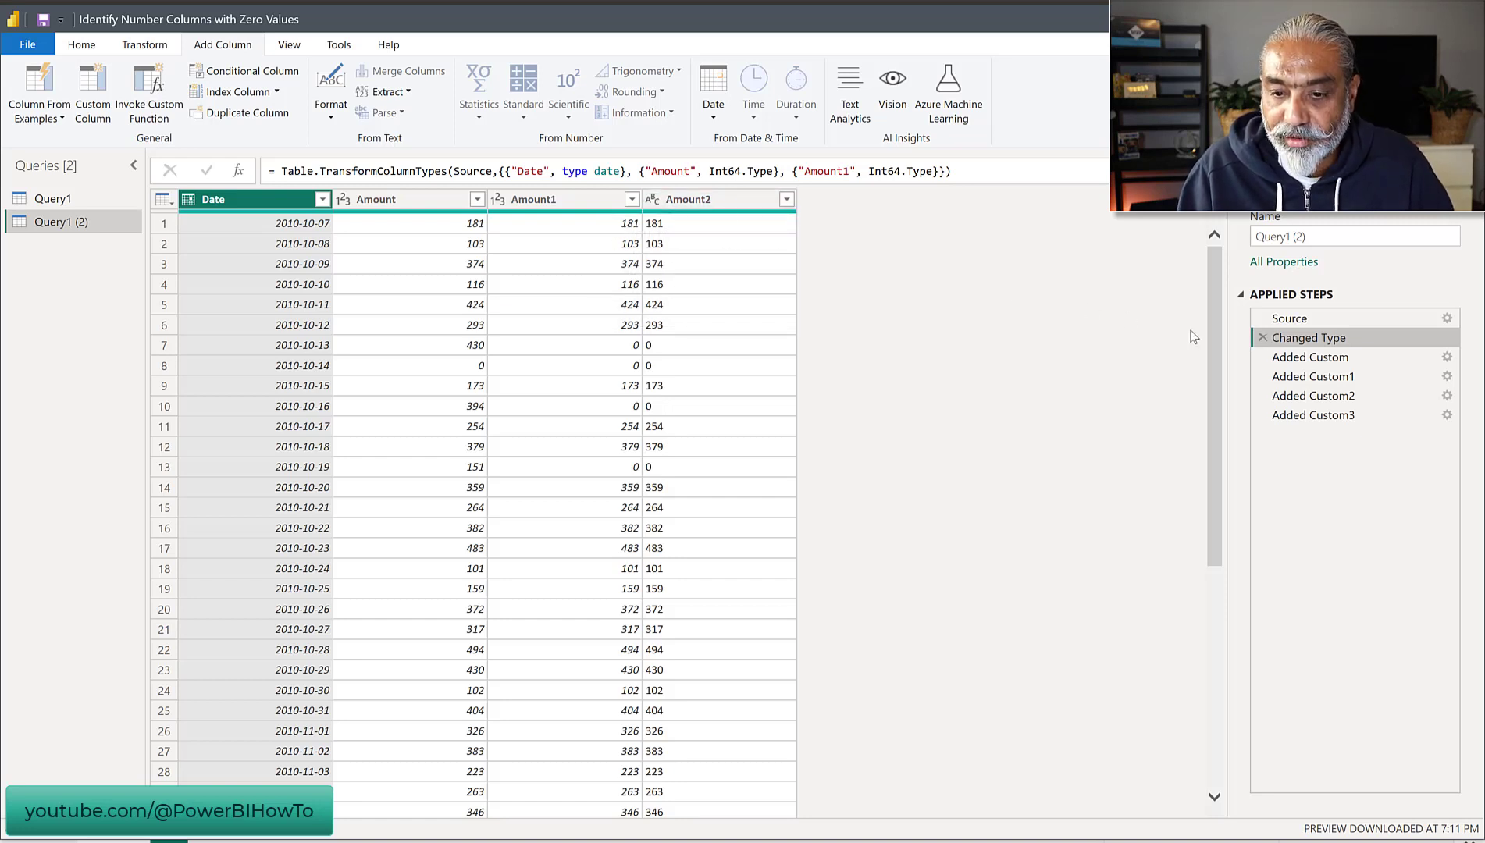
click(1303, 365)
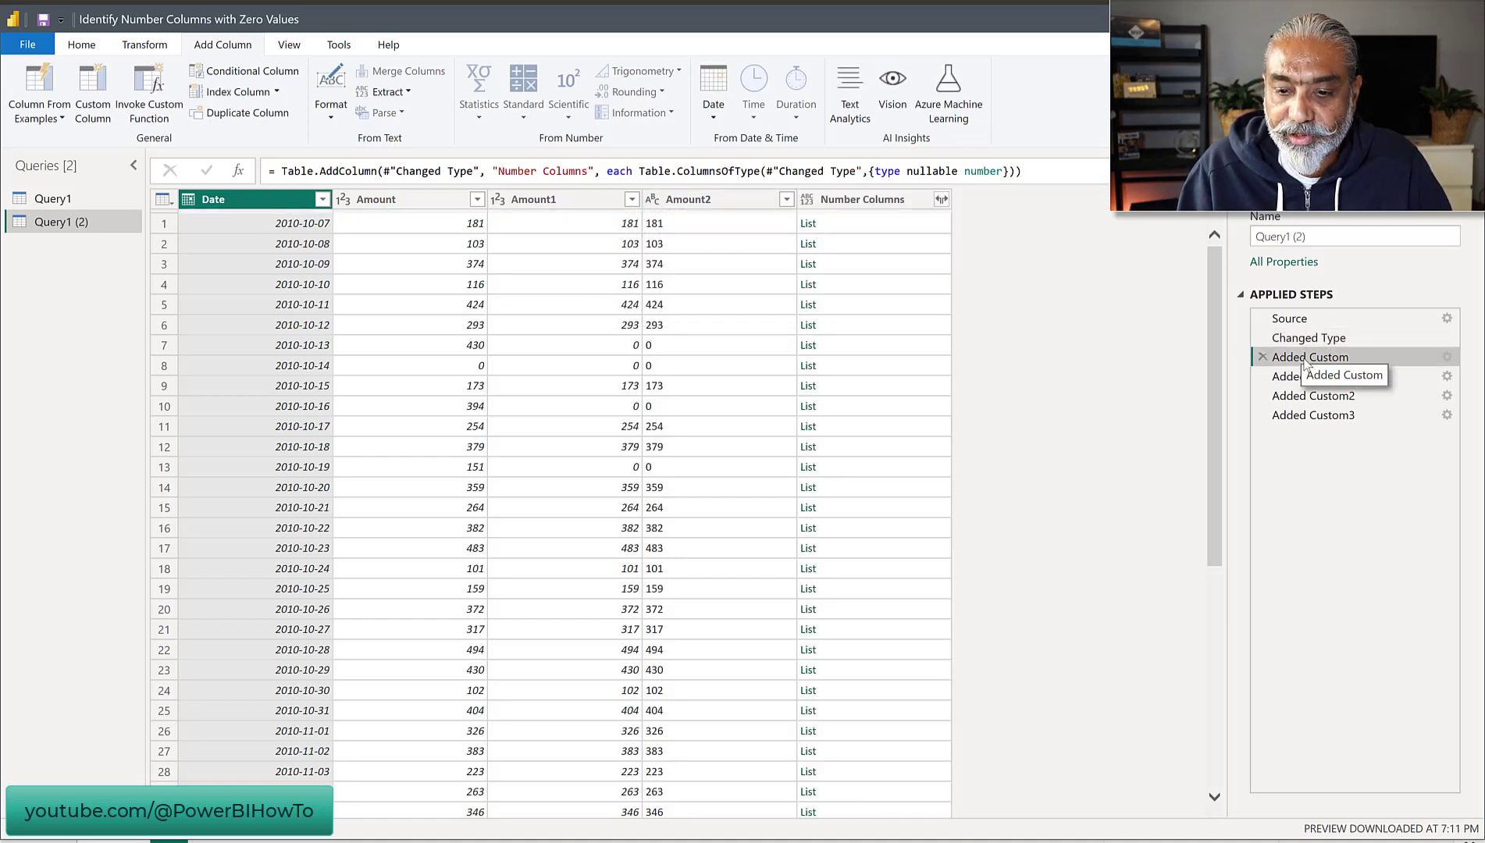
click(859, 227)
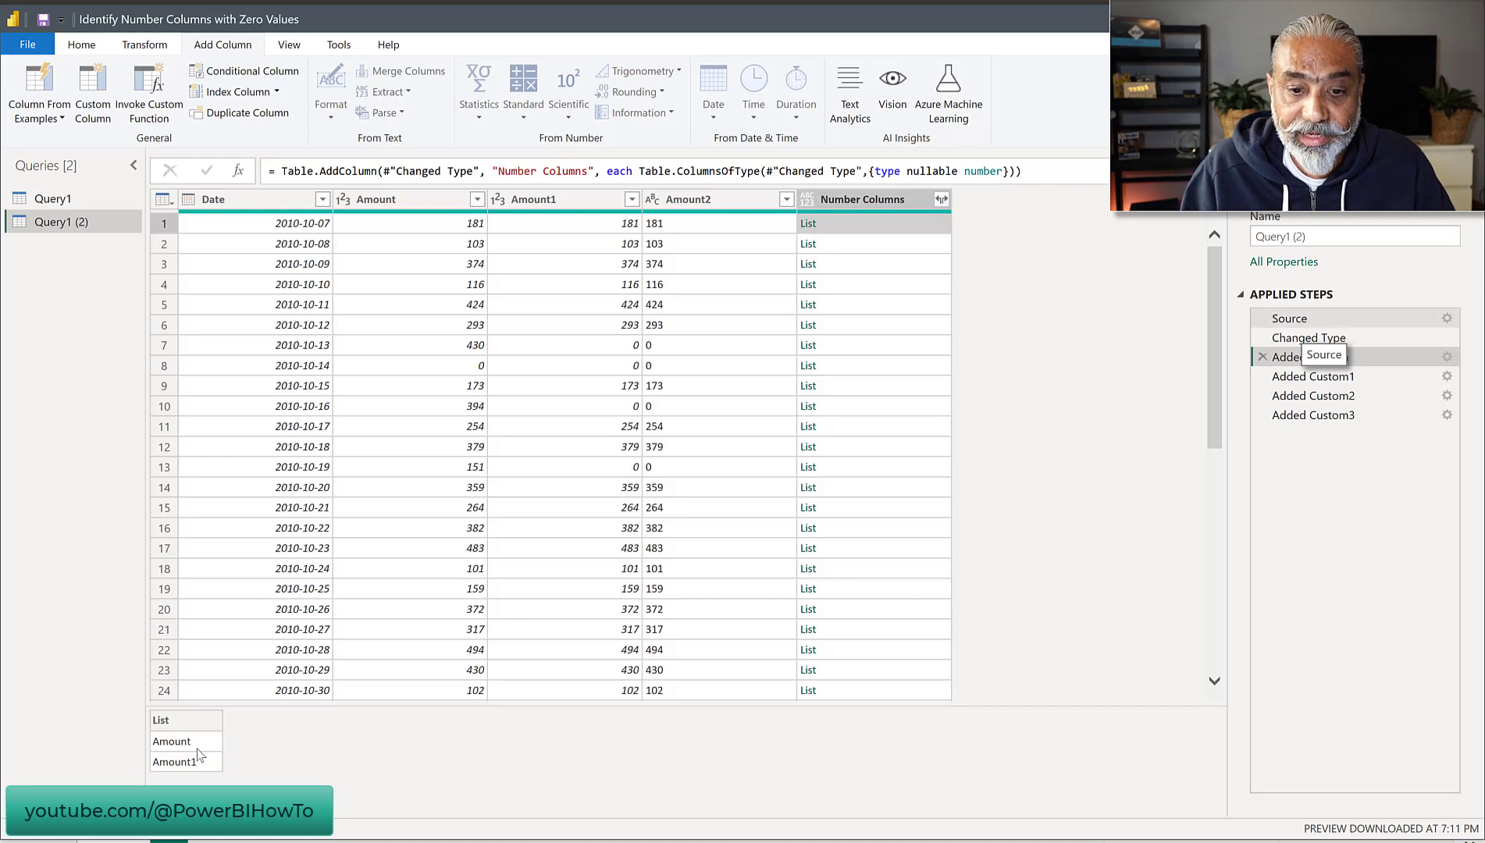
Step: Set the Amount2 column to Whole Number in the Changed Type step and preview the row 1 Number Columns list
click(1334, 343)
click(653, 200)
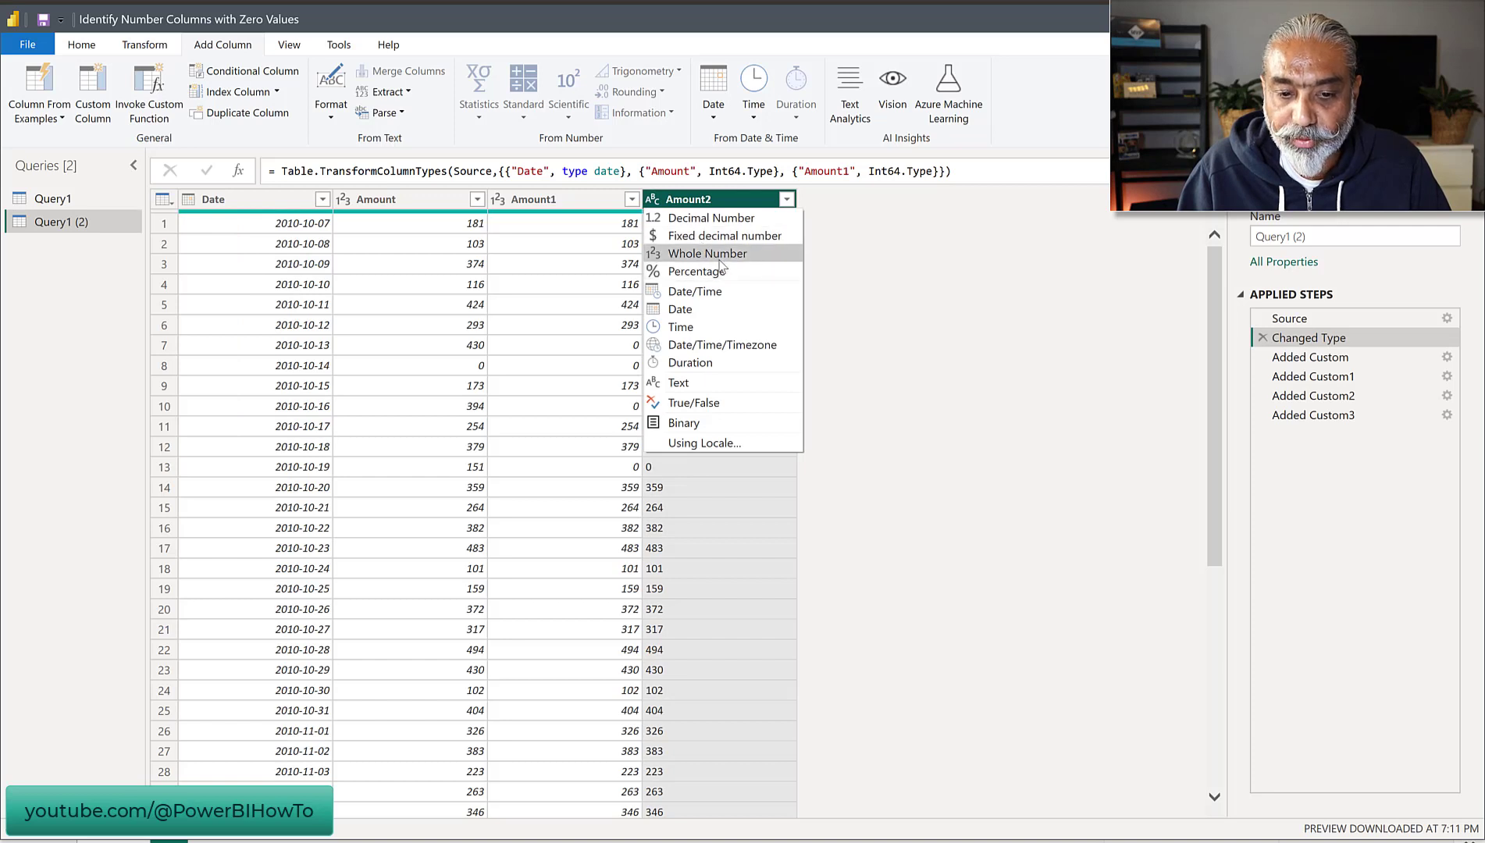
click(707, 254)
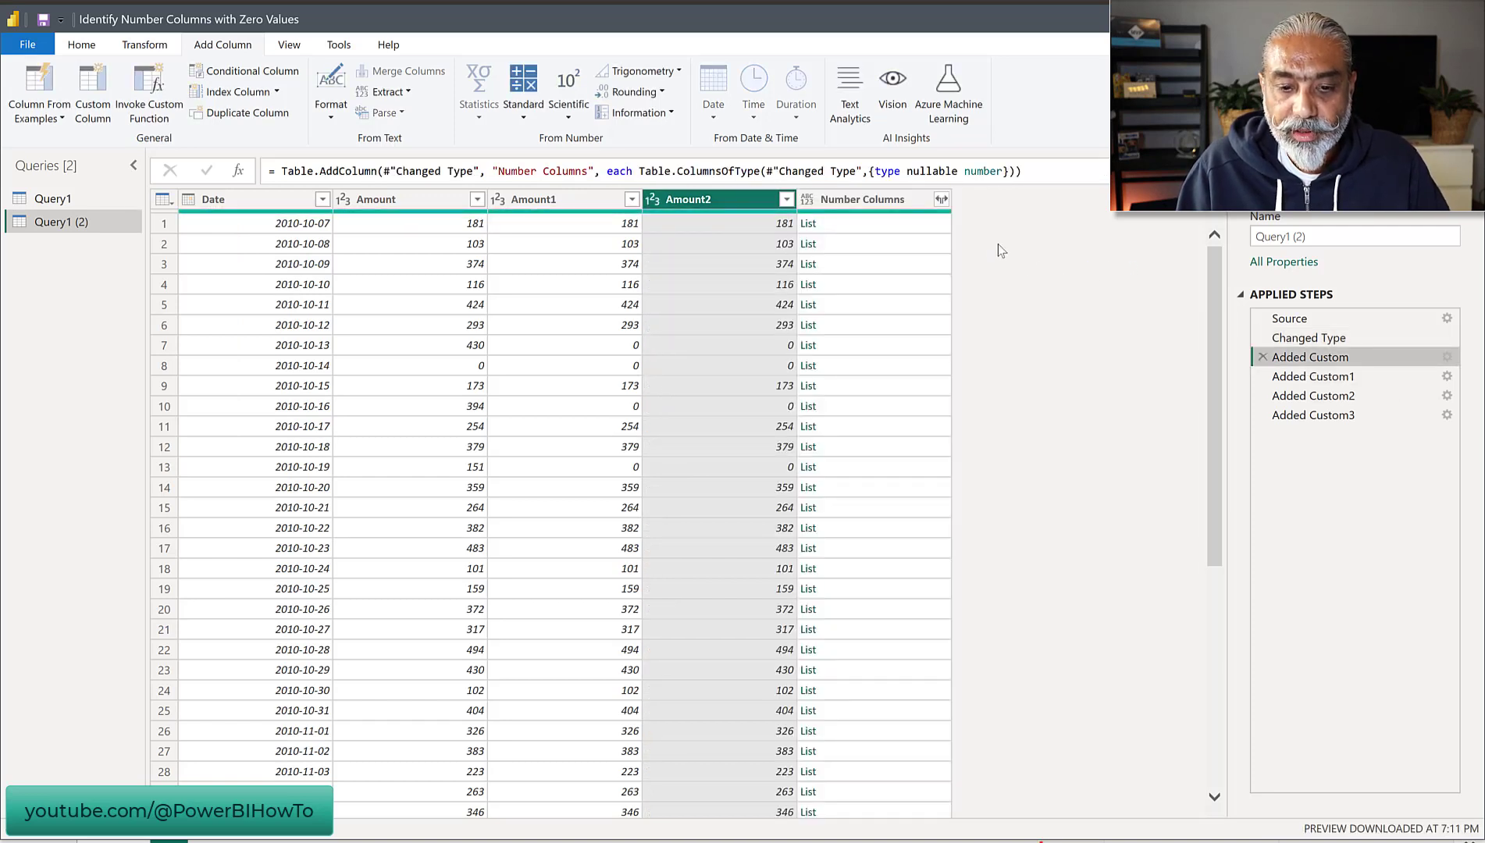
click(881, 224)
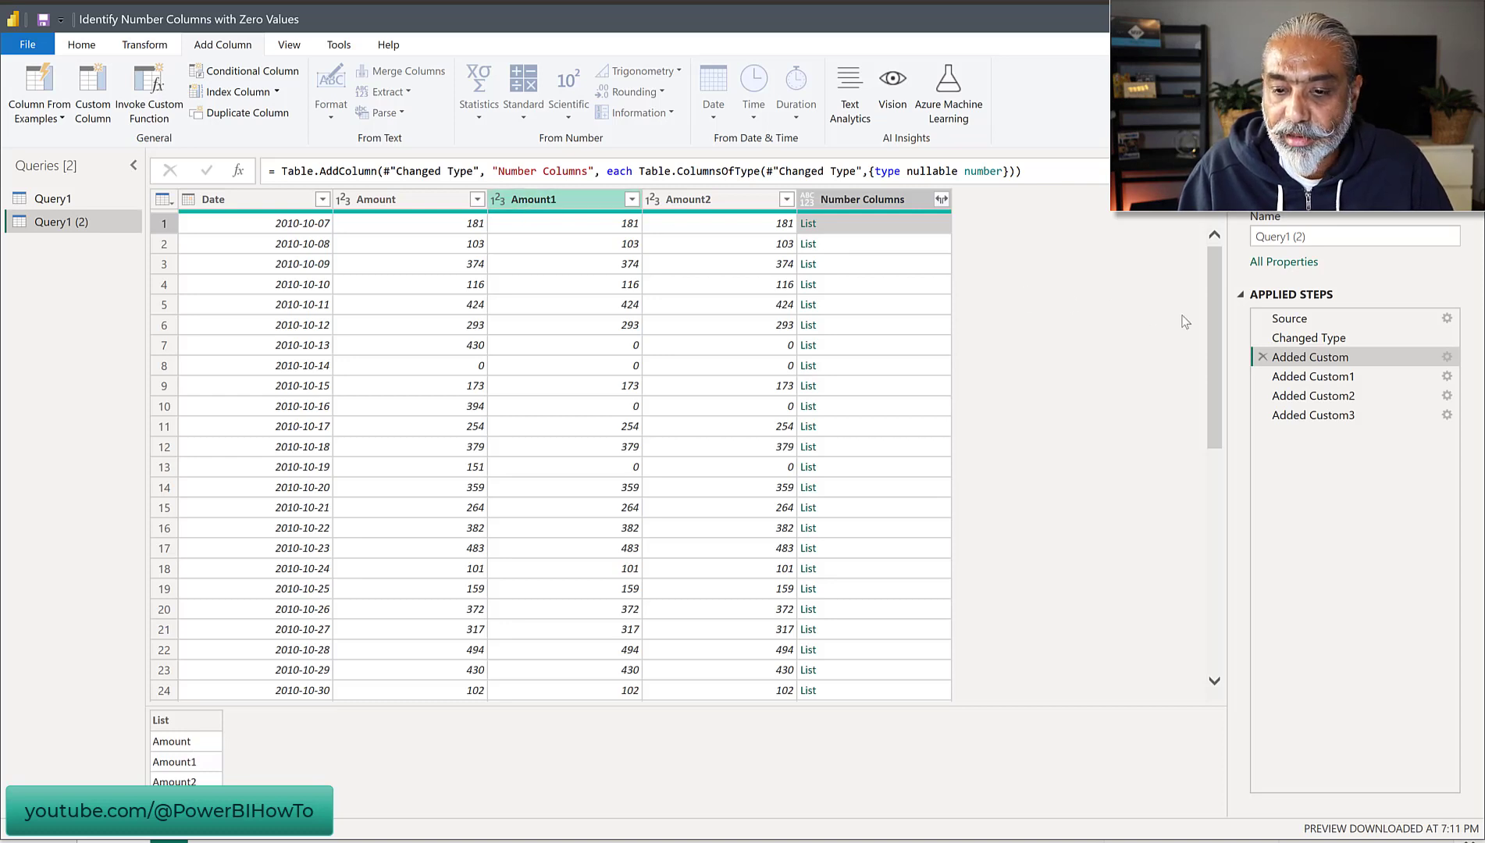
Step: Rename the Amount1 column to Amountx in a new step inserted after Changed Type
click(1330, 342)
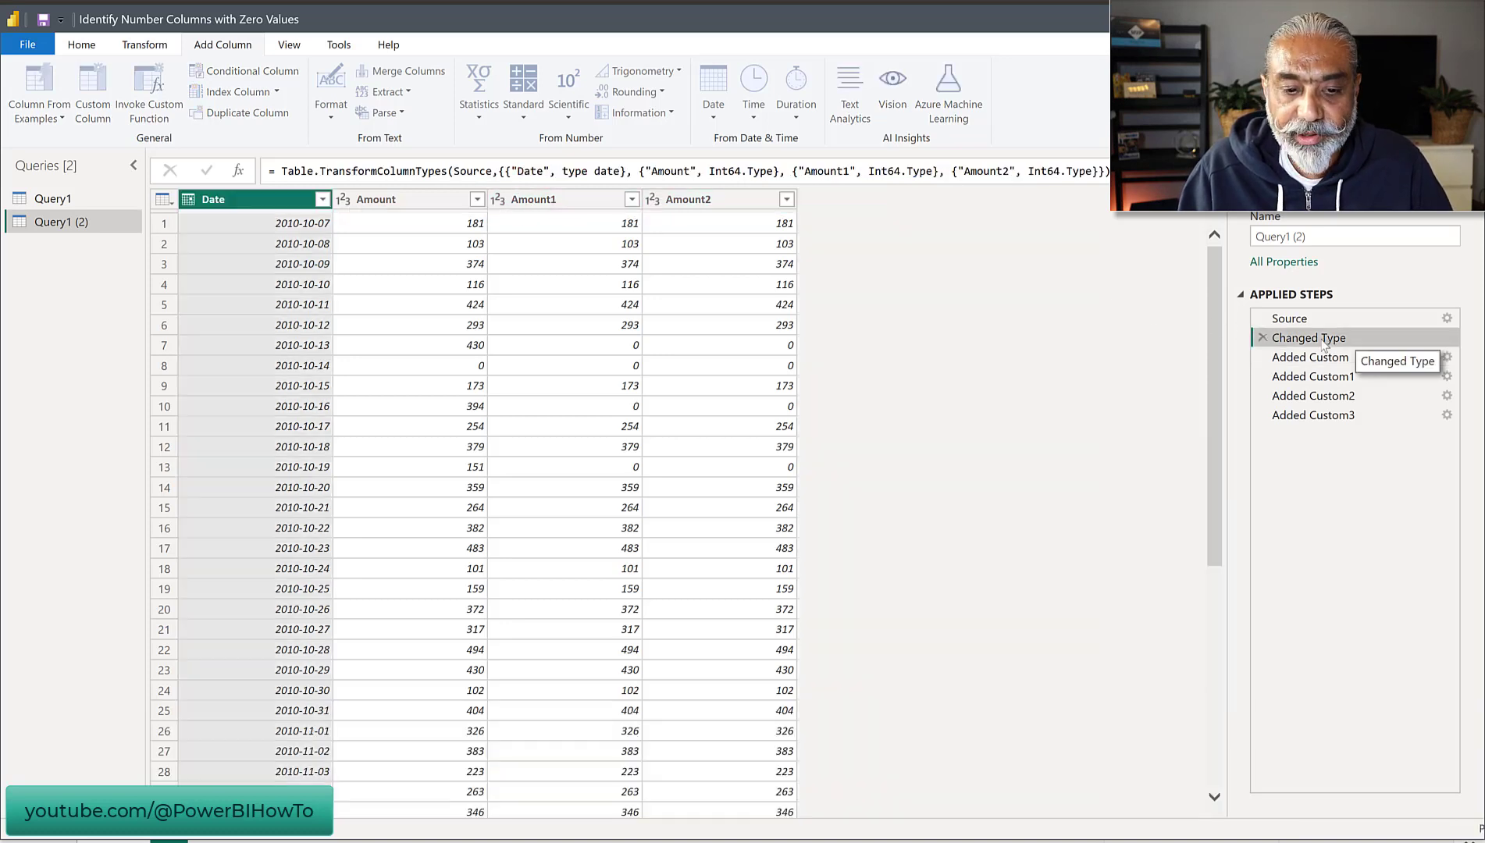
double_click(562, 201)
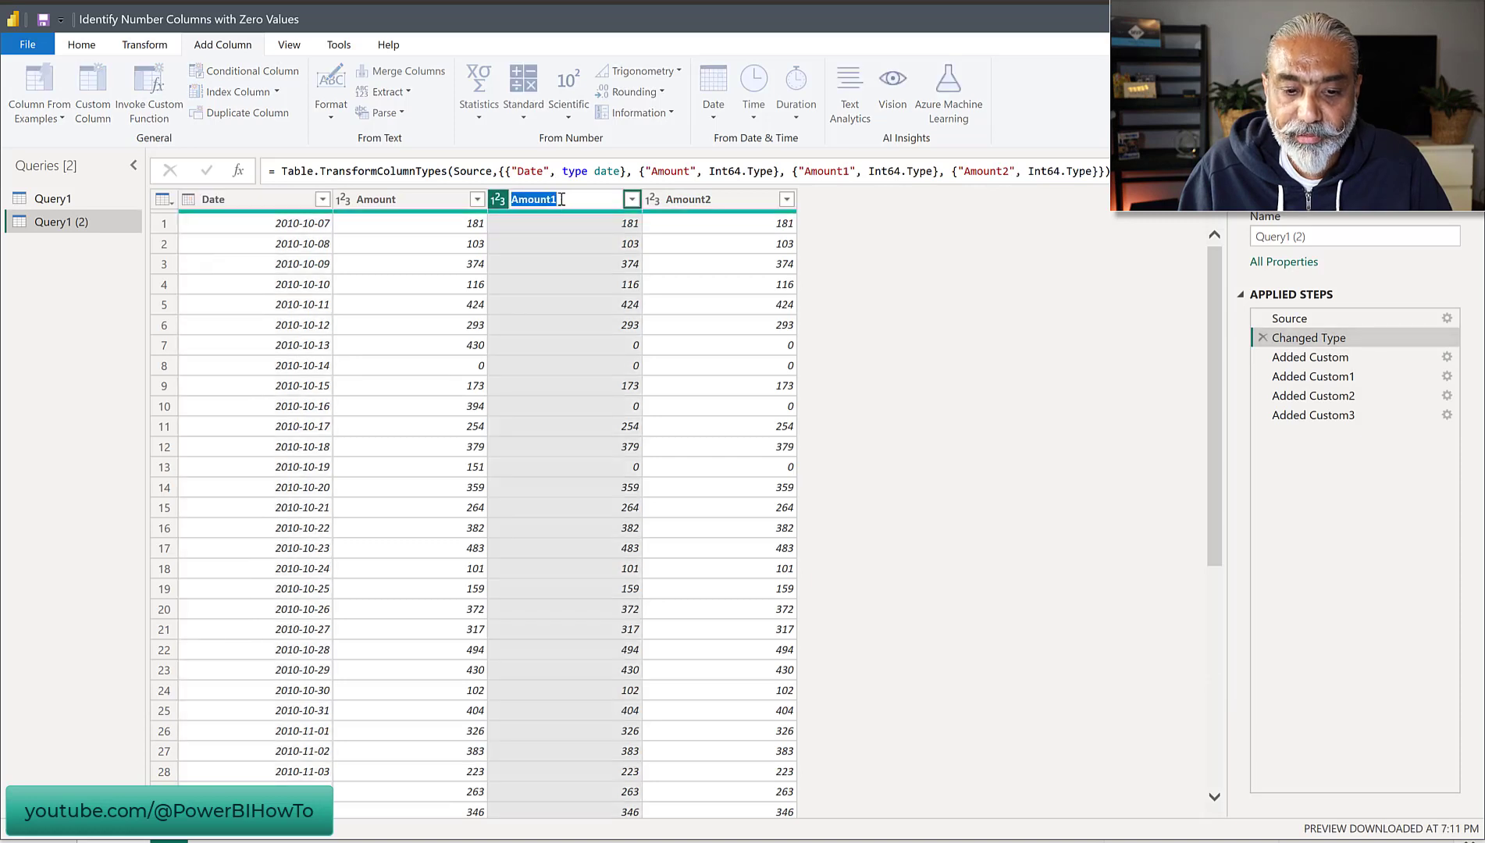
key(Return)
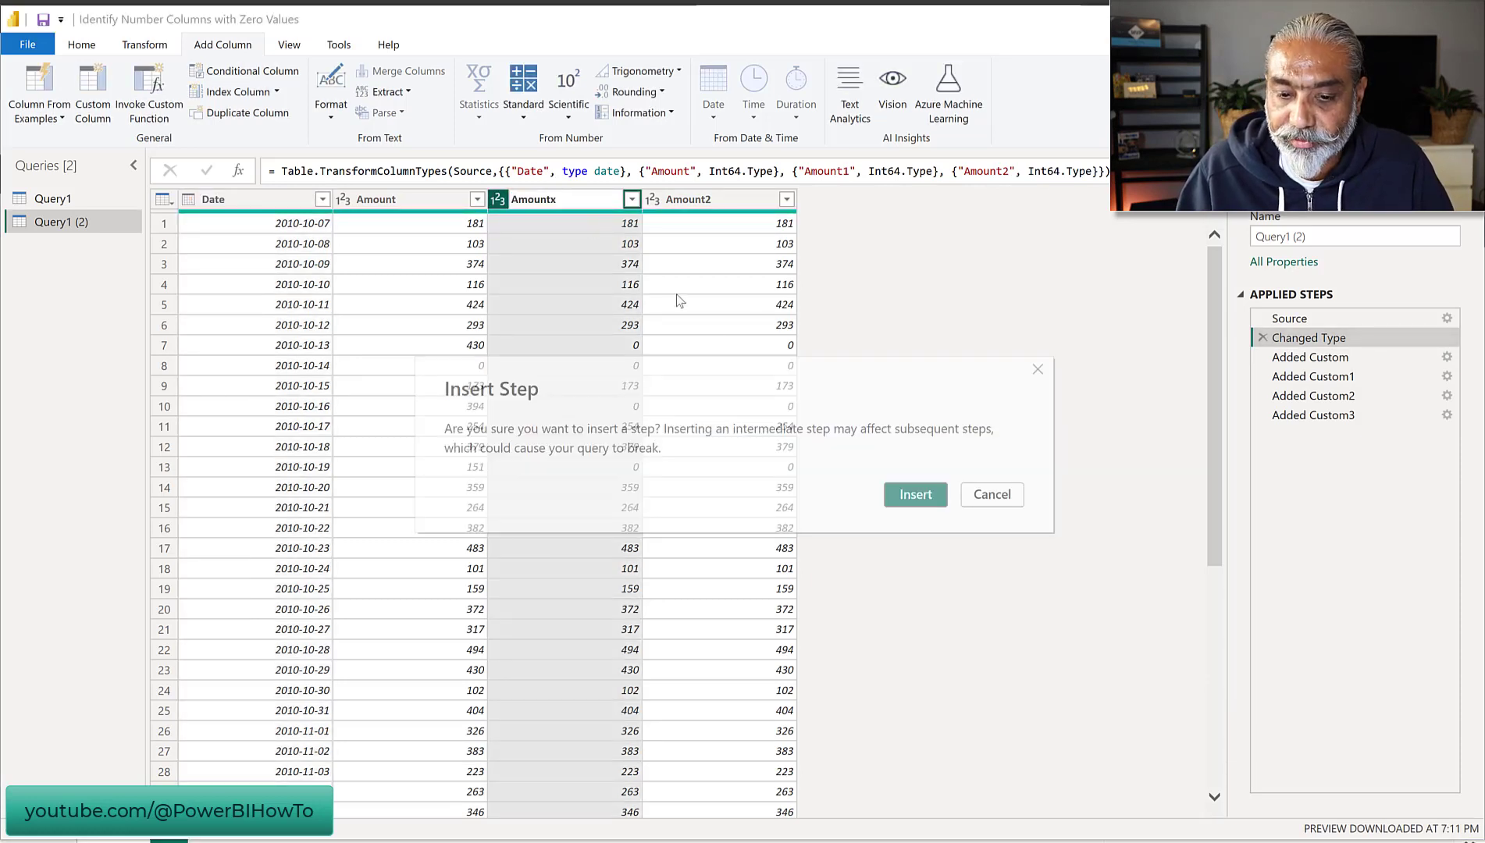
click(911, 496)
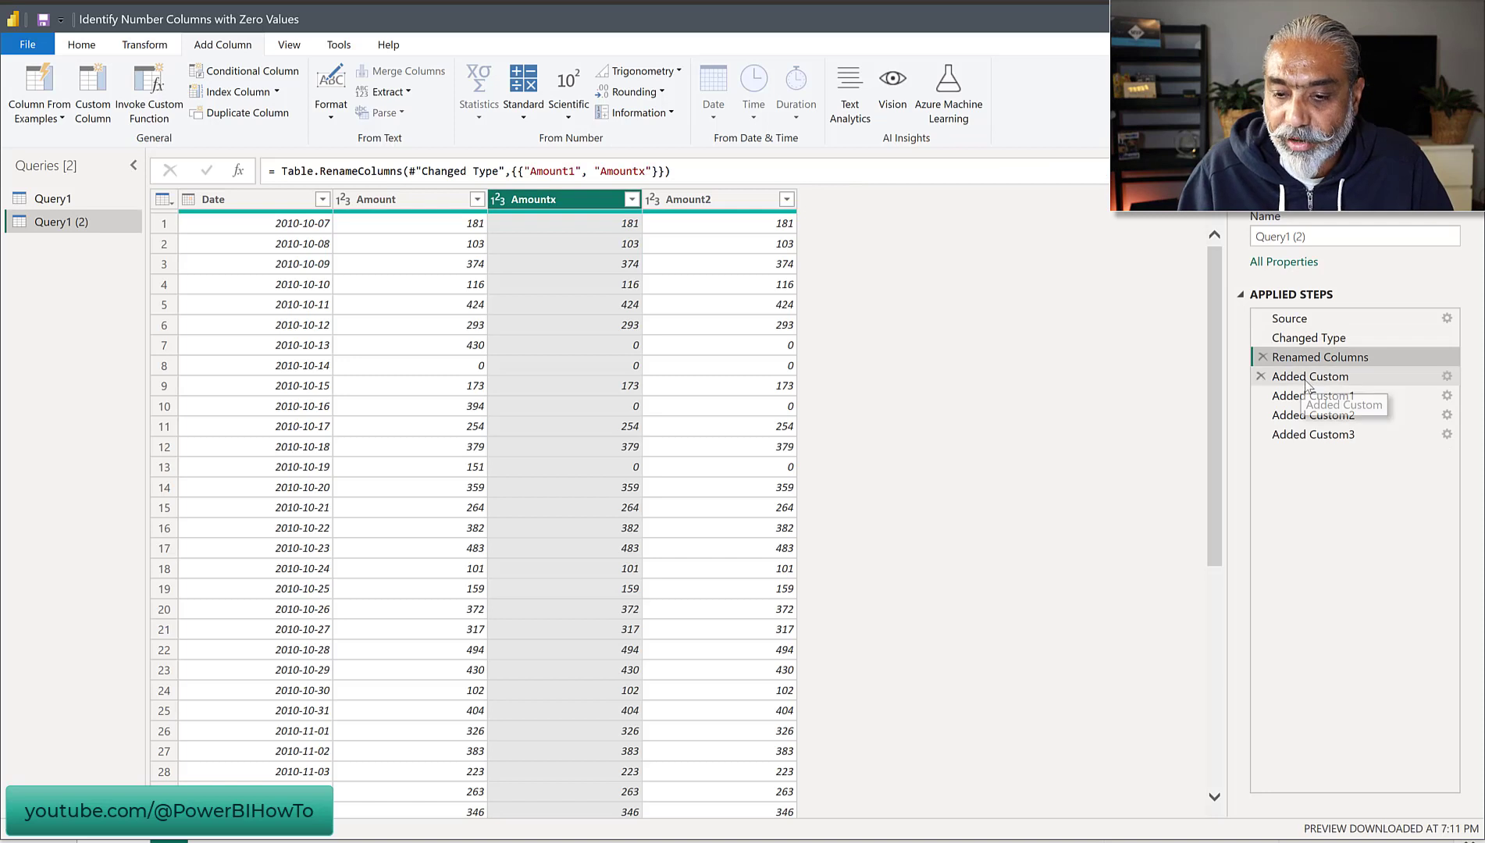
Step: Review the four Added Custom steps, previewing the row 1 lists in Number Columns and Record As Field and the Is Zero value in row 8
click(1306, 378)
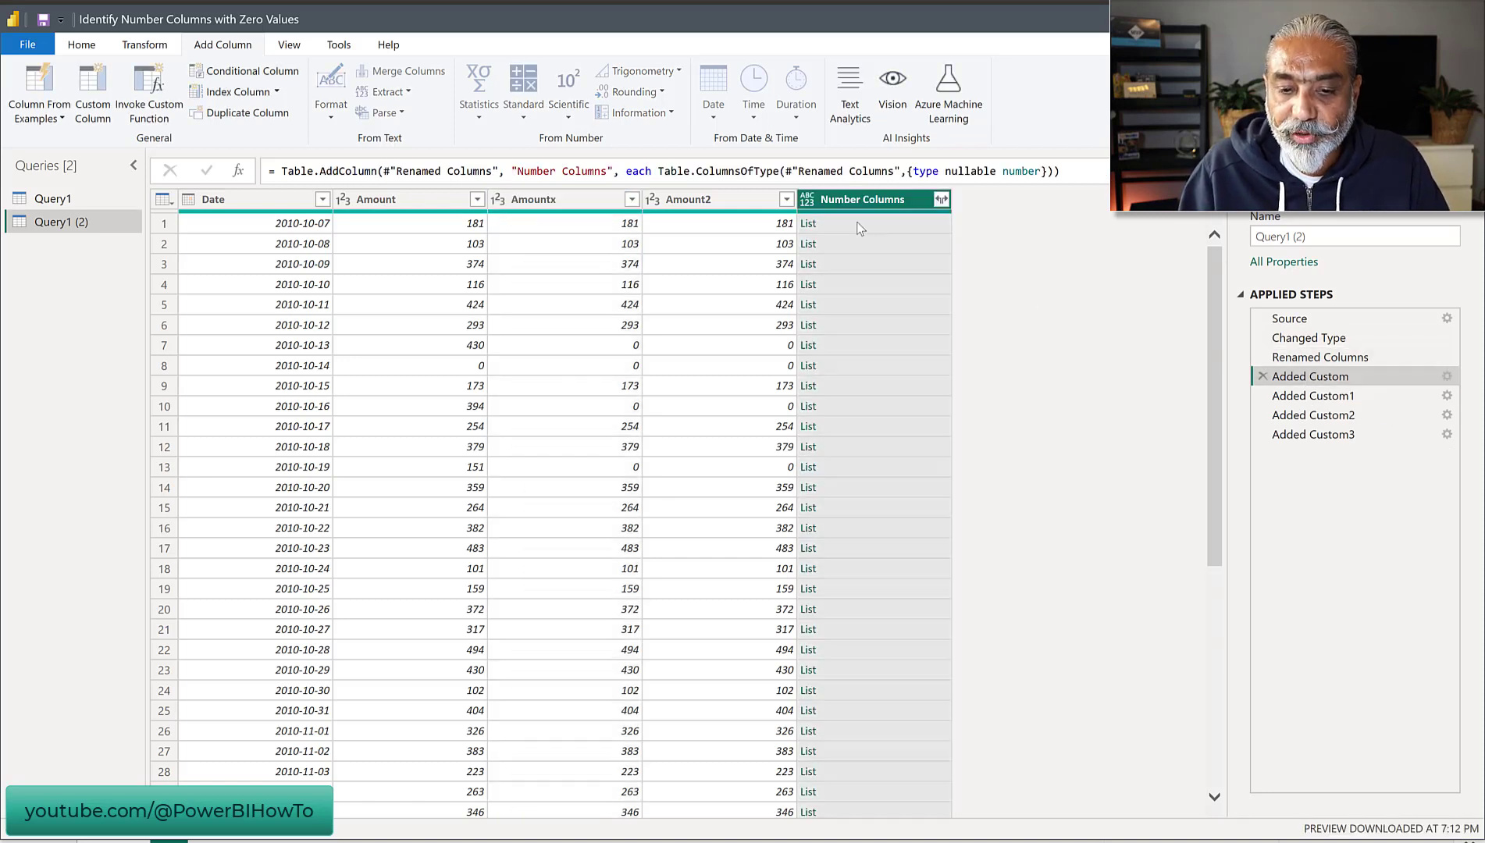
click(859, 226)
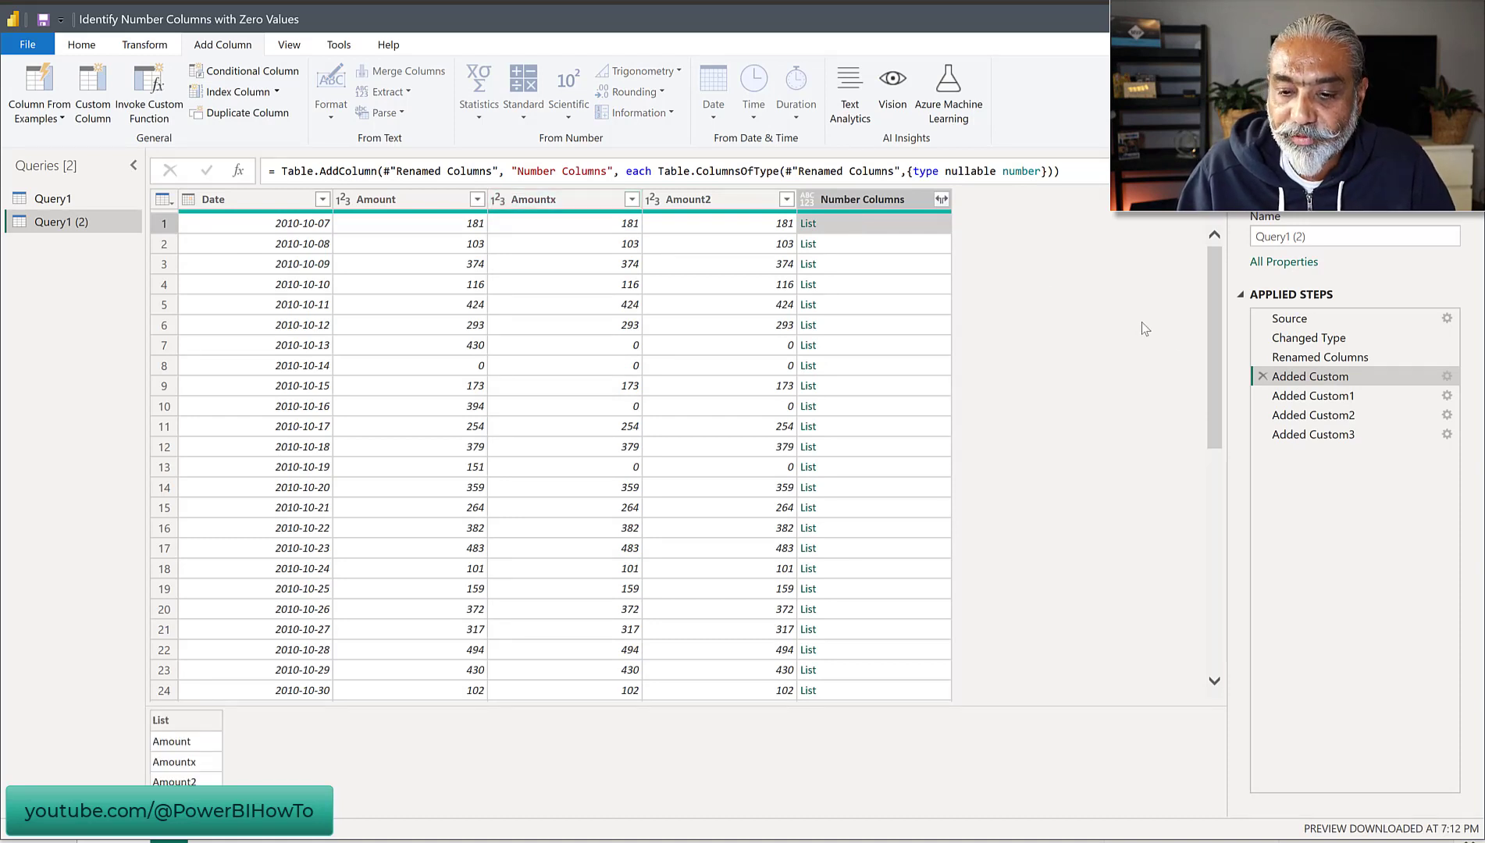
click(1357, 404)
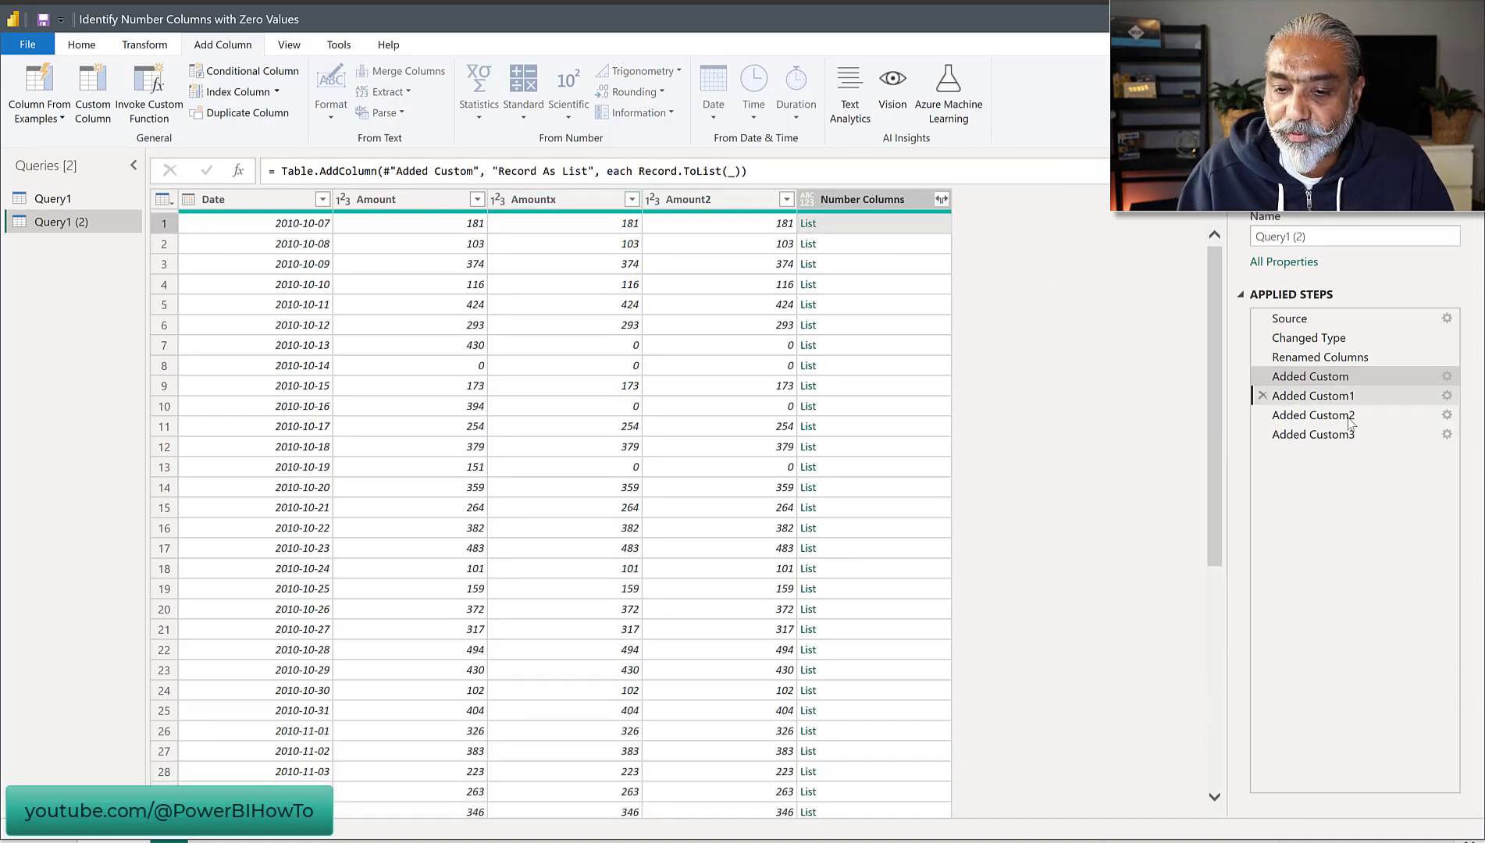
click(1350, 418)
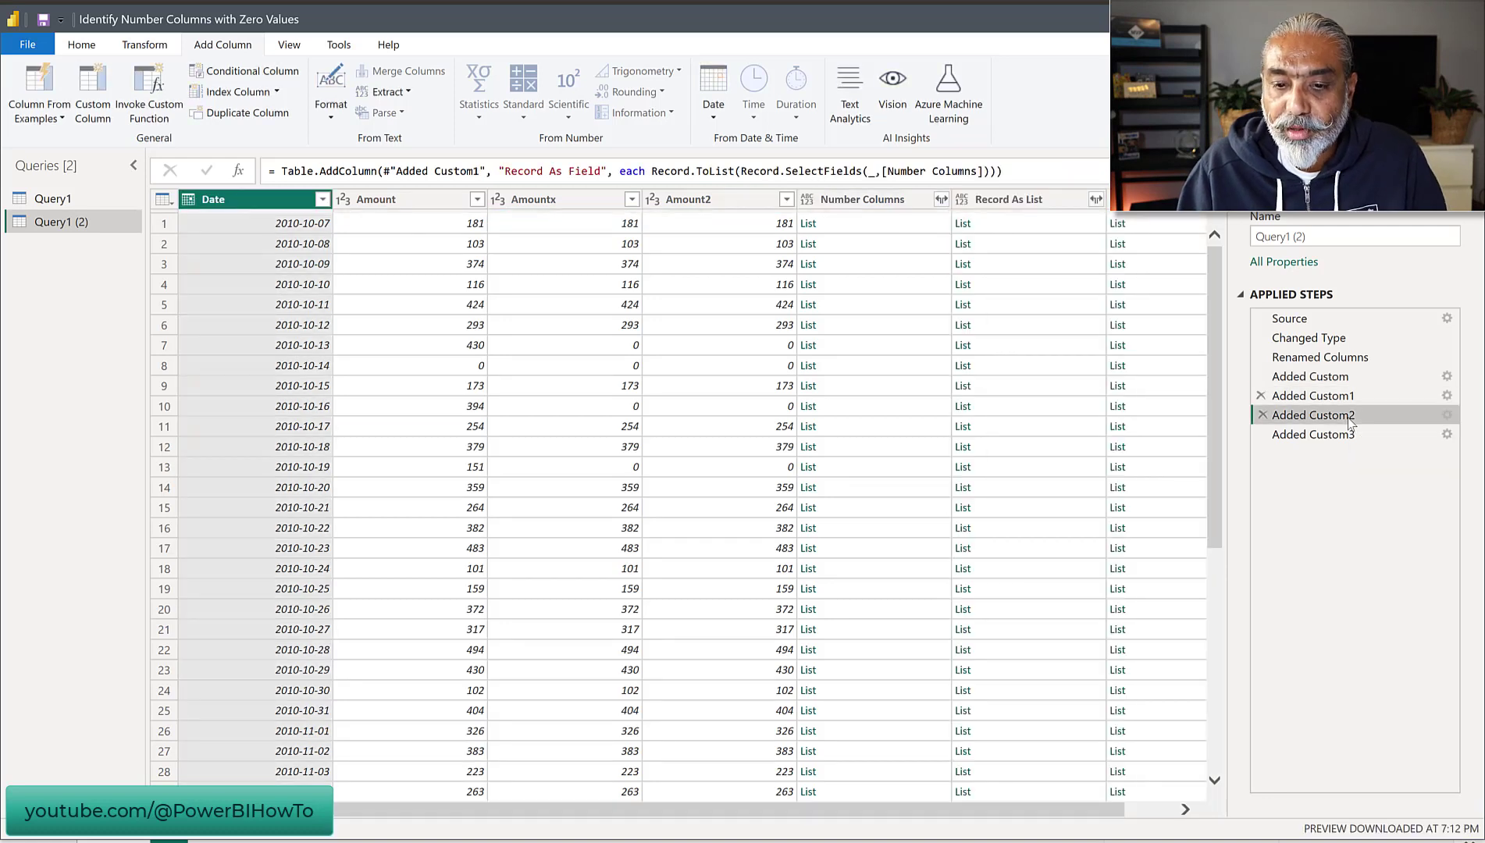
click(1164, 812)
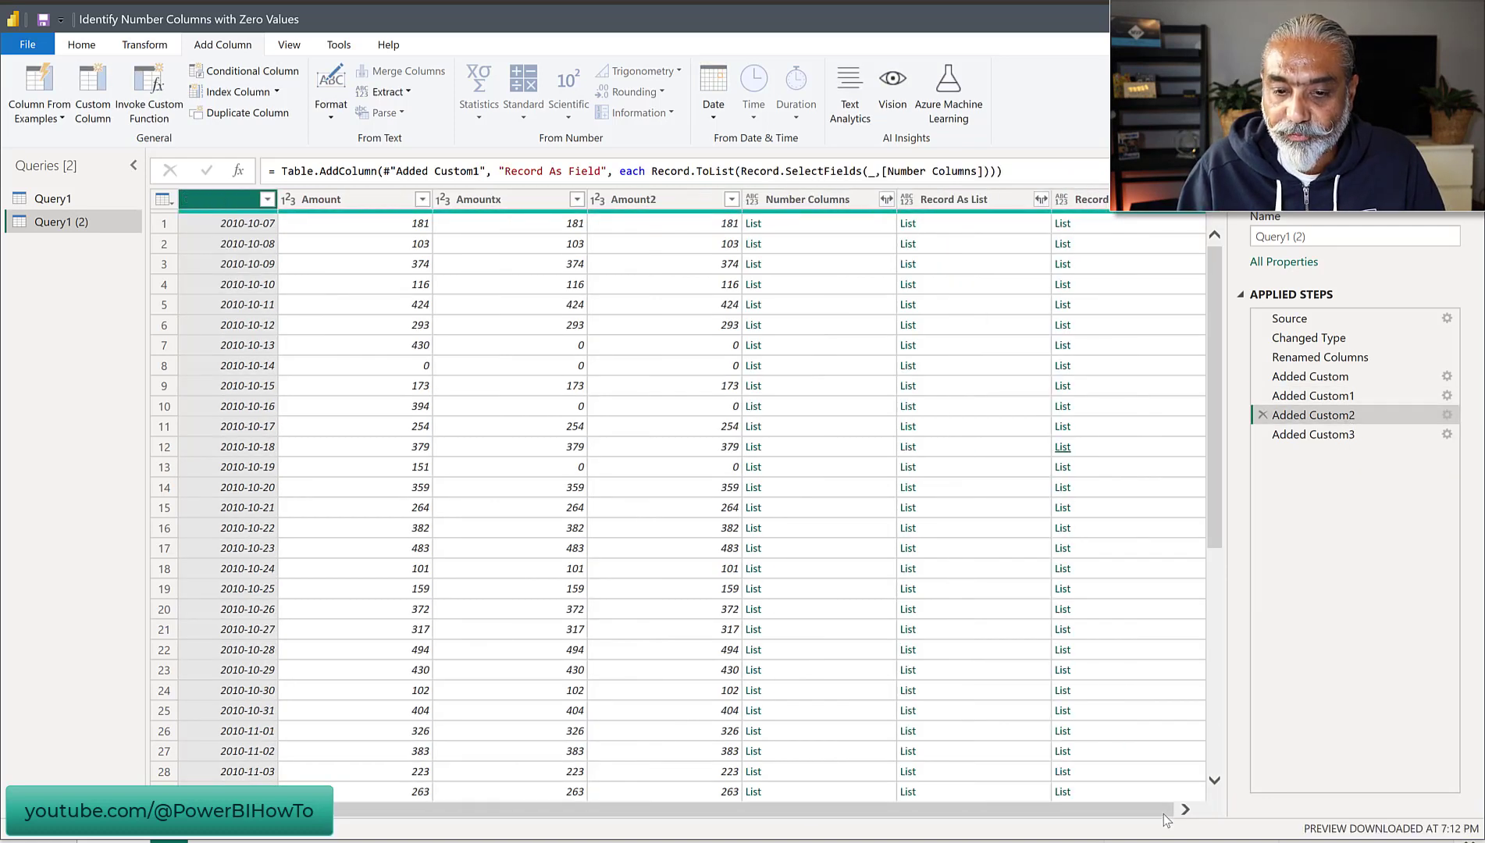
click(1101, 224)
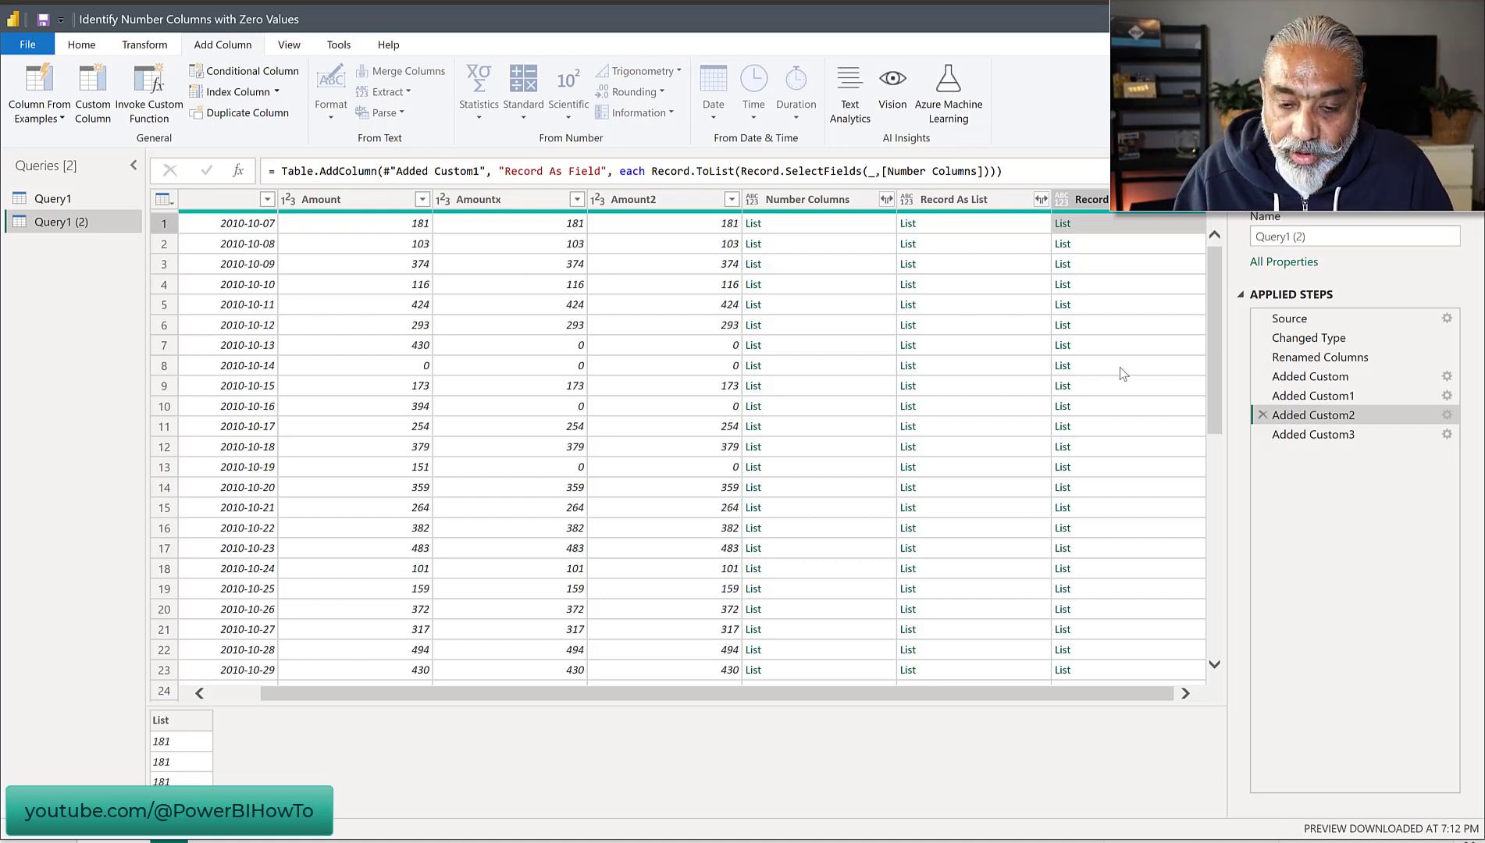
click(1351, 439)
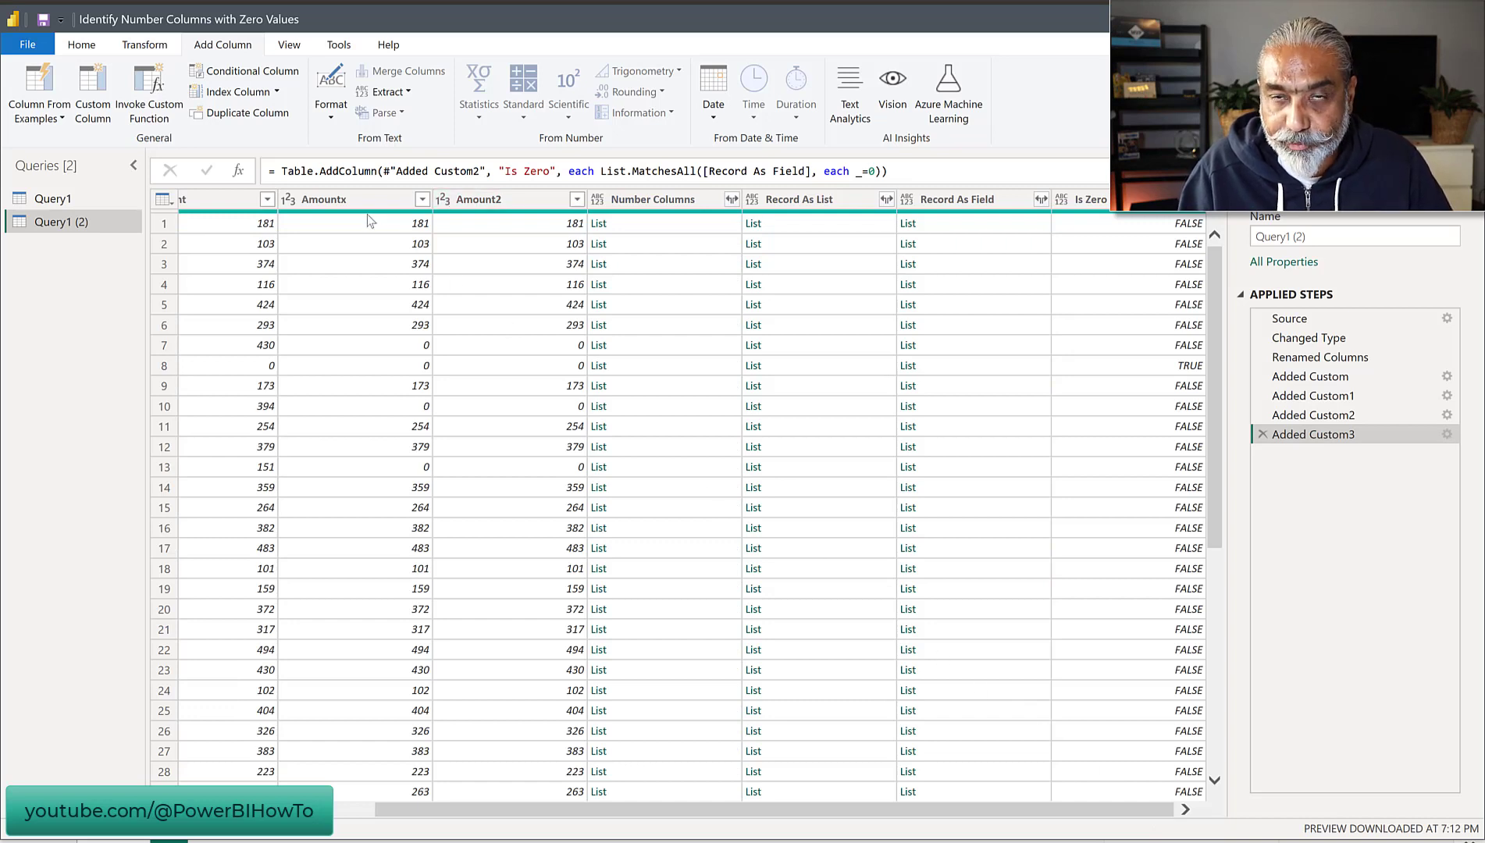
click(1159, 365)
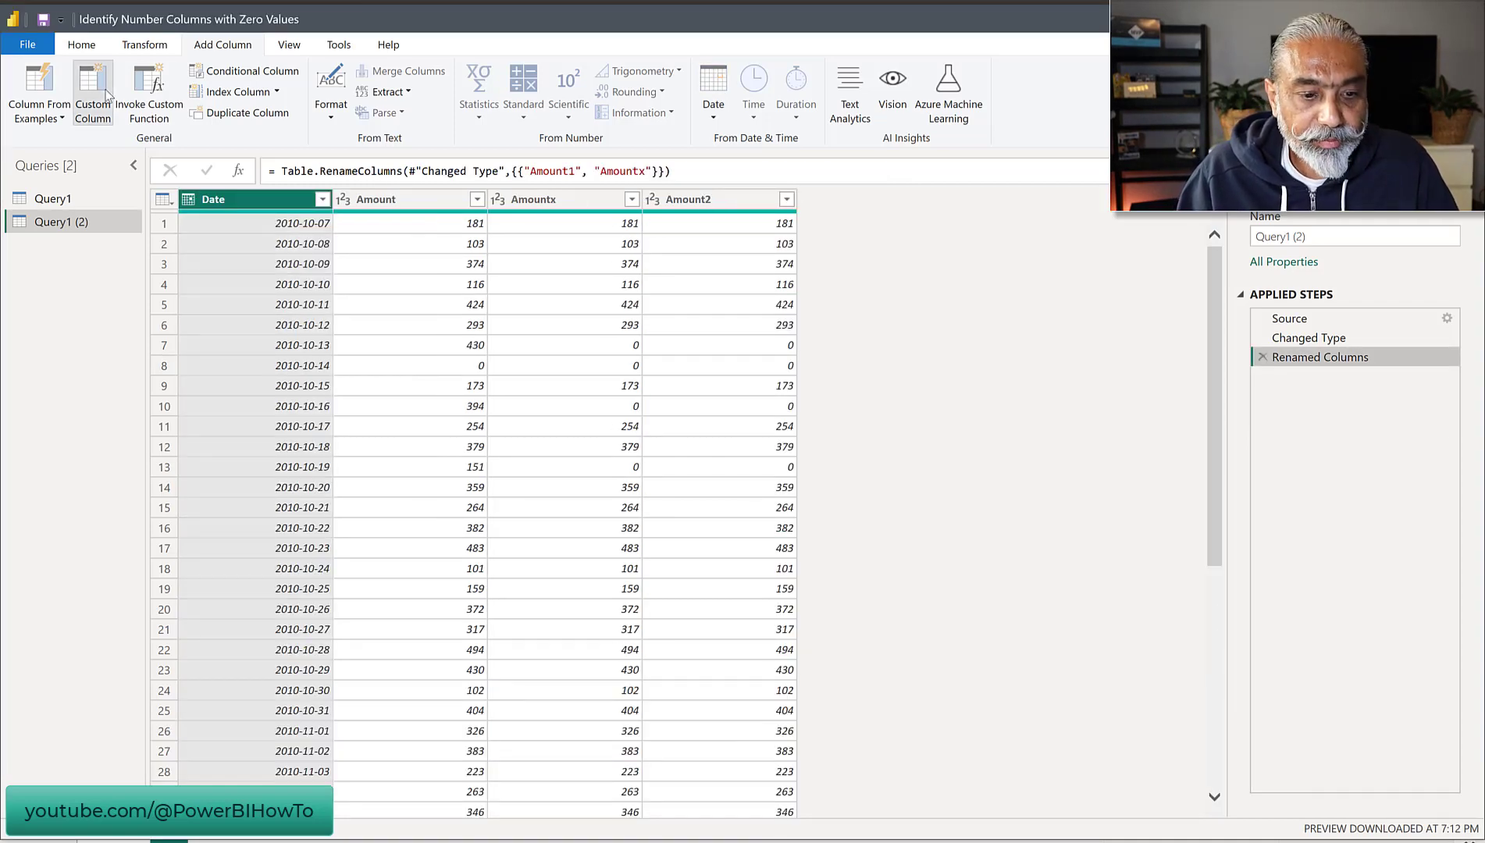
Step: Add a custom column Is Zero using List.MatchesAll(Record.ToList(Record.SelectFields(_, Table.ColumnsOfType(#"Renamed Columns", {type nullable number}))), each _= 0)
click(93, 104)
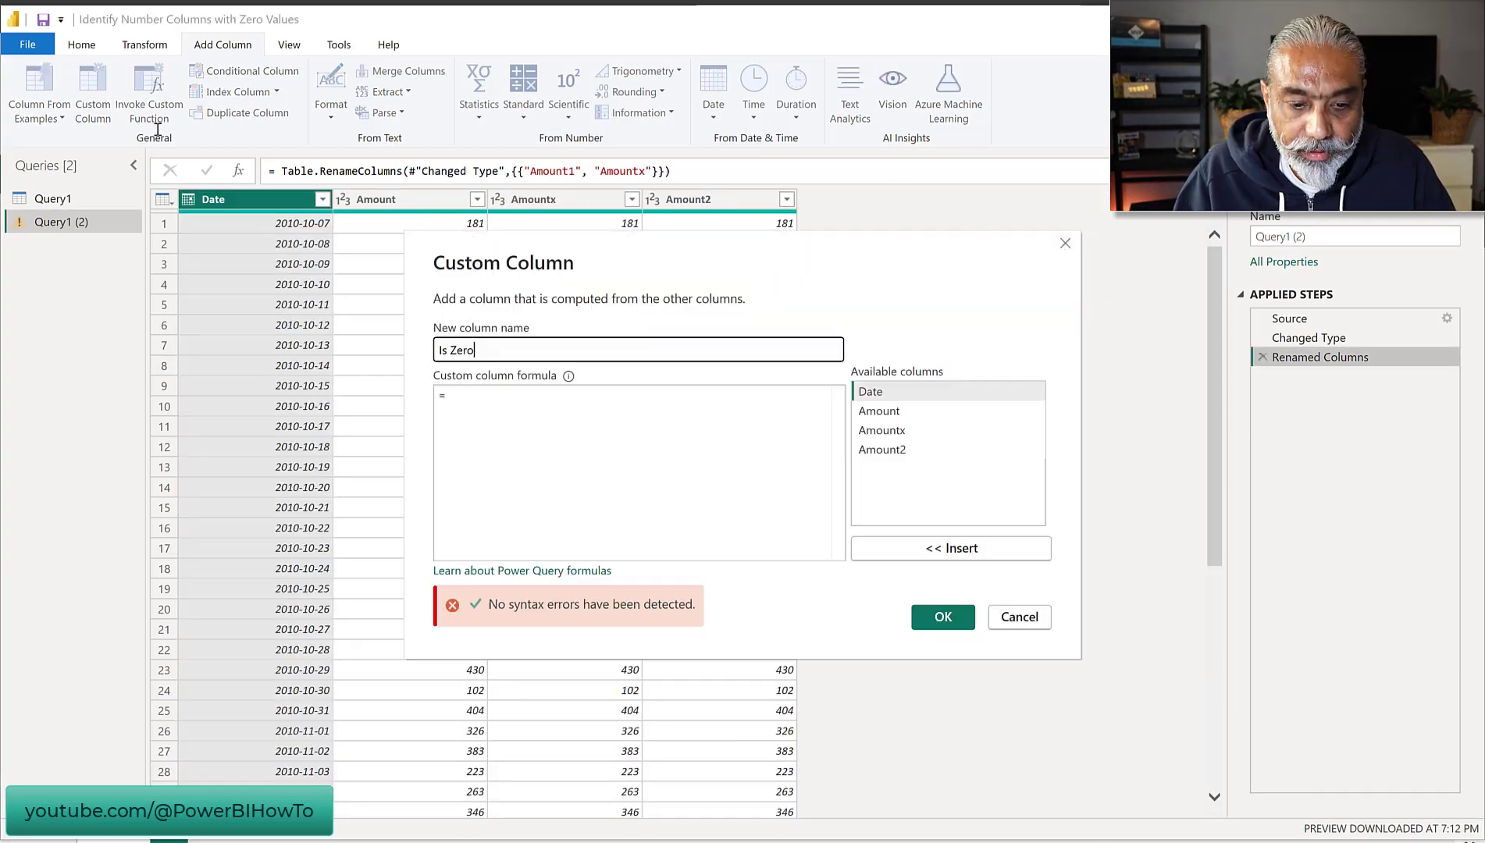
click(568, 445)
text(List.MatchesAll(       Record.ToList(       Record.SelectFields(       _,       Table.ColumnsOfType(           #"Changed Type", {type nullable number})       )       ), each _= 0   ))
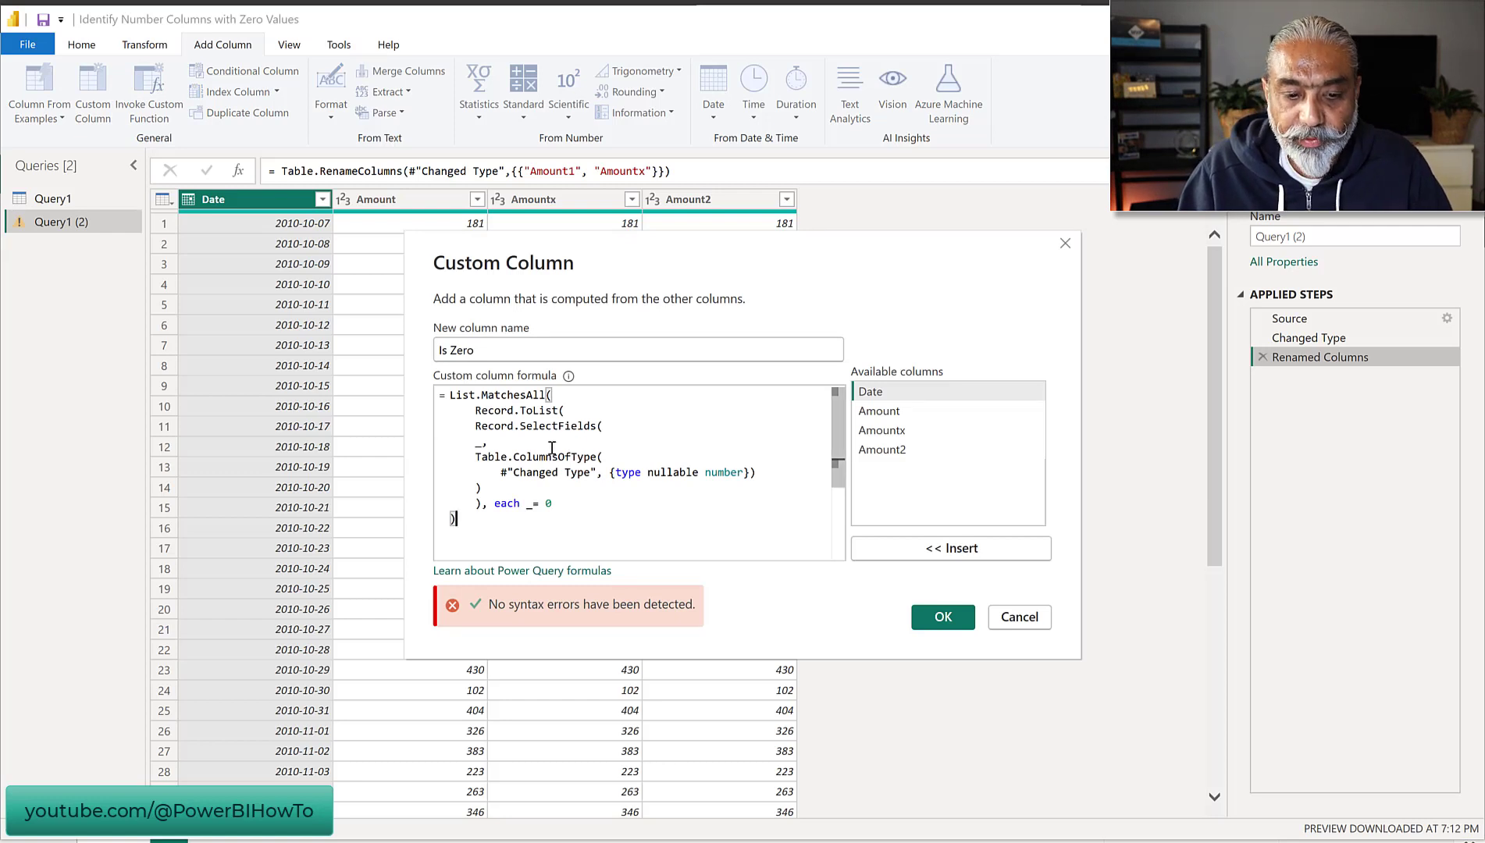
click(474, 457)
shift+click(511, 488)
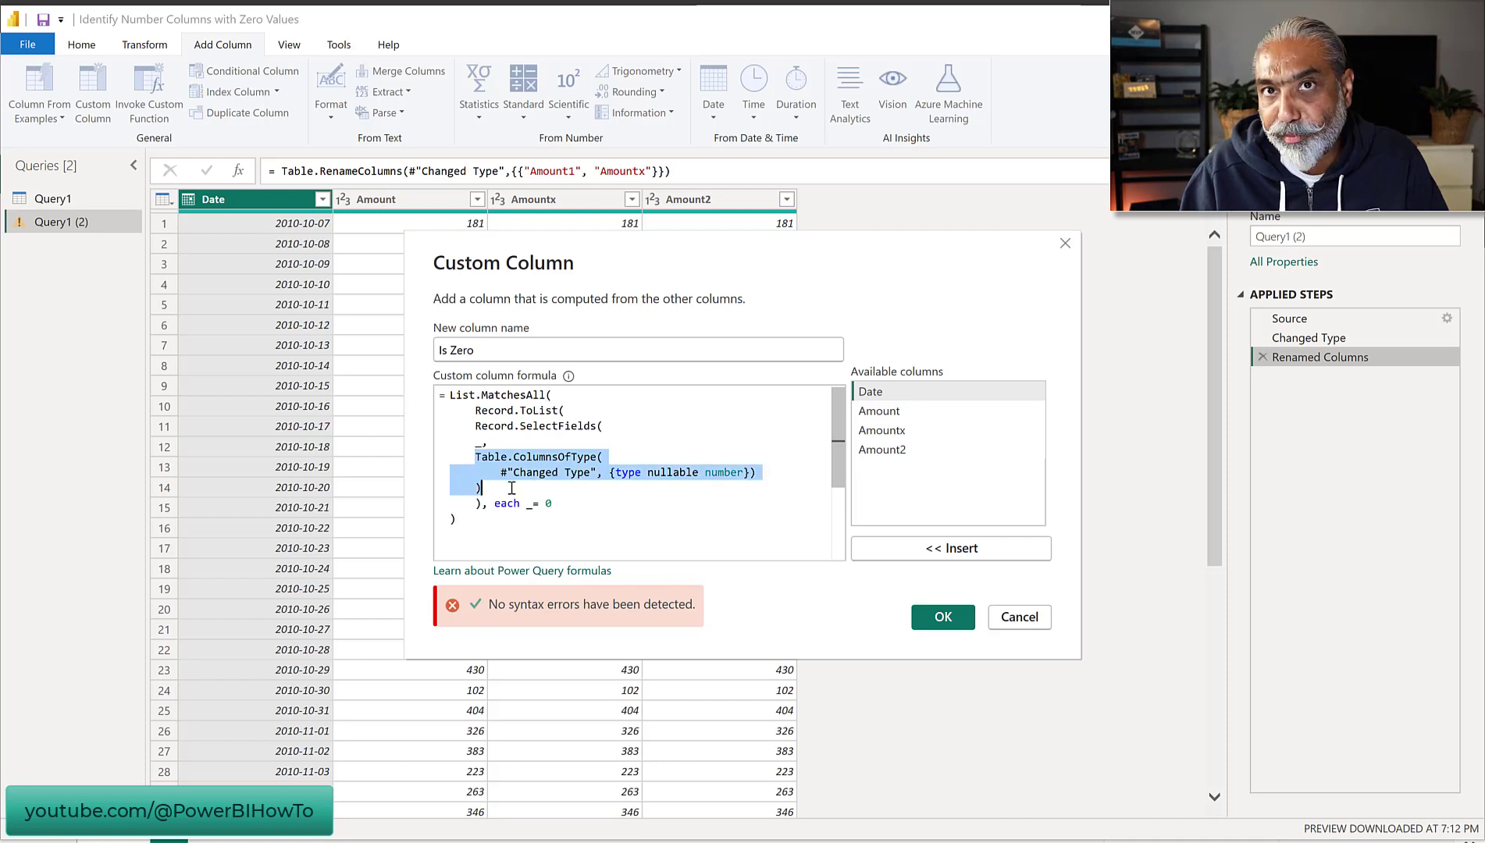
double_click(464, 426)
drag(479, 432, 557, 483)
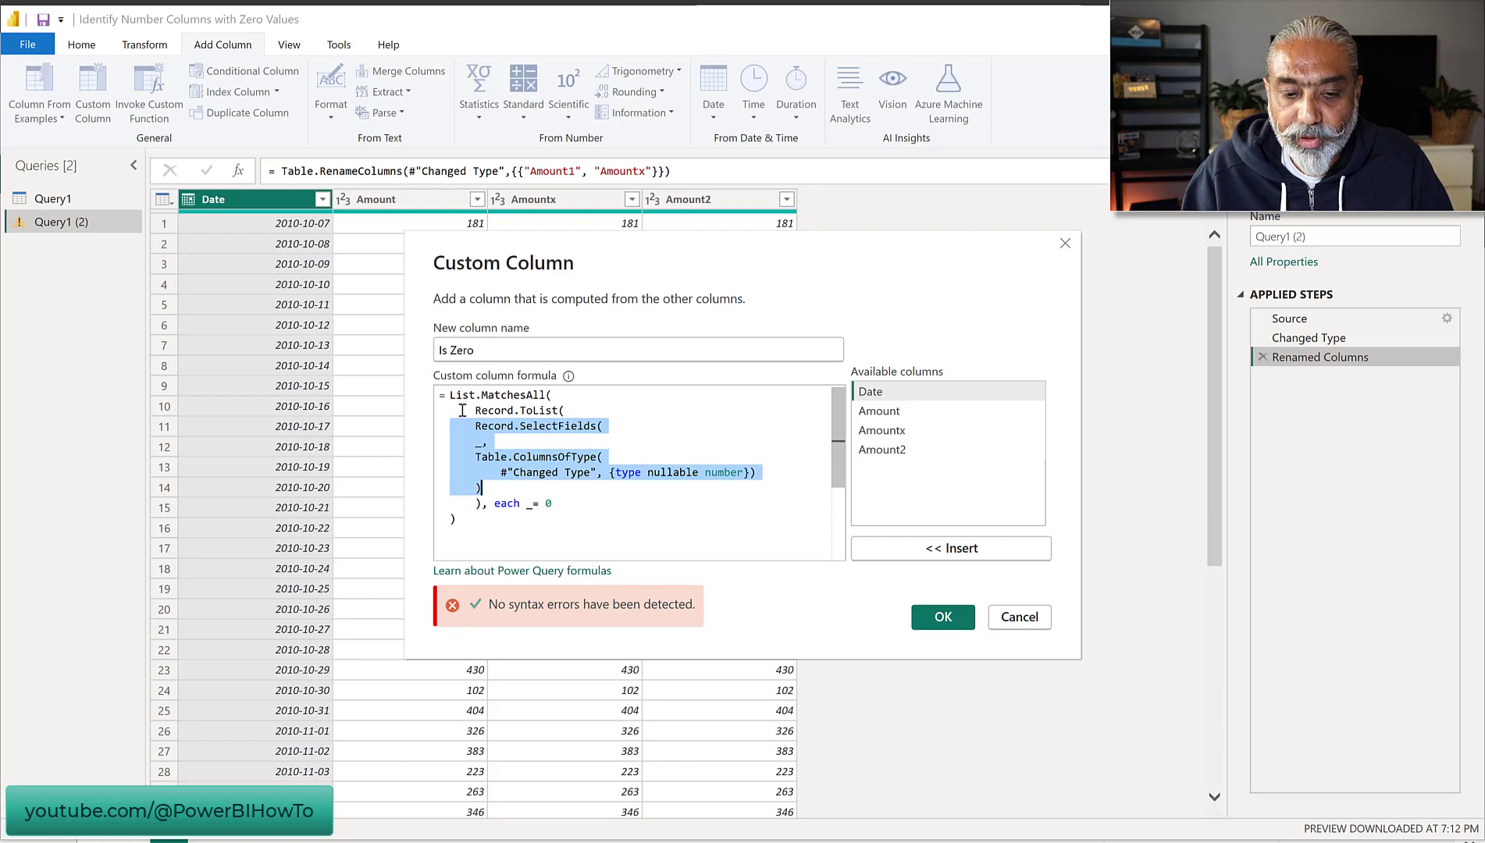
drag(453, 410, 558, 490)
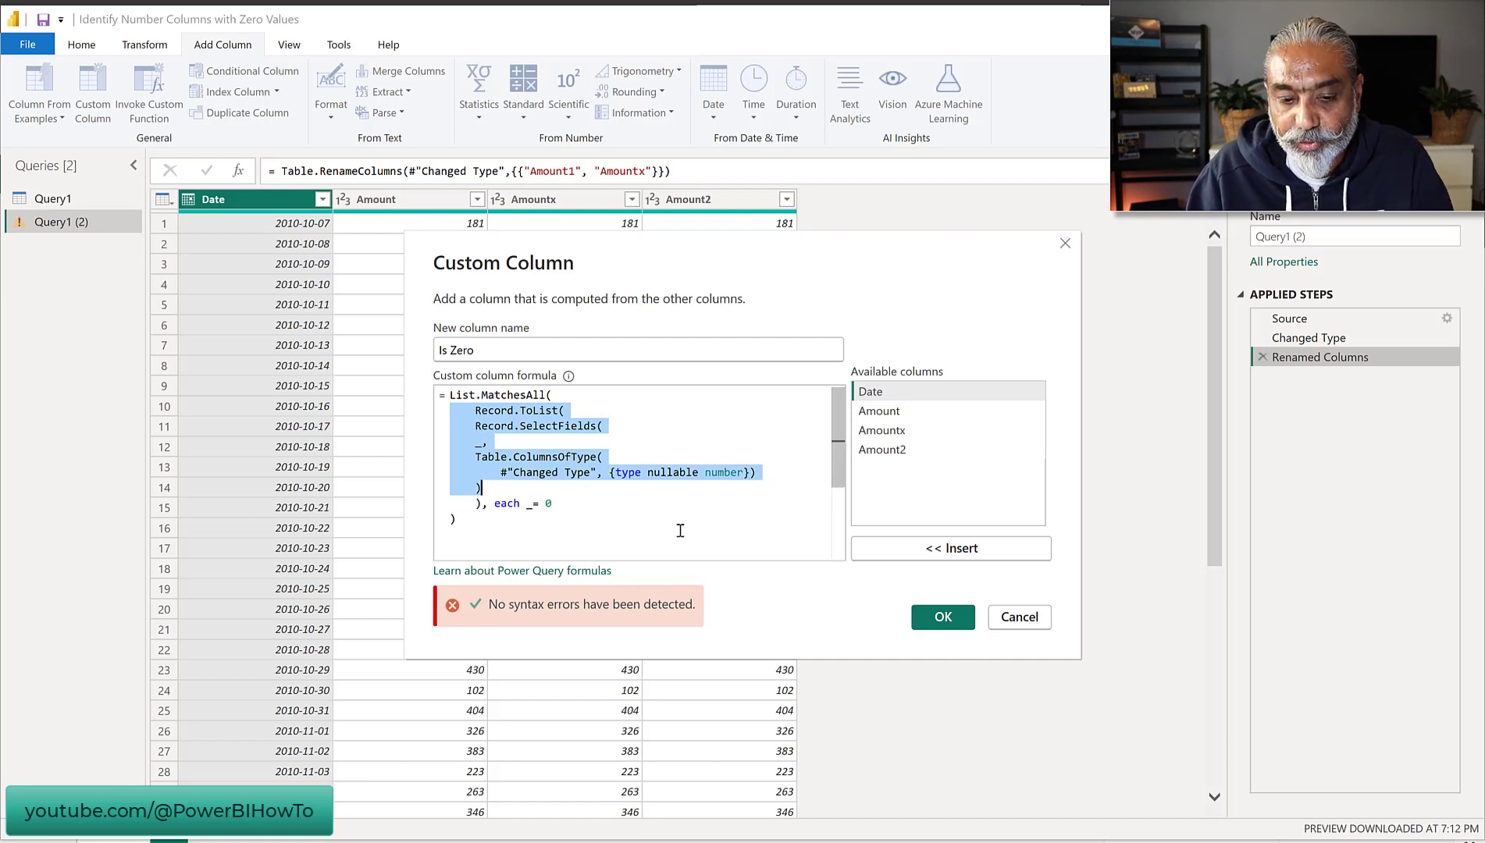
click(941, 619)
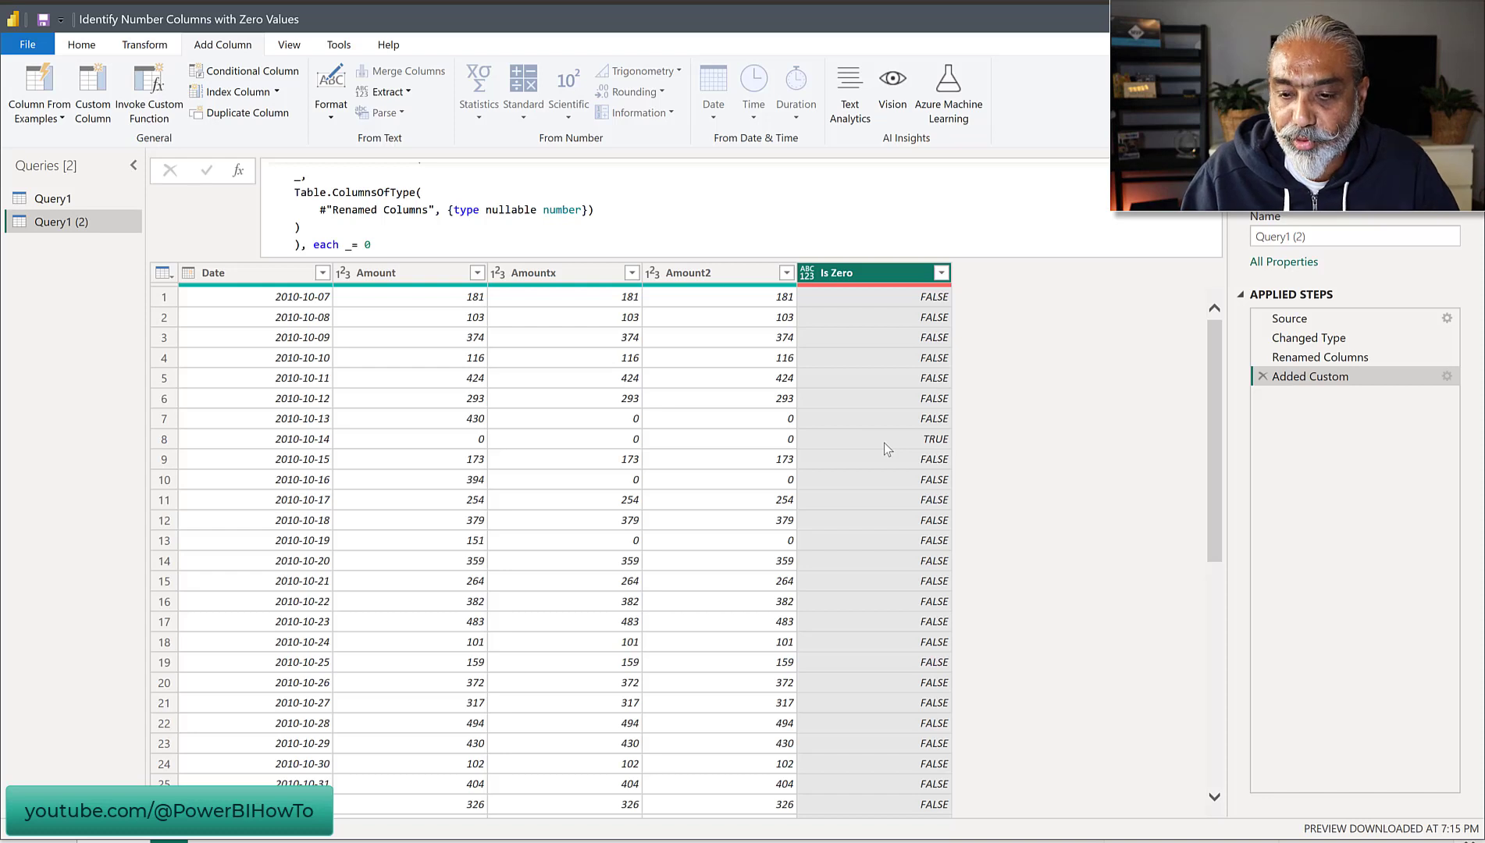
Step: Open the Is Zero custom column's definition from the Added Custom step
click(1446, 377)
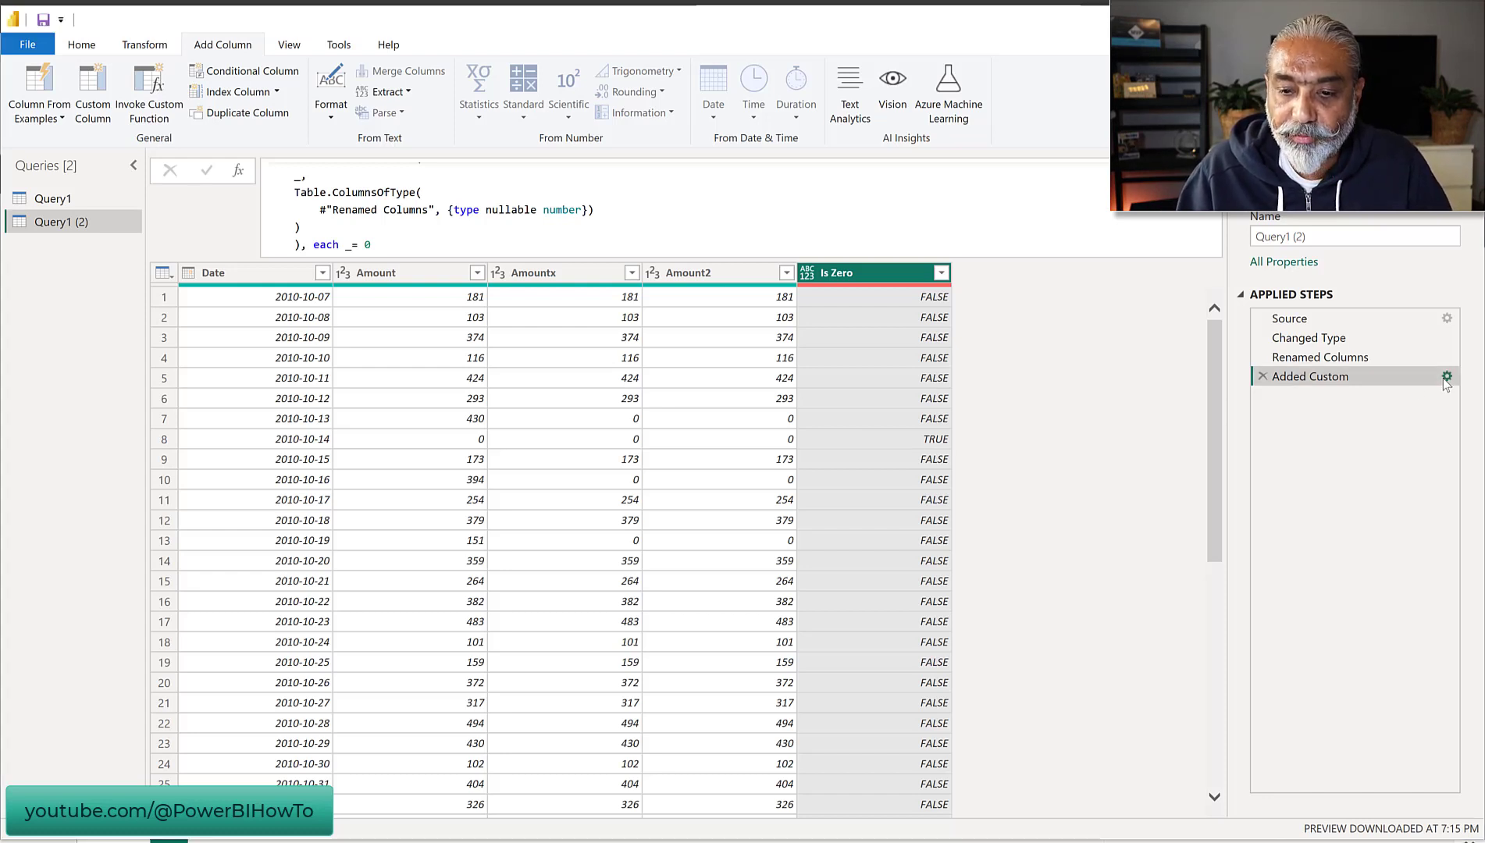